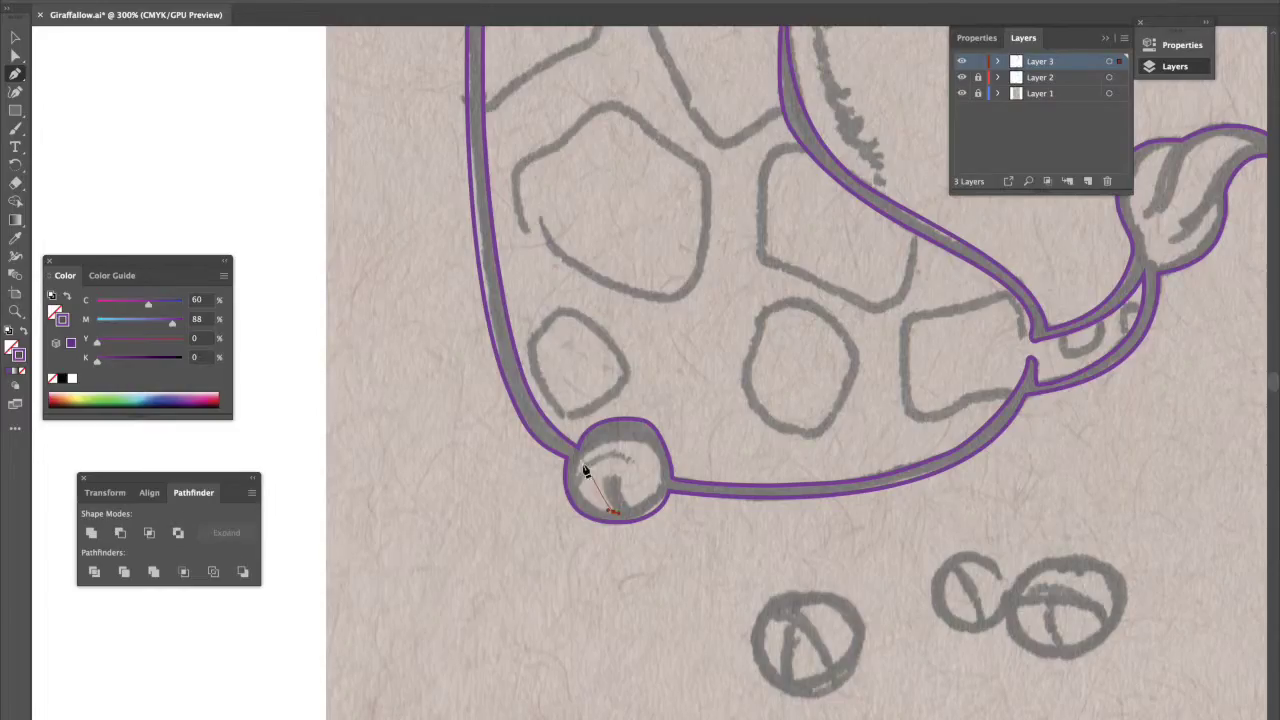
- Trace the closed outline of the knob at the body's lower corner
{"action": "left_click_drag", "start_coordinate": [598, 514], "coordinate": [582, 480]}
{"action": "left_click_drag", "start_coordinate": [662, 481], "coordinate": [658, 507]}
{"action": "left_click", "coordinate": [613, 510]}
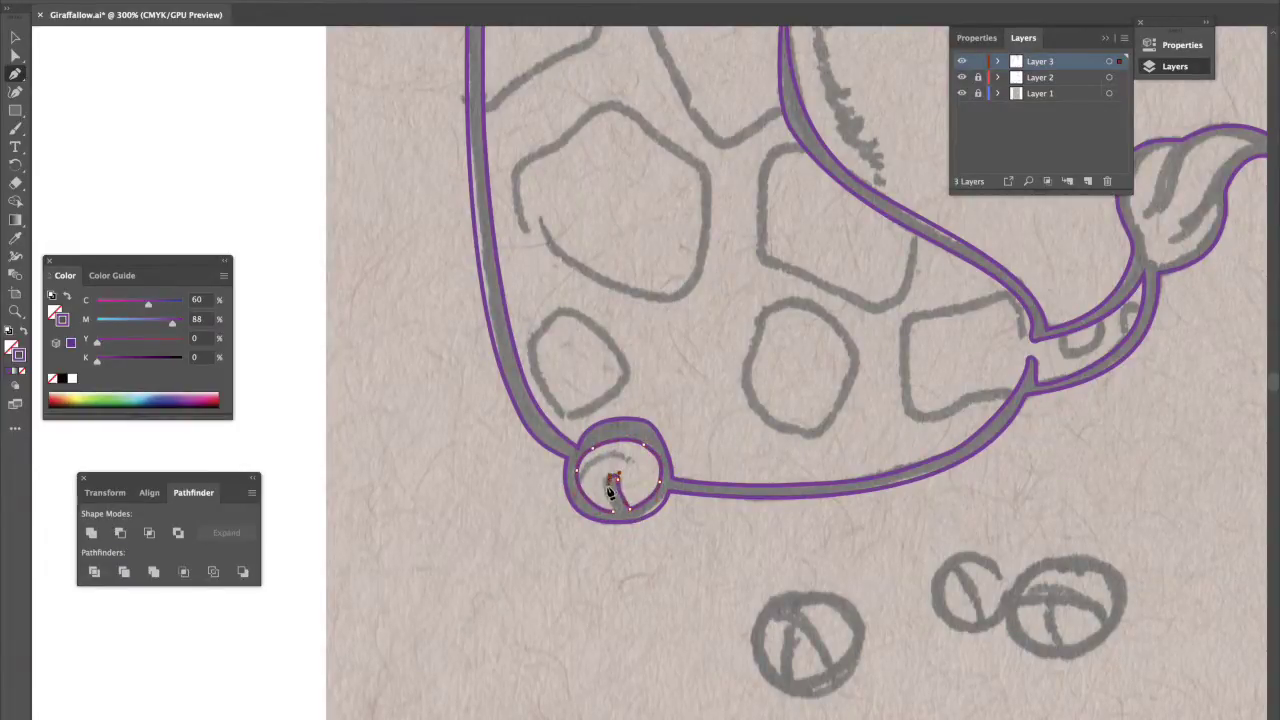
- Draw the half-moon and narrow wedge shapes inside the first round shape
{"action": "left_click_drag", "start_coordinate": [630, 533], "coordinate": [596, 303]}
{"action": "left_click_drag", "start_coordinate": [691, 385], "coordinate": [743, 409]}
{"action": "left_click", "coordinate": [724, 434]}
{"action": "left_click", "coordinate": [688, 382]}
{"action": "left_click", "coordinate": [660, 397]}
{"action": "left_click_drag", "start_coordinate": [670, 450], "coordinate": [698, 480]}
{"action": "left_click", "coordinate": [676, 398]}
{"action": "left_click", "coordinate": [717, 449]}
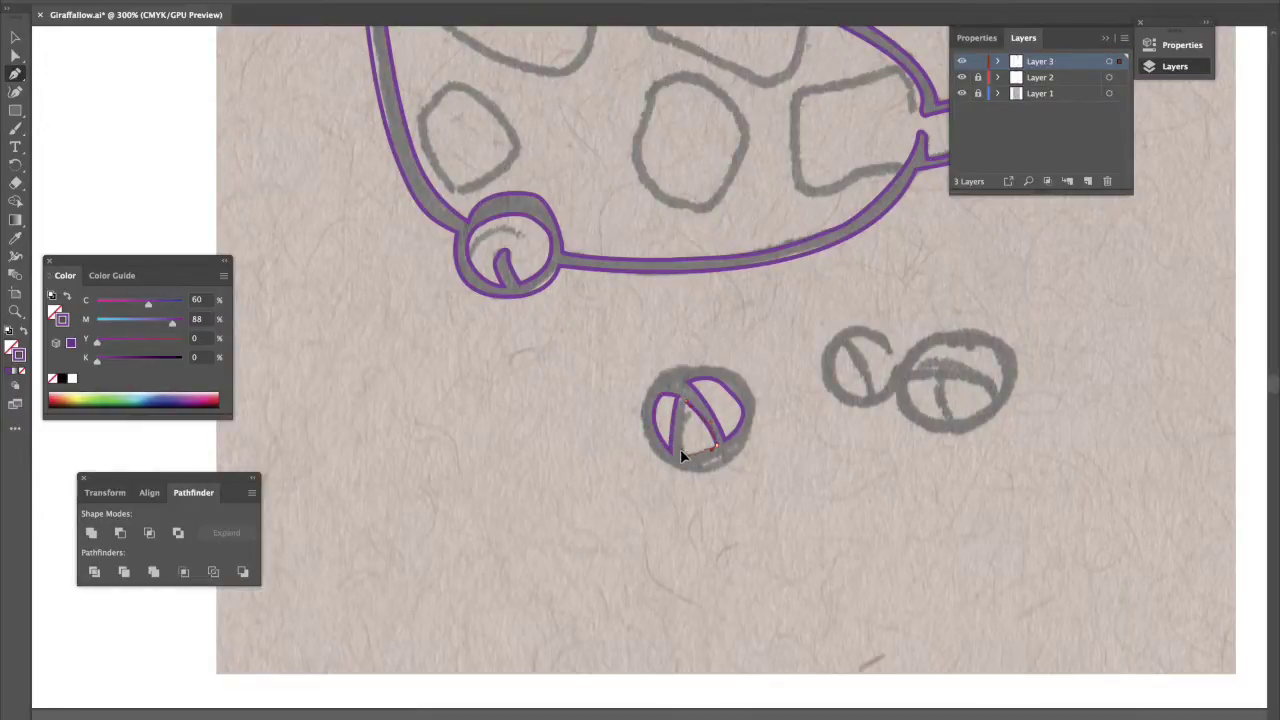
{"action": "left_click", "coordinate": [686, 401]}
- Outline the first round shape as a closed circle
{"action": "left_click", "coordinate": [690, 368]}
{"action": "mouse_move", "coordinate": [753, 404]}
{"action": "left_mouse_down"}
{"action": "mouse_move", "coordinate": [758, 444]}
{"action": "mouse_move", "coordinate": [689, 474]}
{"action": "left_mouse_up"}
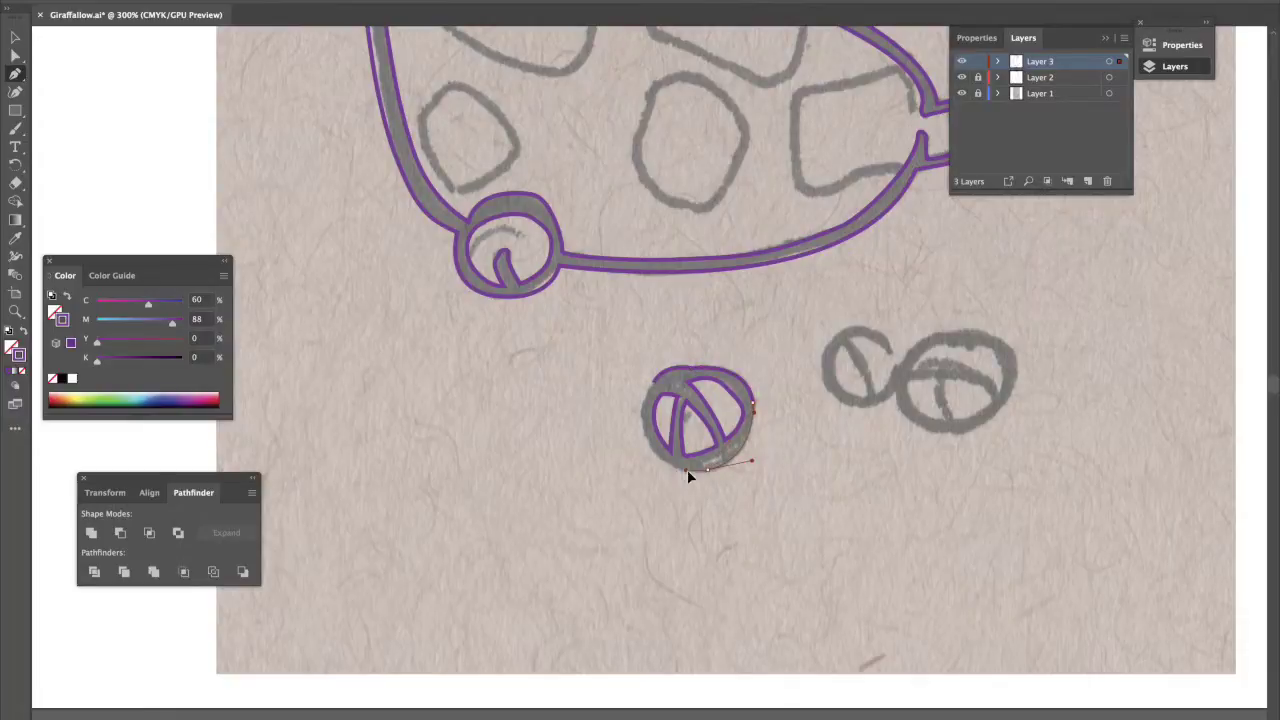
{"action": "left_click", "coordinate": [641, 410]}
{"action": "left_click", "coordinate": [652, 380]}
- Draw the two leaf shapes inside the small circle
{"action": "left_click", "coordinate": [840, 346]}
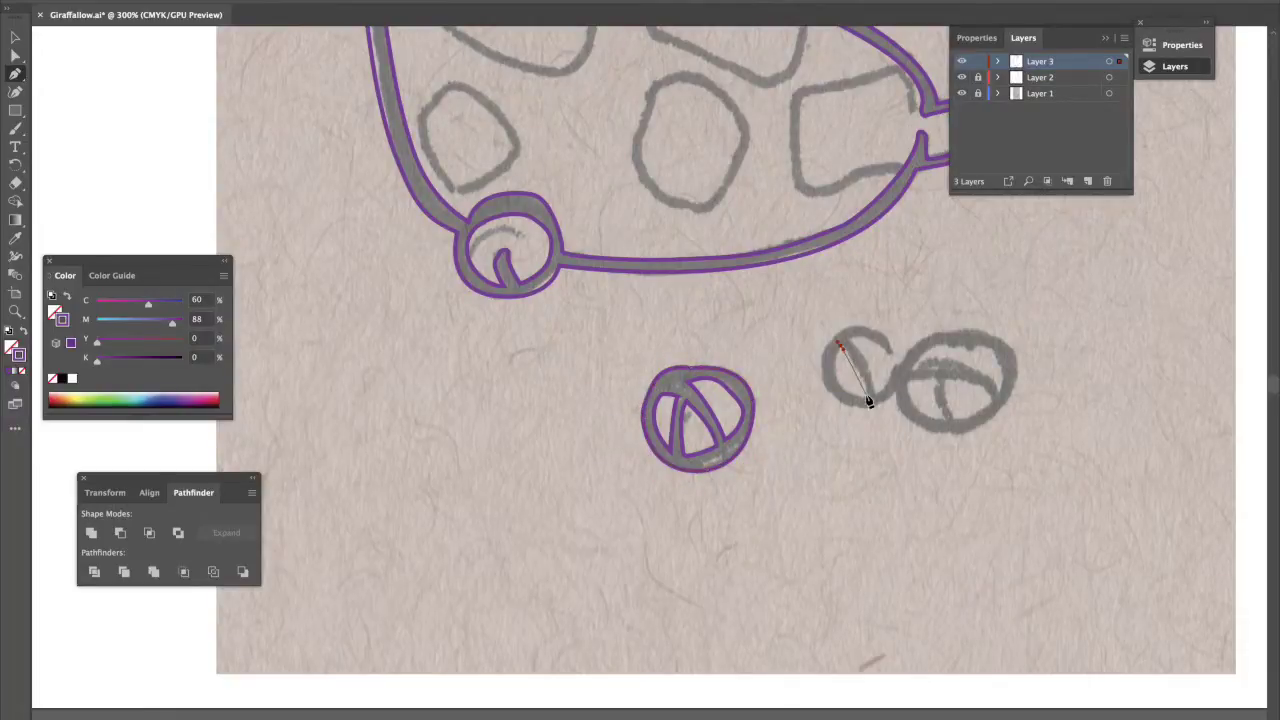
{"action": "left_click", "coordinate": [862, 398]}
{"action": "left_click_drag", "start_coordinate": [840, 346], "coordinate": [851, 329]}
{"action": "left_click", "coordinate": [852, 340]}
{"action": "left_click", "coordinate": [876, 394]}
{"action": "left_click", "coordinate": [852, 340]}
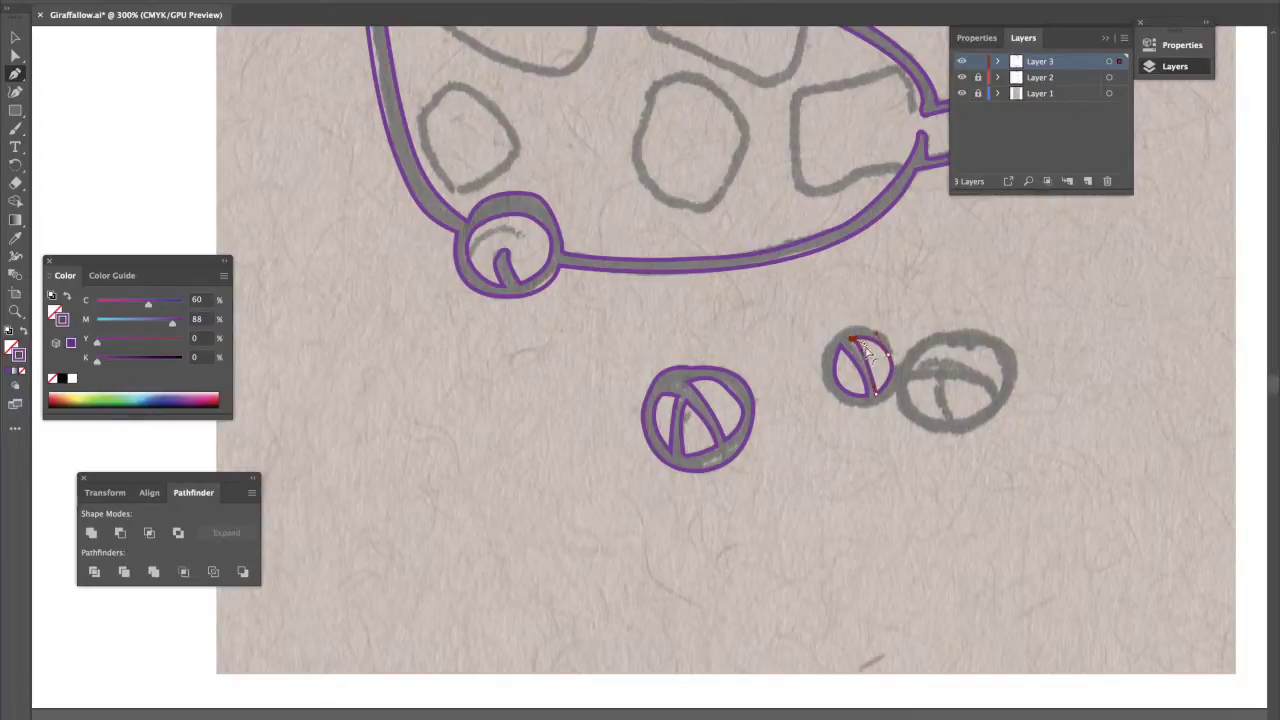
- Outline the small and larger circles together as one closed path
{"action": "mouse_move", "coordinate": [866, 349]}
{"action": "left_mouse_down"}
{"action": "mouse_move", "coordinate": [873, 364]}
{"action": "mouse_move", "coordinate": [858, 346]}
{"action": "left_mouse_up"}
{"action": "left_click", "coordinate": [838, 331]}
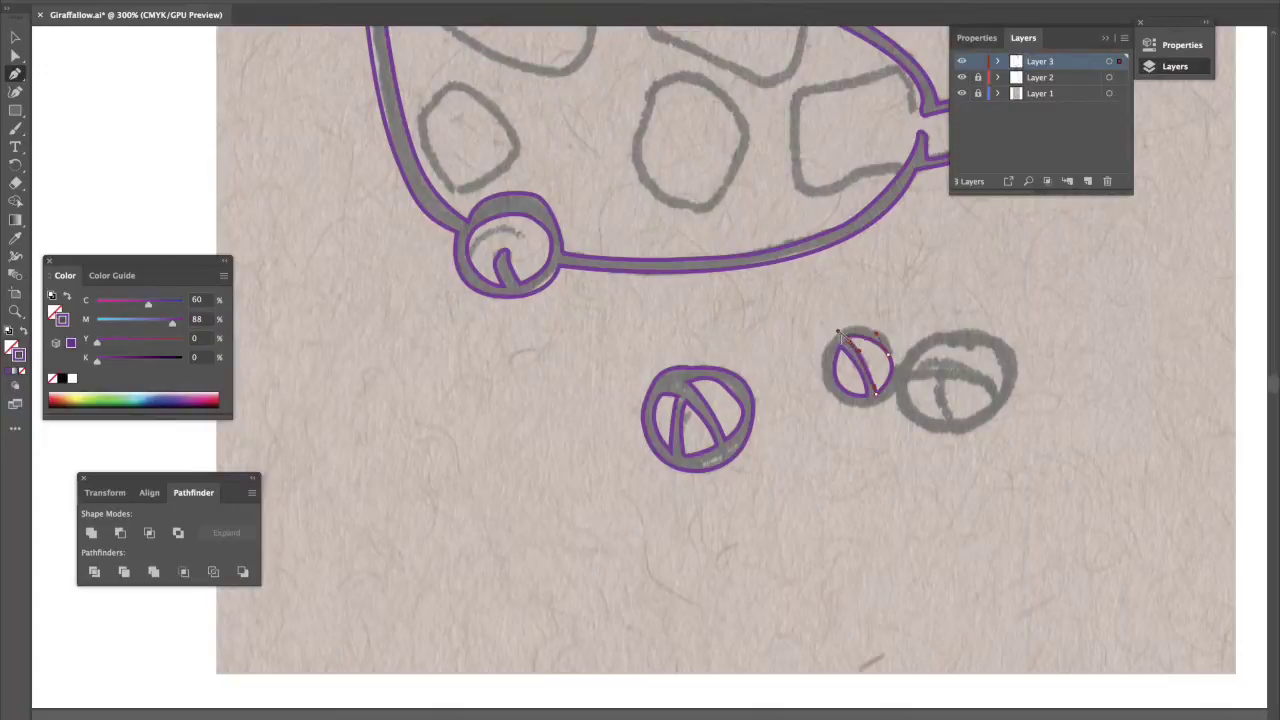
{"action": "mouse_move", "coordinate": [857, 349]}
{"action": "left_mouse_down"}
{"action": "mouse_move", "coordinate": [829, 347]}
{"action": "mouse_move", "coordinate": [893, 357]}
{"action": "left_mouse_up"}
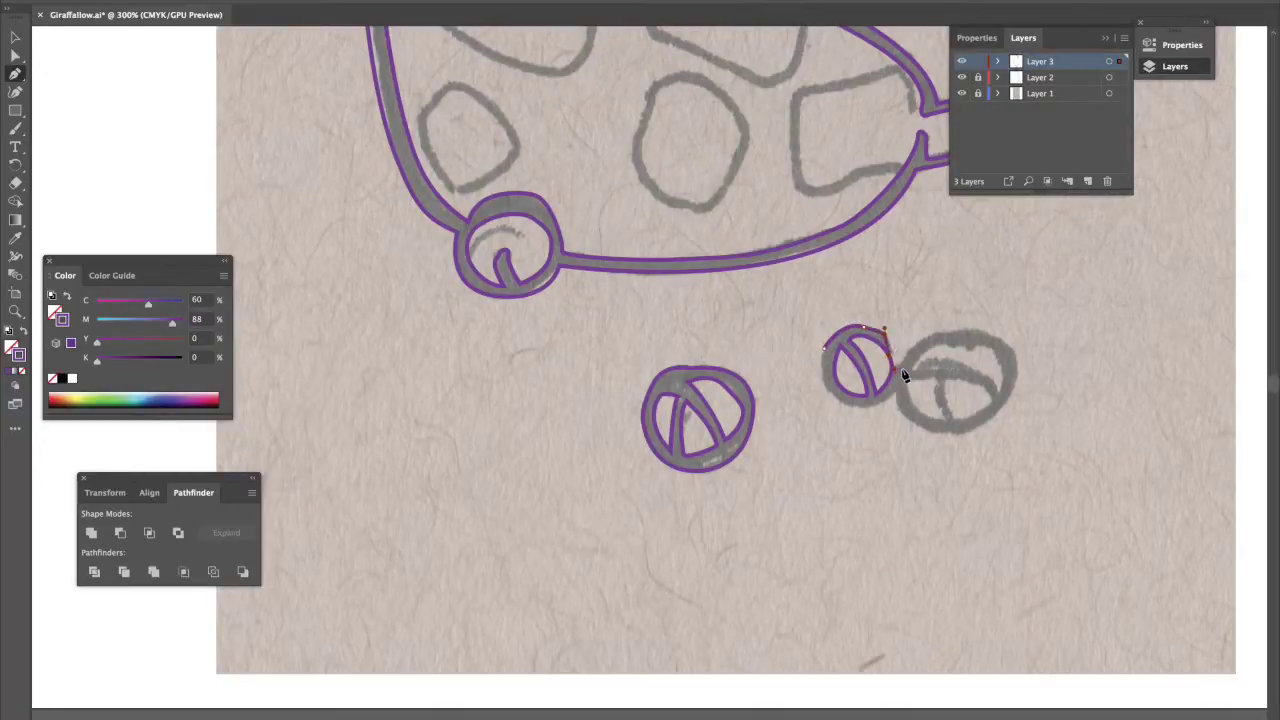
{"action": "left_click_drag", "start_coordinate": [1012, 378], "coordinate": [1002, 415]}
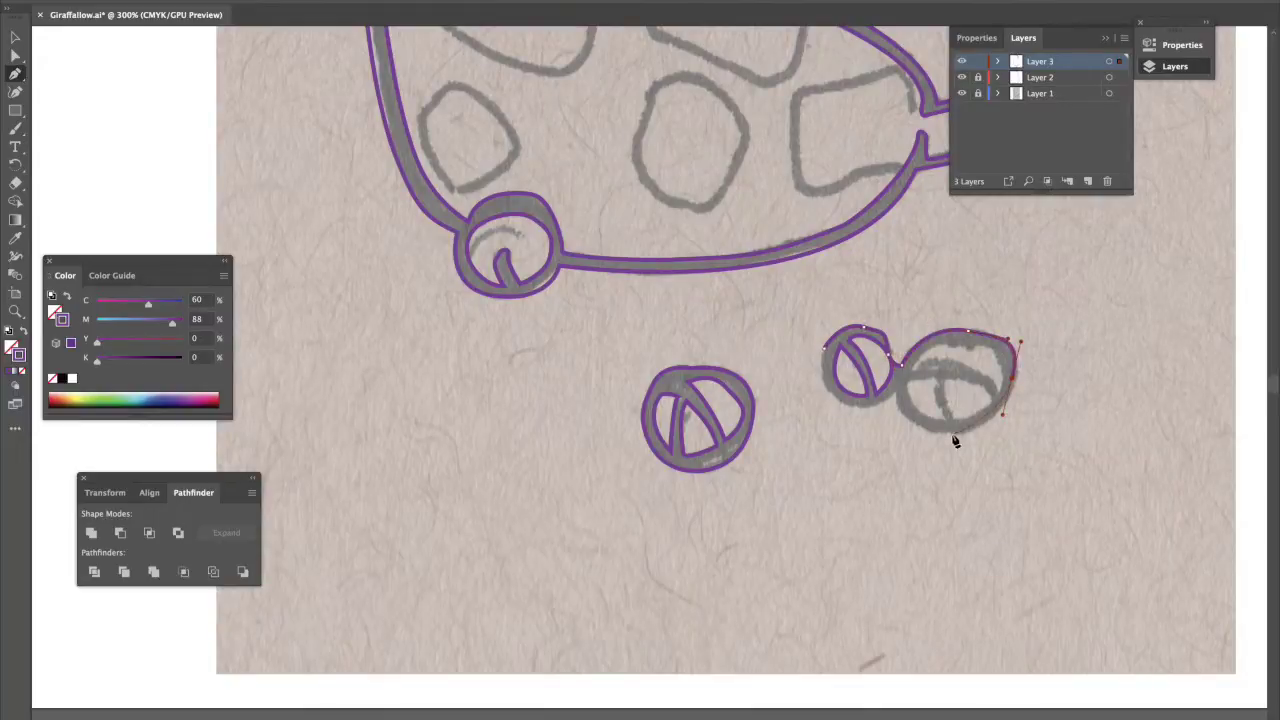
{"action": "left_click_drag", "start_coordinate": [895, 396], "coordinate": [848, 410]}
{"action": "left_click_drag", "start_coordinate": [822, 366], "coordinate": [850, 420]}
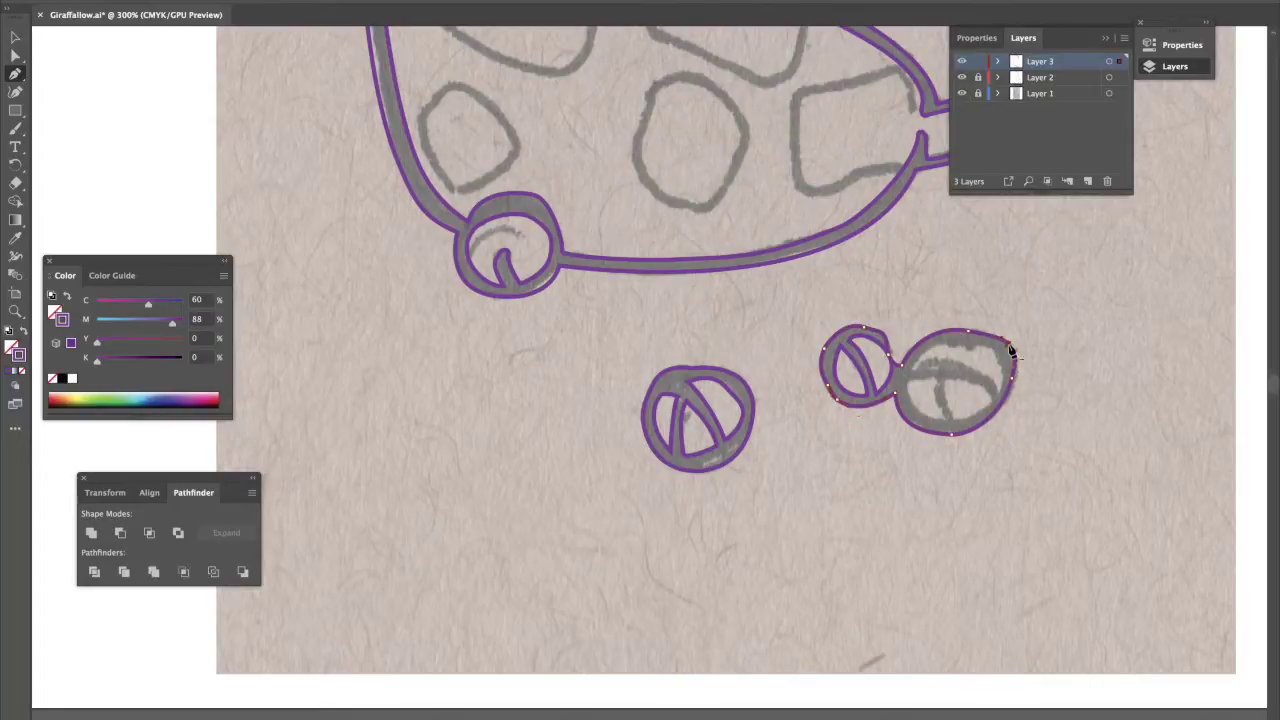
- Draw the left inner shape of the larger circle, undoing a stray arc
{"action": "left_click_drag", "start_coordinate": [914, 368], "coordinate": [929, 366]}
{"action": "left_click_drag", "start_coordinate": [1010, 375], "coordinate": [995, 393]}
{"action": "key", "text": "ctrl+z"}
{"action": "key", "text": "ctrl+z"}
{"action": "left_click", "coordinate": [907, 381]}
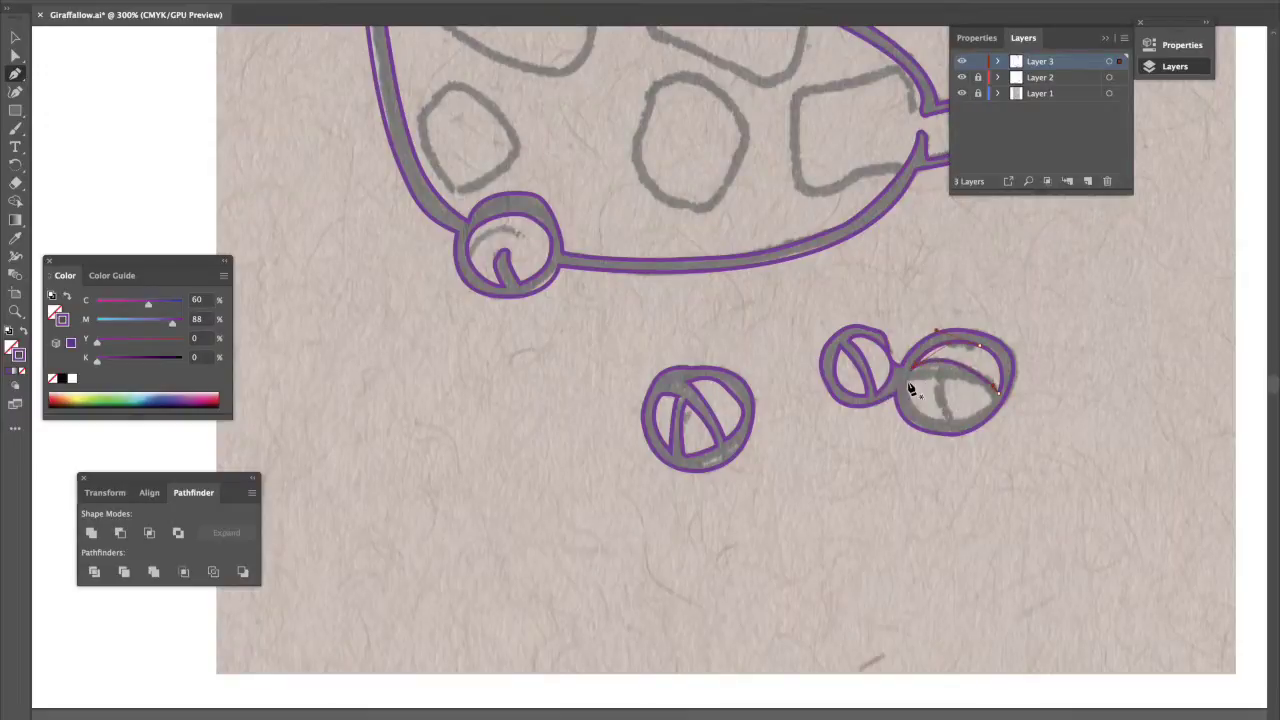
{"action": "left_click_drag", "start_coordinate": [934, 378], "coordinate": [938, 398]}
{"action": "left_click", "coordinate": [944, 420]}
{"action": "left_click", "coordinate": [907, 381]}
- Draw the right inner shape of the larger circle
{"action": "left_click", "coordinate": [946, 379]}
{"action": "left_click_drag", "start_coordinate": [990, 400], "coordinate": [998, 422]}
{"action": "left_click", "coordinate": [952, 420]}
{"action": "left_click", "coordinate": [946, 379]}
- Pen-trace the closed inner strand of the curled tail tuft, then hide the panels
{"action": "scroll", "coordinate": [950, 371], "scroll_direction": "up", "scroll_amount": 10}
{"action": "scroll", "coordinate": [950, 371], "scroll_direction": "right", "scroll_amount": 8}
{"action": "left_click", "coordinate": [780, 247]}
{"action": "left_click", "coordinate": [744, 290]}
{"action": "left_click", "coordinate": [762, 339]}
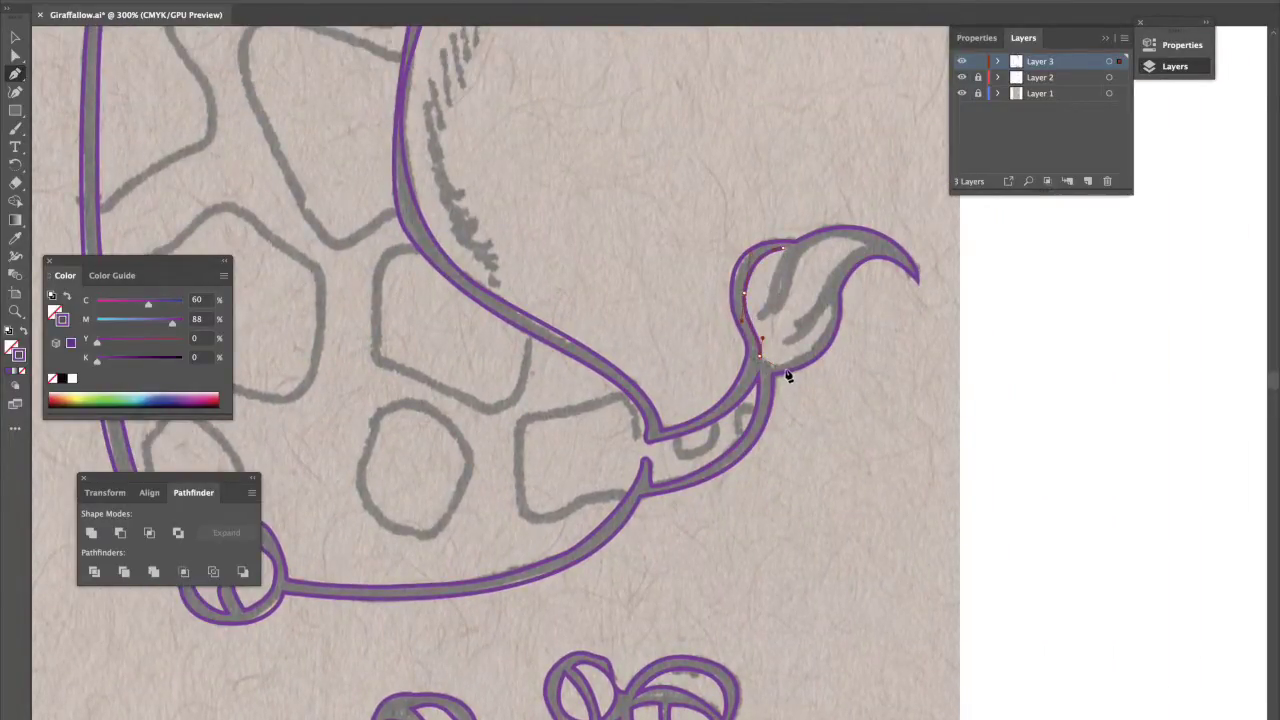
{"action": "left_click", "coordinate": [772, 366]}
{"action": "left_click_drag", "start_coordinate": [830, 308], "coordinate": [840, 259]}
{"action": "left_click", "coordinate": [785, 342]}
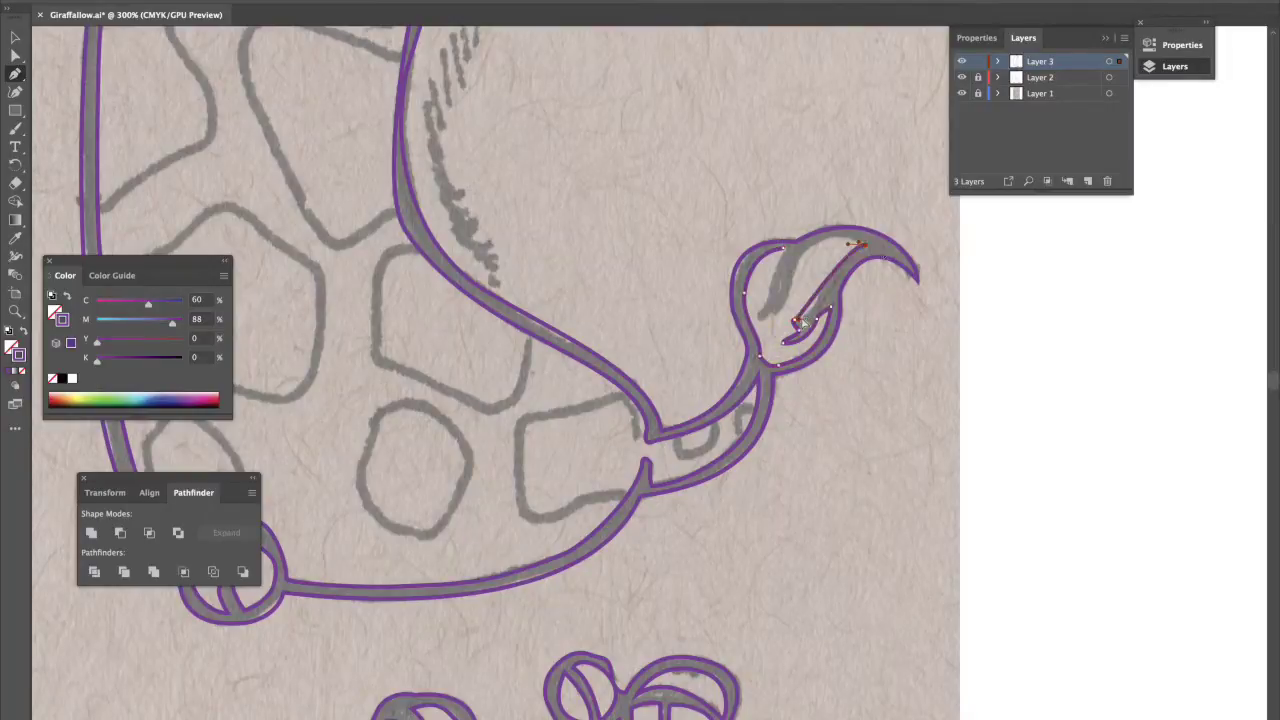
{"action": "left_click_drag", "start_coordinate": [862, 244], "coordinate": [824, 262]}
{"action": "left_click_drag", "start_coordinate": [792, 320], "coordinate": [794, 208]}
{"action": "left_click_drag", "start_coordinate": [760, 316], "coordinate": [787, 268]}
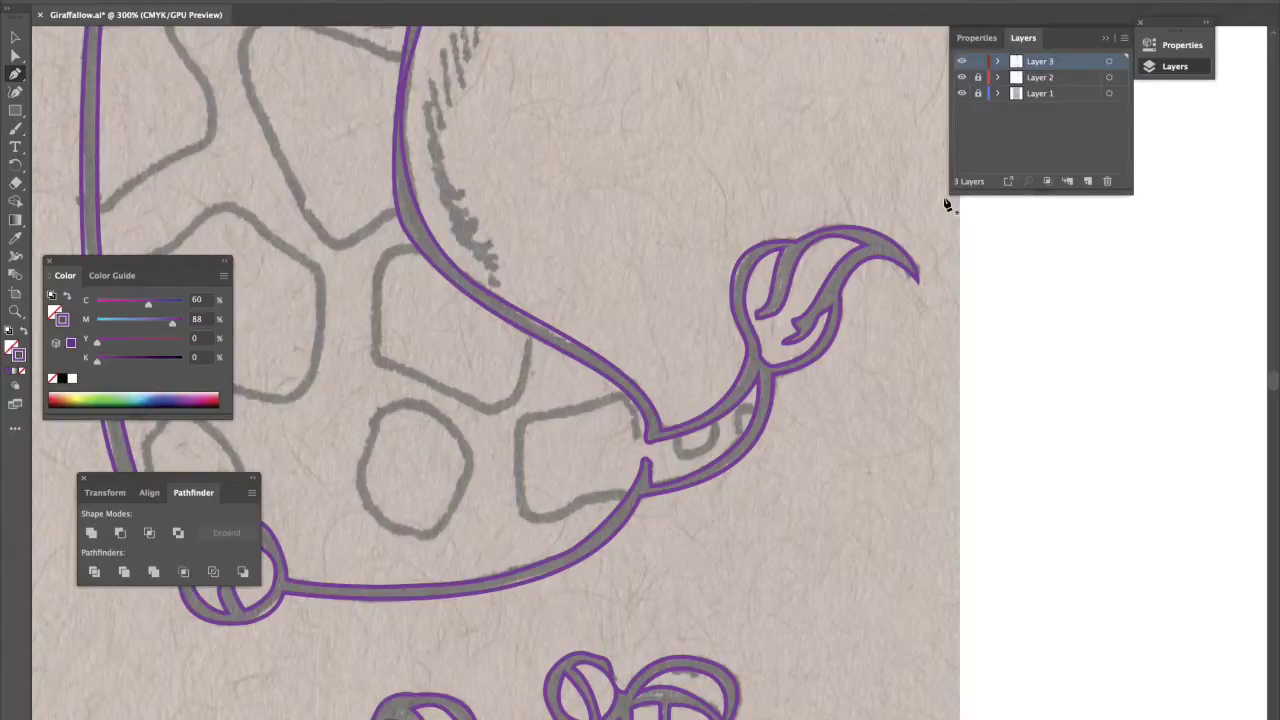
{"action": "key", "text": "shift+Tab"}
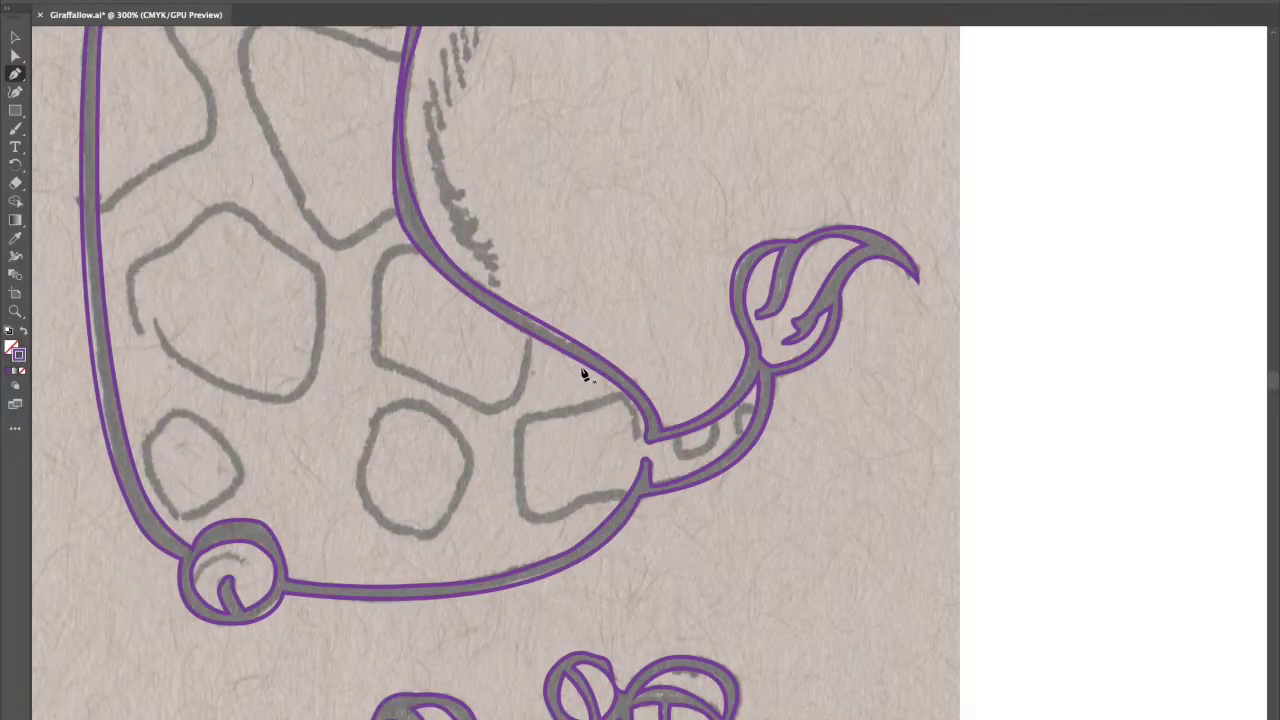
- Bring the giraffe's neck into view and dismiss the tablet shortcut popup
{"action": "left_click_drag", "start_coordinate": [513, 380], "coordinate": [643, 670]}
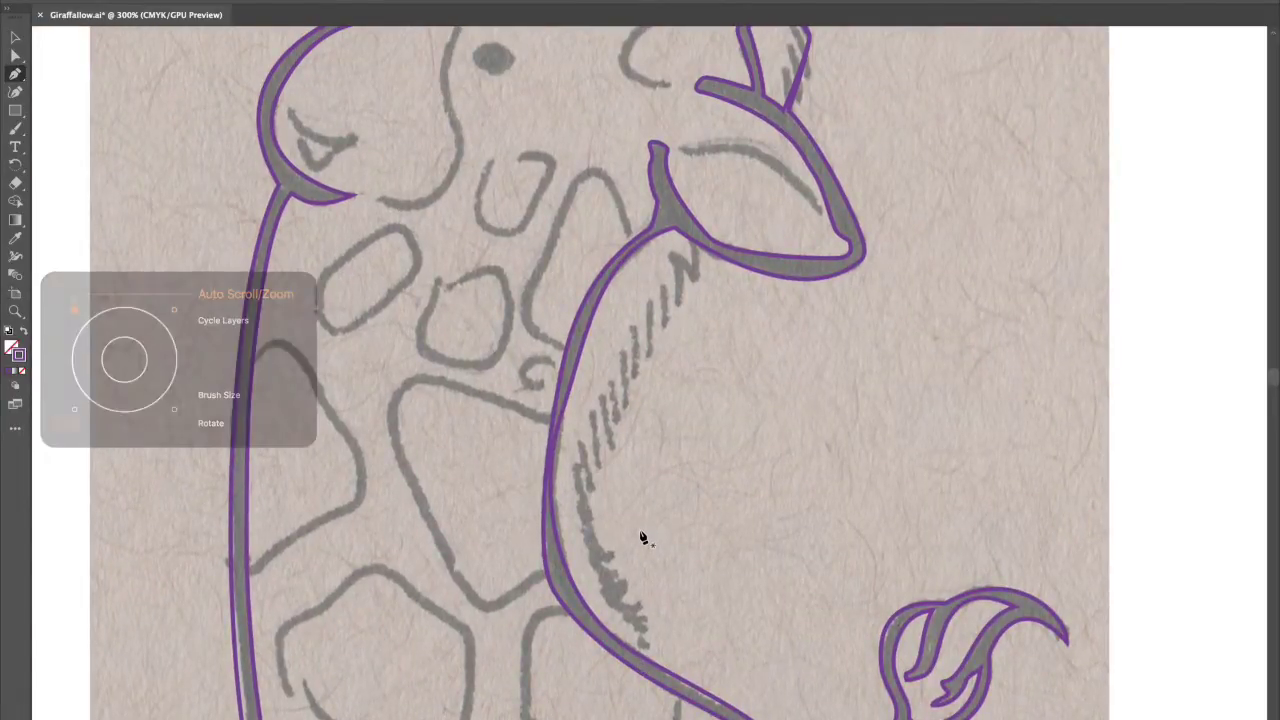
{"action": "scroll", "coordinate": [643, 535], "scroll_direction": "down", "scroll_amount": 3}
{"action": "scroll", "coordinate": [643, 538], "scroll_direction": "down", "scroll_amount": 2}
{"action": "scroll", "coordinate": [657, 491], "scroll_direction": "up", "scroll_amount": 2}
{"action": "scroll", "coordinate": [660, 465], "scroll_direction": "up", "scroll_amount": 3}
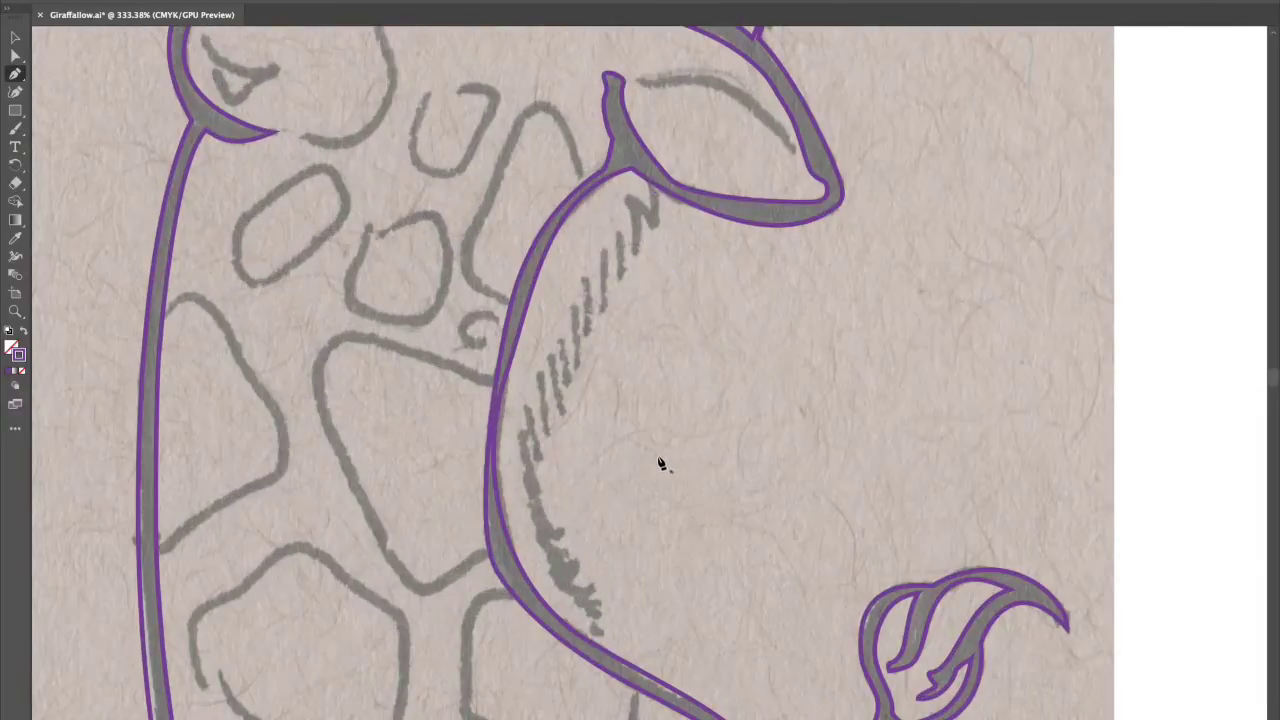
{"action": "middle_click", "coordinate": [627, 203]}
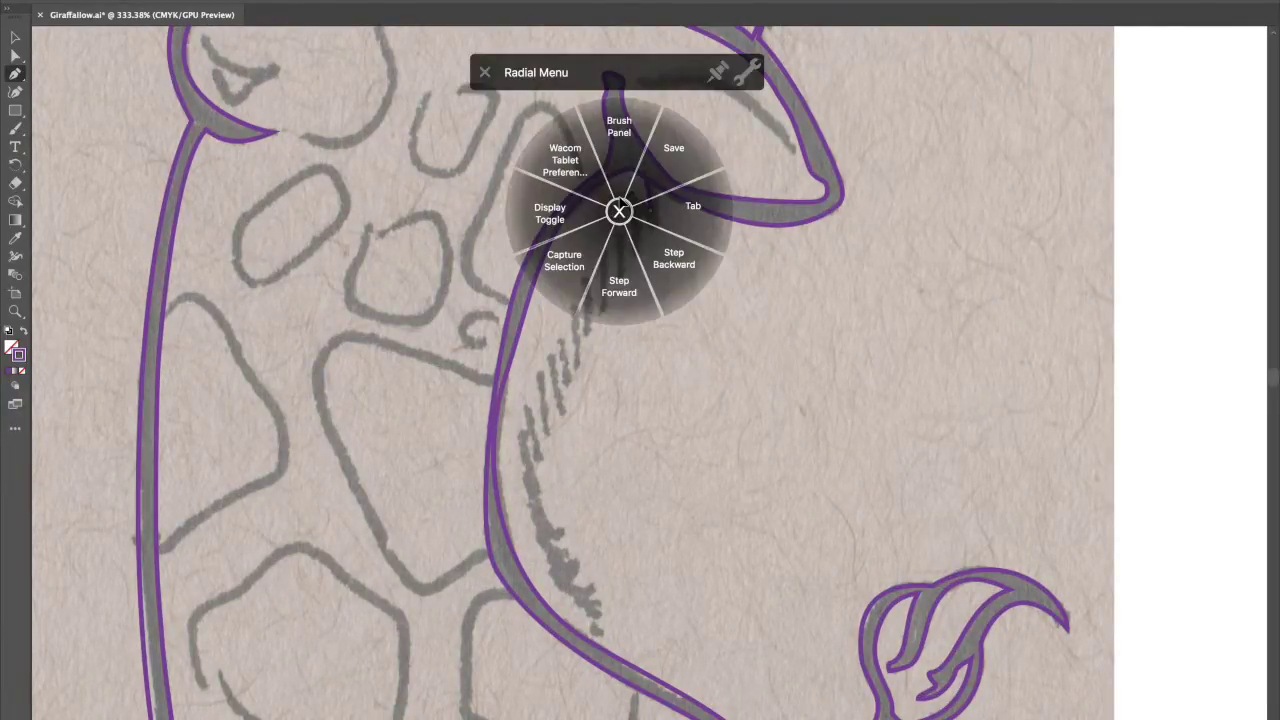
{"action": "left_click", "coordinate": [620, 210]}
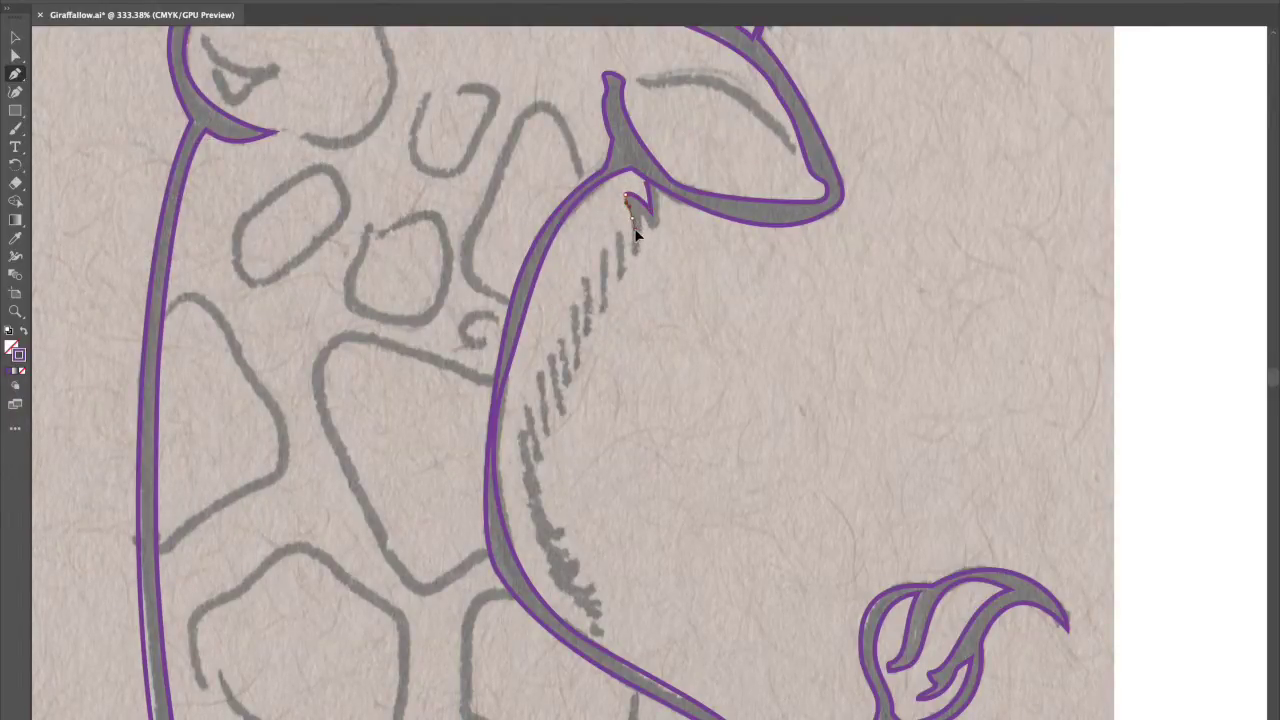
- Draw the neck's inner line from chin to chest and bend it into a leftward curve
{"action": "left_click", "coordinate": [592, 642]}
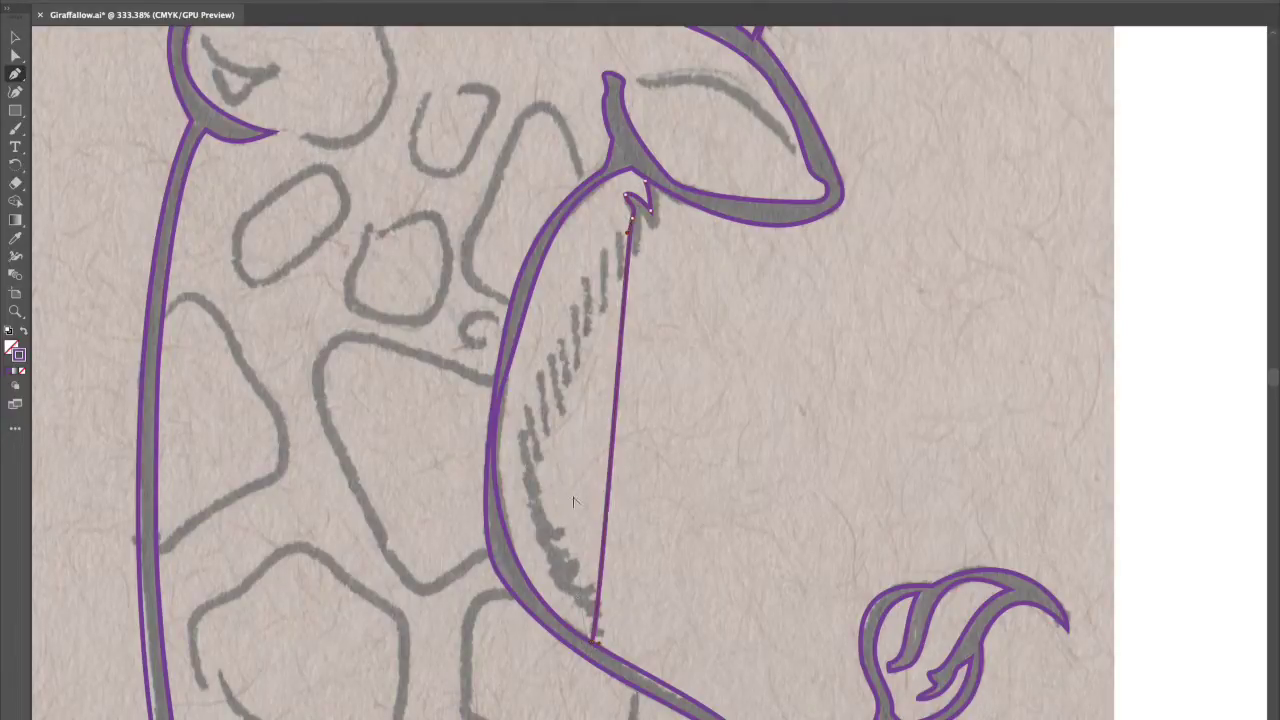
{"action": "left_click_drag", "start_coordinate": [498, 401], "coordinate": [538, 263]}
{"action": "left_click", "coordinate": [625, 193]}
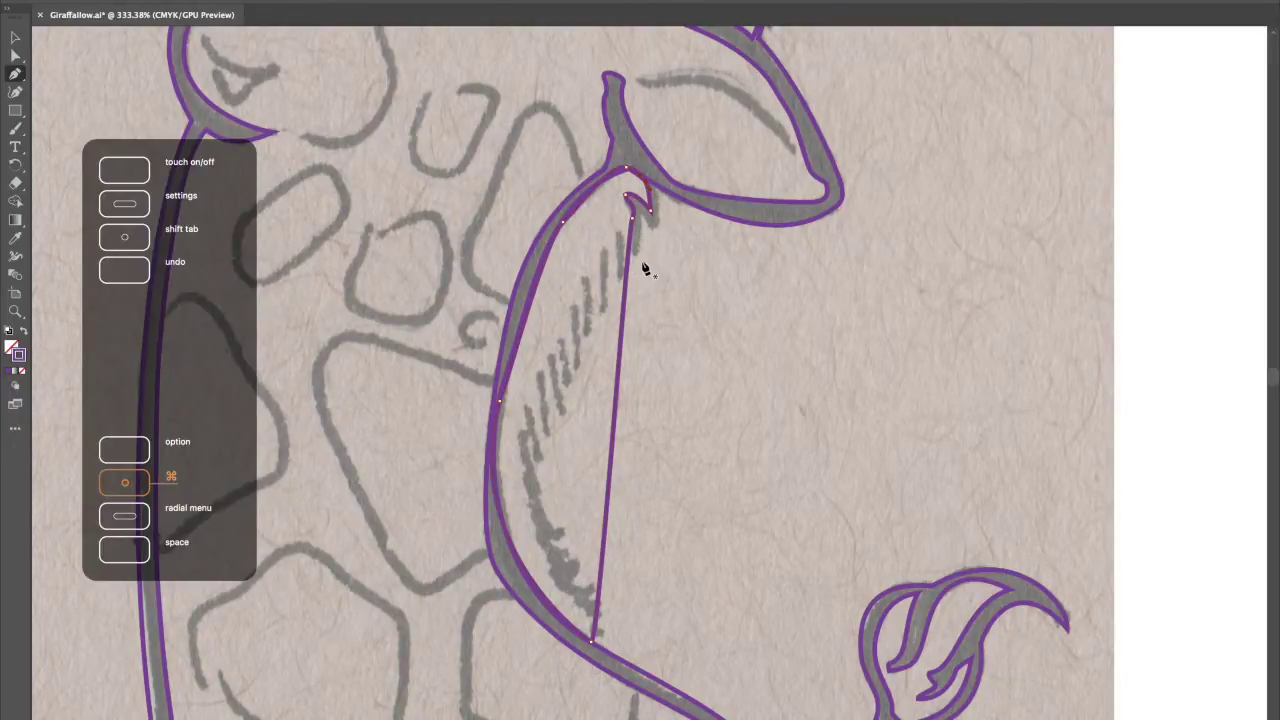
{"action": "left_click_drag", "start_coordinate": [630, 234], "coordinate": [422, 483]}
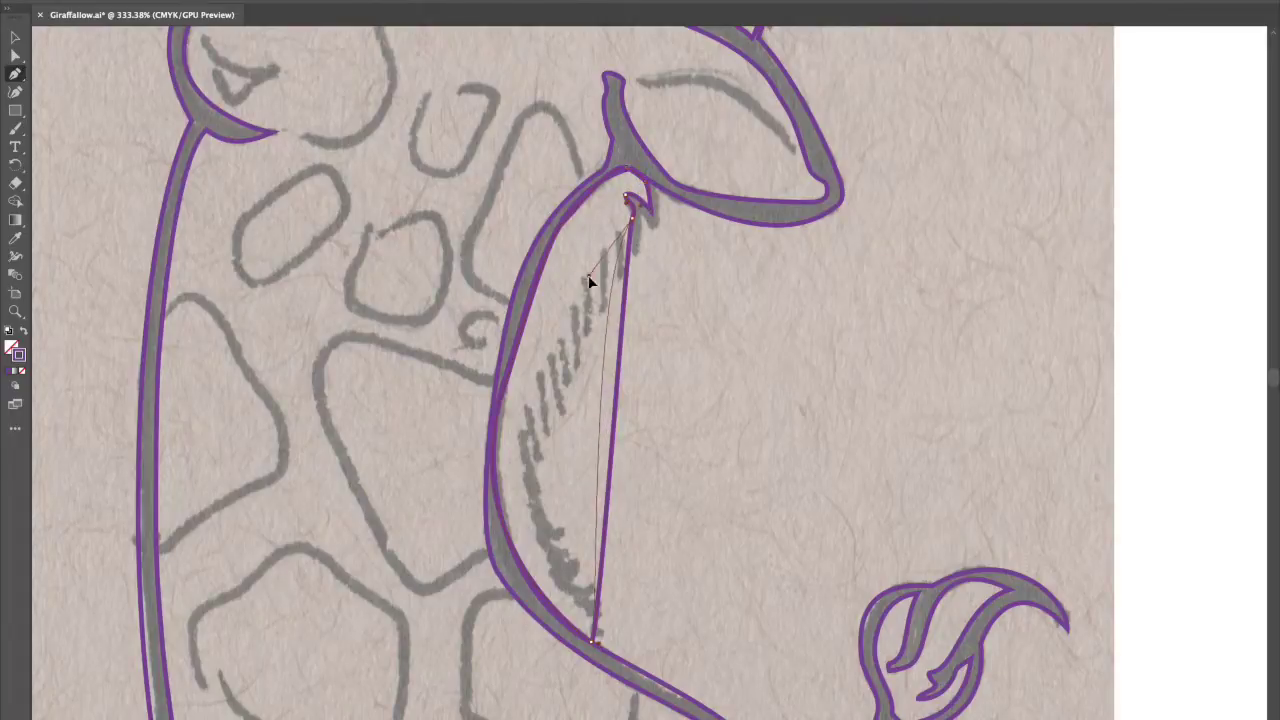
{"action": "left_click", "coordinate": [617, 608], "text": "super"}
{"action": "left_click", "coordinate": [533, 470], "text": "super"}
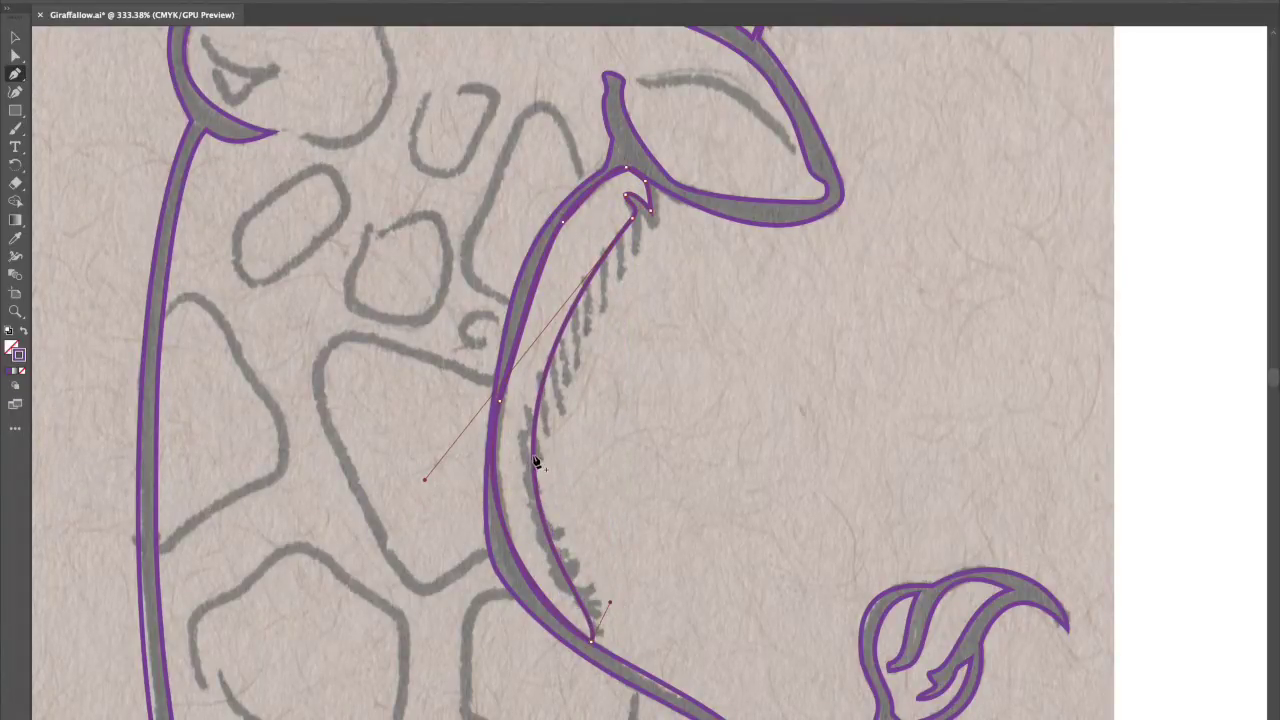
{"action": "left_click", "coordinate": [528, 453]}
{"action": "left_click", "coordinate": [620, 440], "text": "super"}
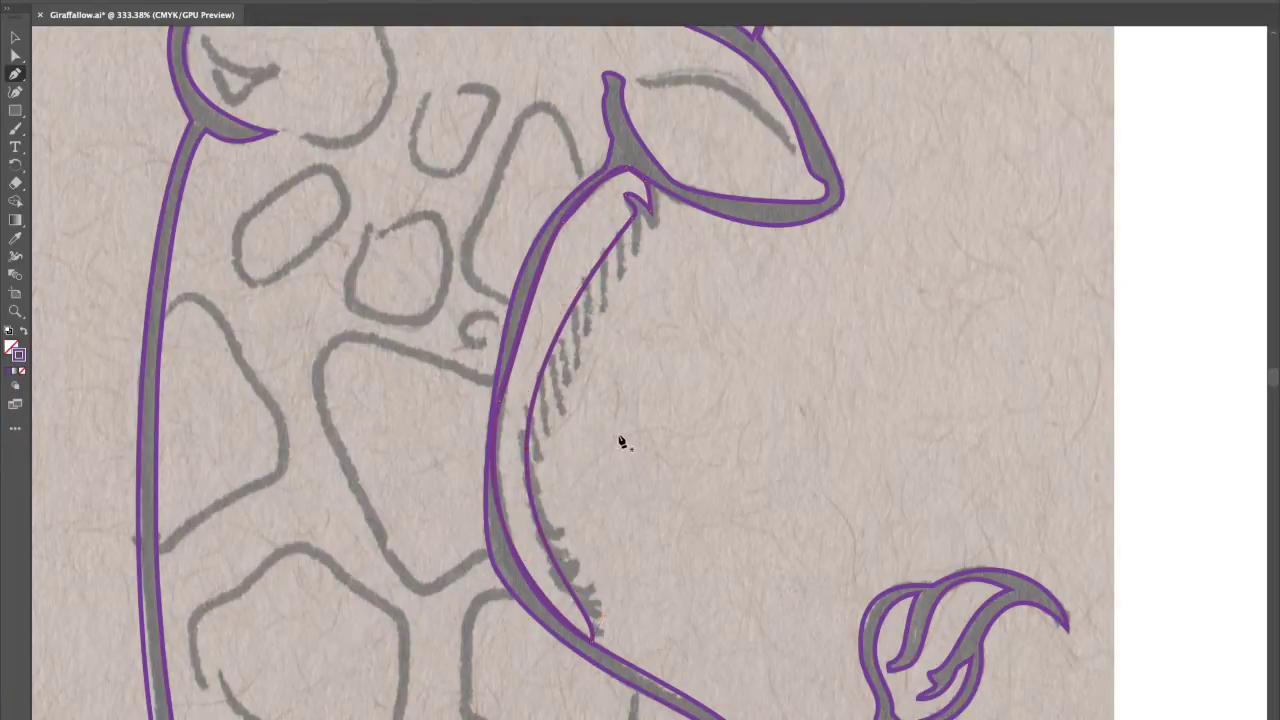
{"action": "scroll", "coordinate": [618, 437], "scroll_direction": "down", "scroll_amount": 3}
- Fill the giraffe silhouette white using isolation mode
{"action": "key", "text": "v"}
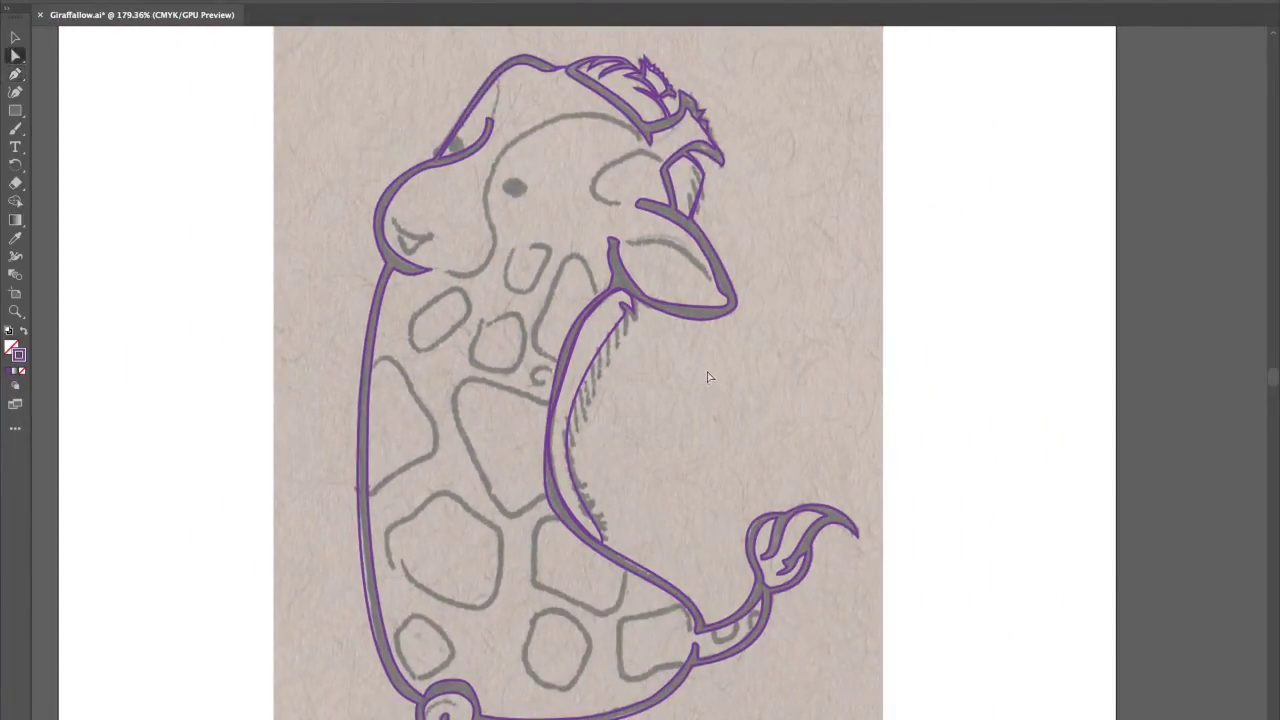
{"action": "left_click", "coordinate": [155, 392]}
{"action": "key", "text": "Tab"}
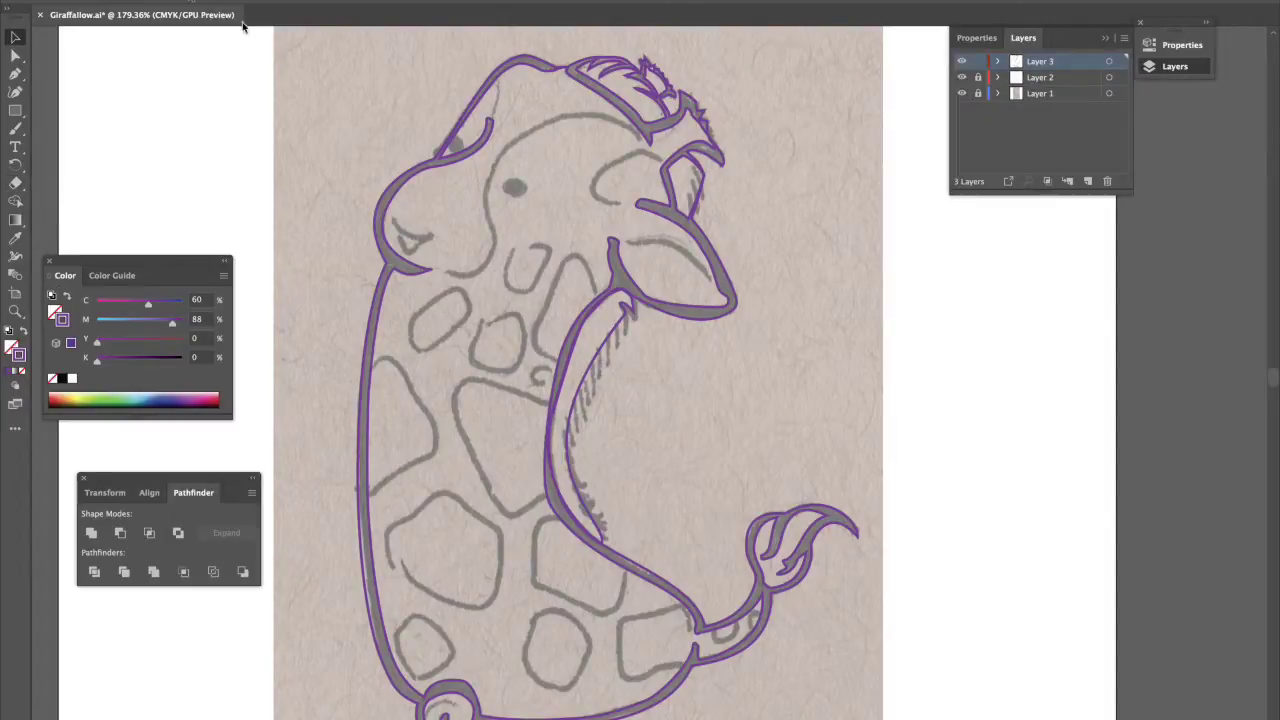
{"action": "left_click", "coordinate": [962, 61]}
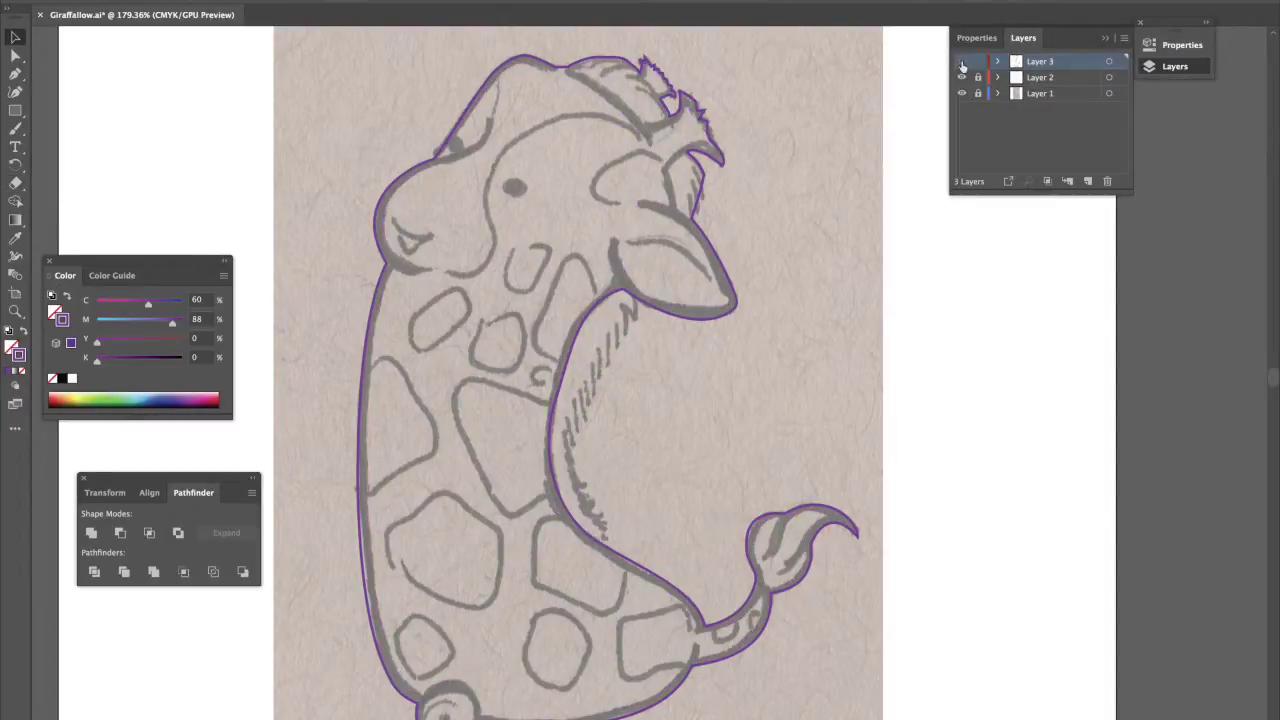
{"action": "left_click", "coordinate": [698, 271]}
{"action": "left_click", "coordinate": [62, 378]}
{"action": "left_click", "coordinate": [962, 61]}
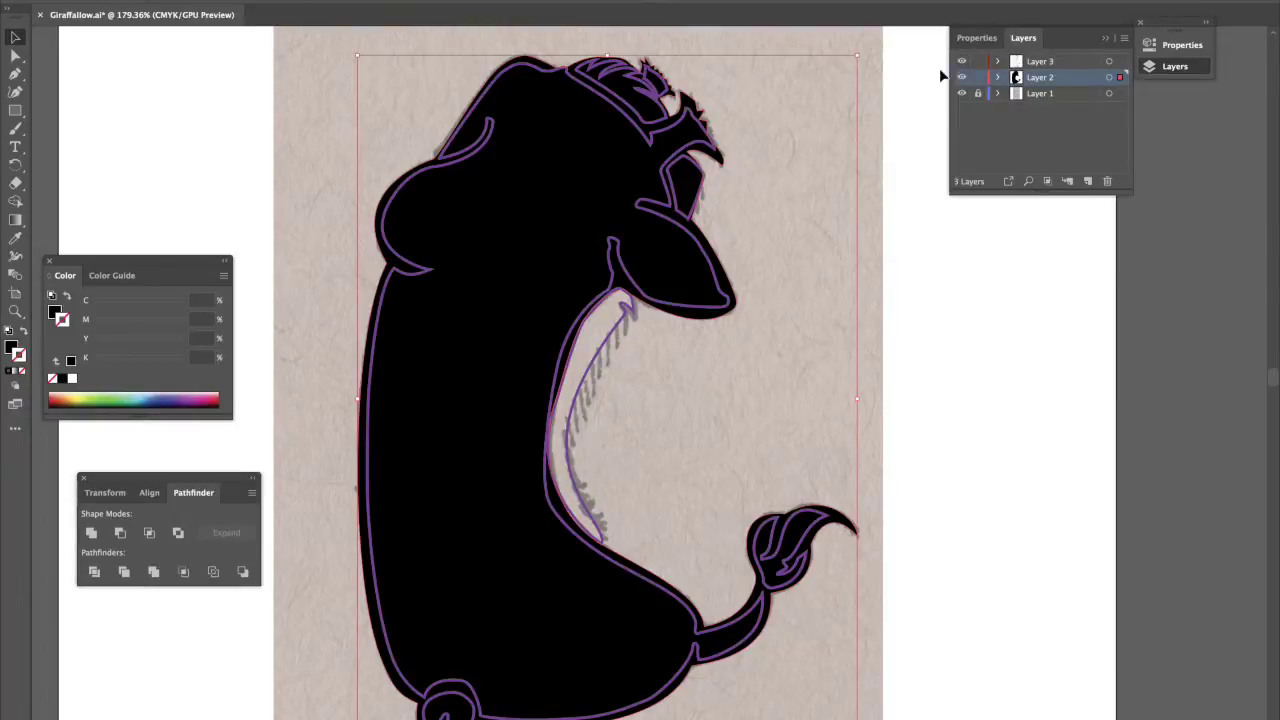
{"action": "double_click", "coordinate": [470, 420]}
{"action": "left_click", "coordinate": [71, 378]}
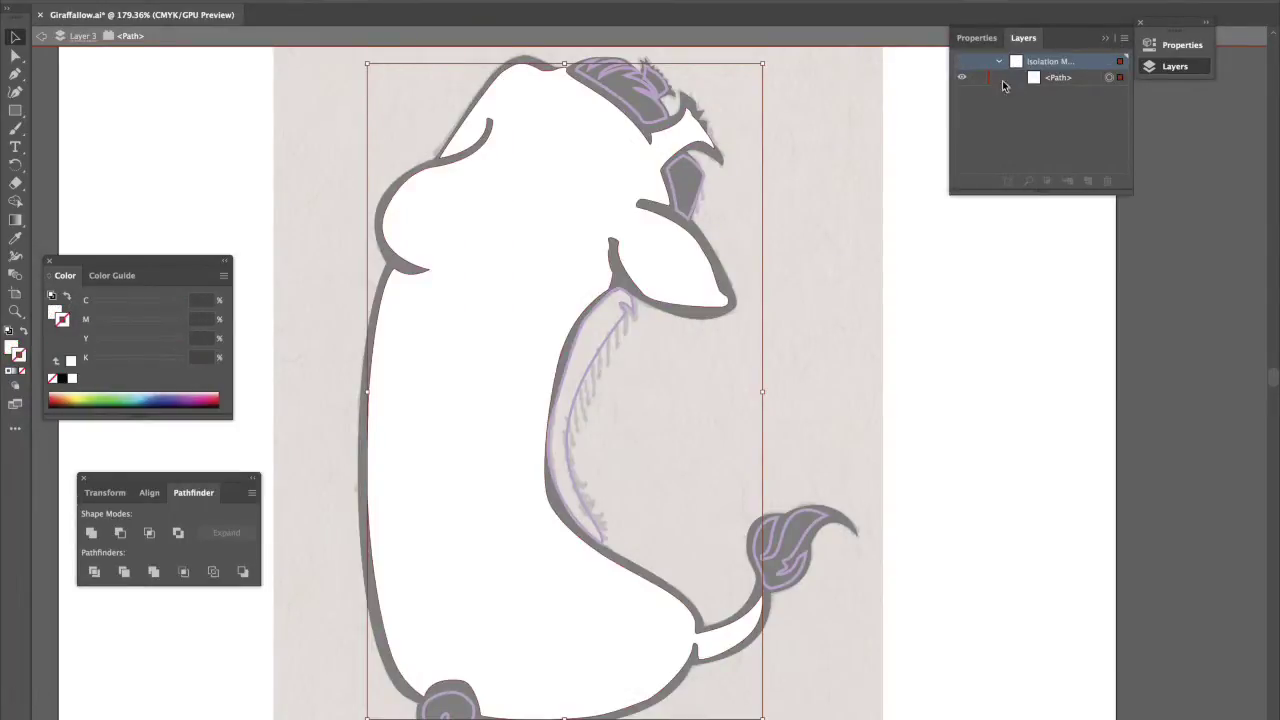
{"action": "double_click", "coordinate": [889, 172]}
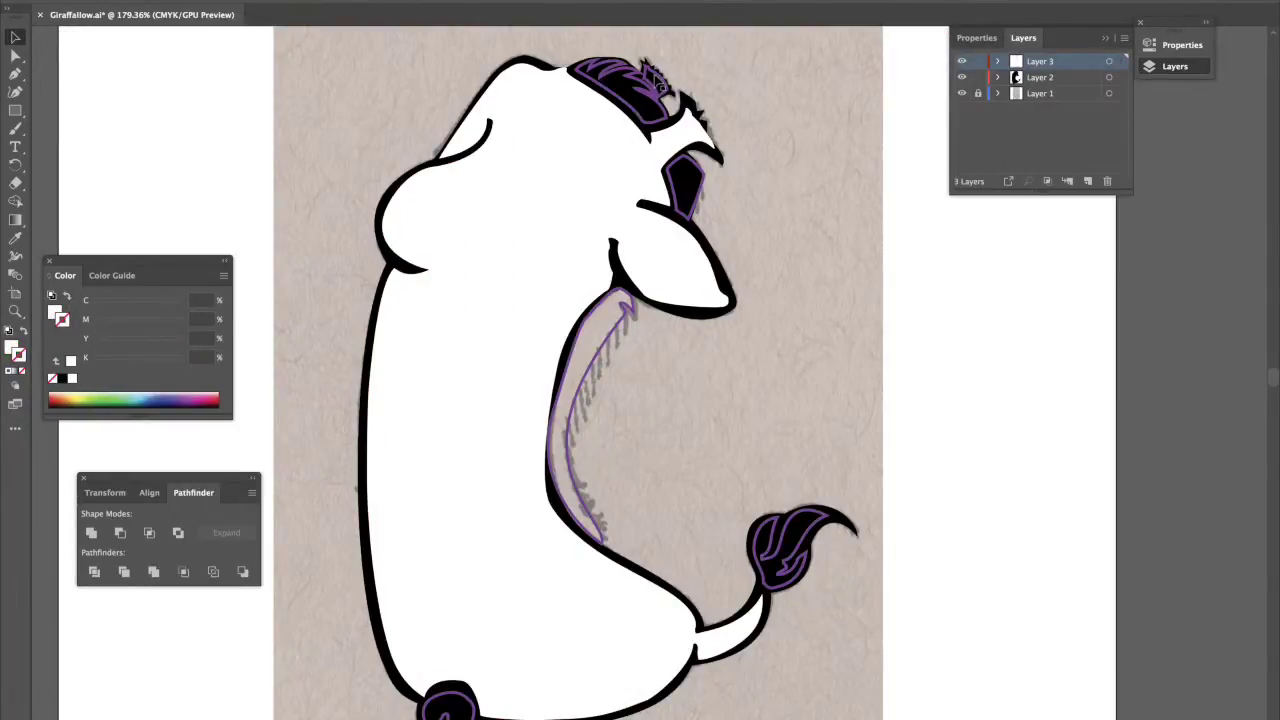
- Clear the hair's dark fill, make the neck stripe white-filled, and move it to Layer 2
{"action": "left_click", "coordinate": [660, 82]}
{"action": "left_click_drag", "start_coordinate": [580, 65], "coordinate": [709, 223]}
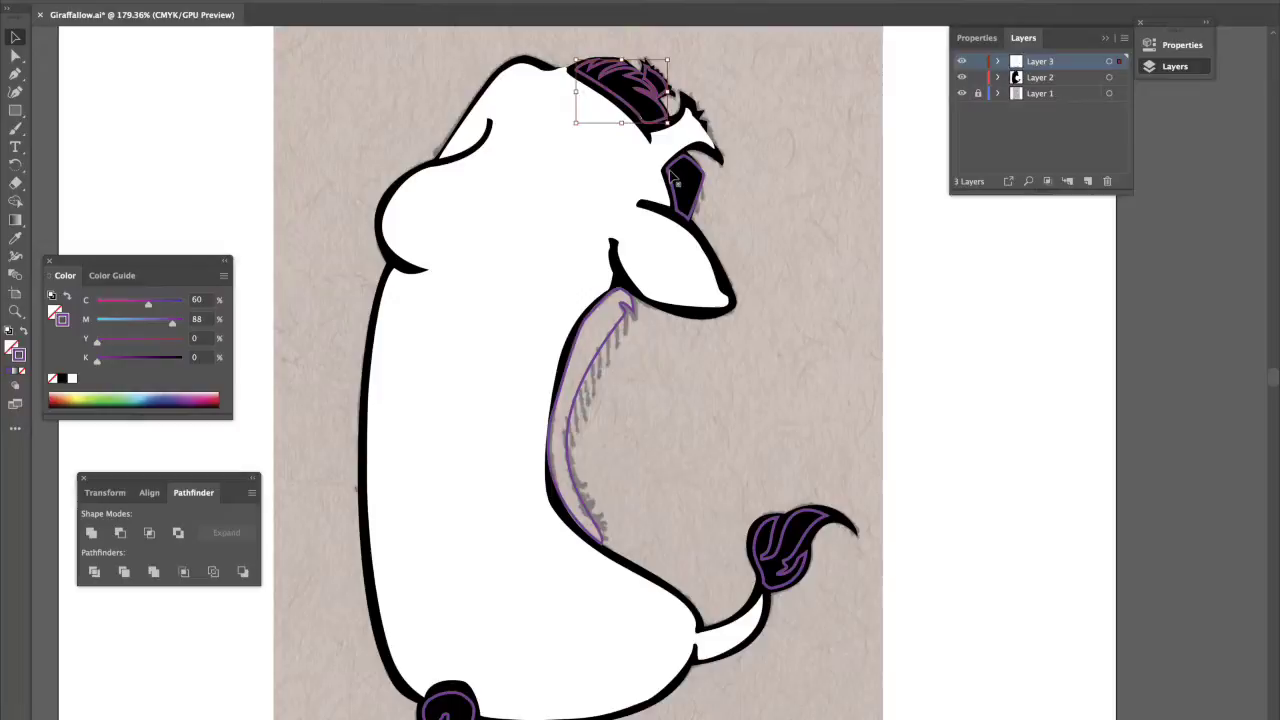
{"action": "left_click", "coordinate": [68, 300]}
{"action": "scroll", "coordinate": [340, 550], "scroll_direction": "down", "scroll_amount": 3}
{"action": "left_click", "coordinate": [598, 189]}
{"action": "key", "text": "shift+x"}
{"action": "left_click", "coordinate": [72, 378]}
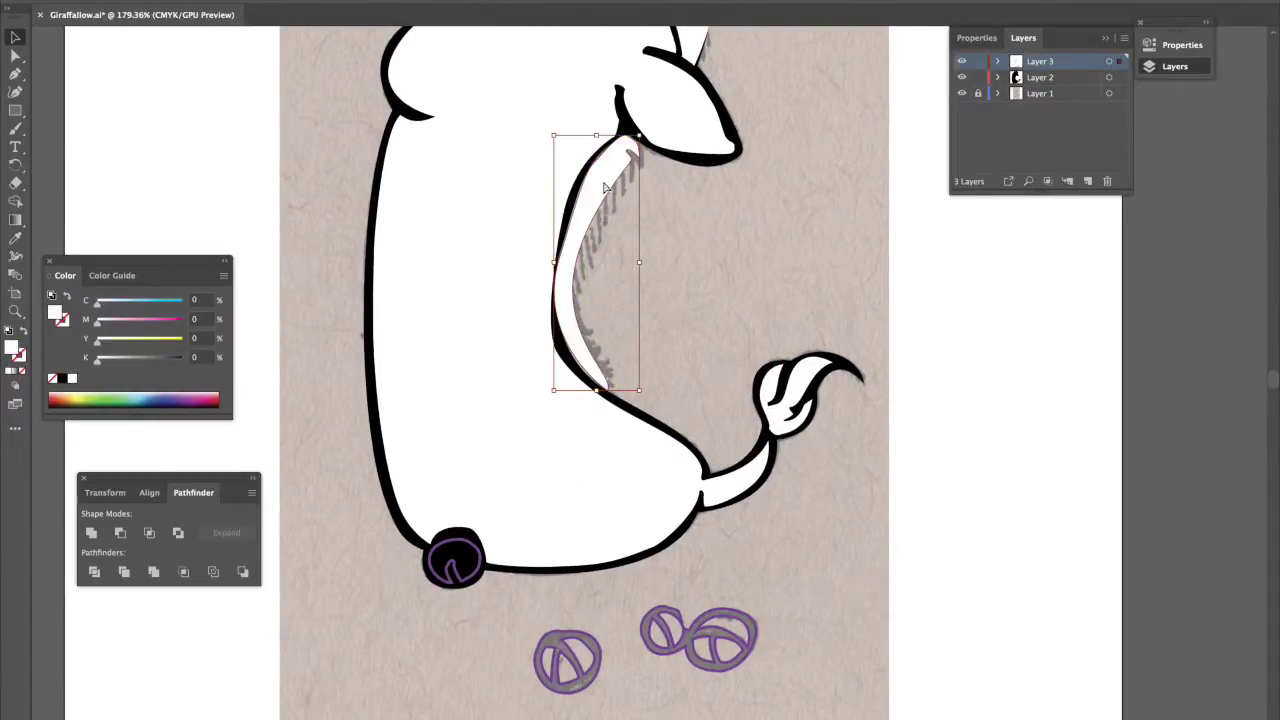
{"action": "left_click_drag", "start_coordinate": [1119, 61], "coordinate": [1120, 77]}
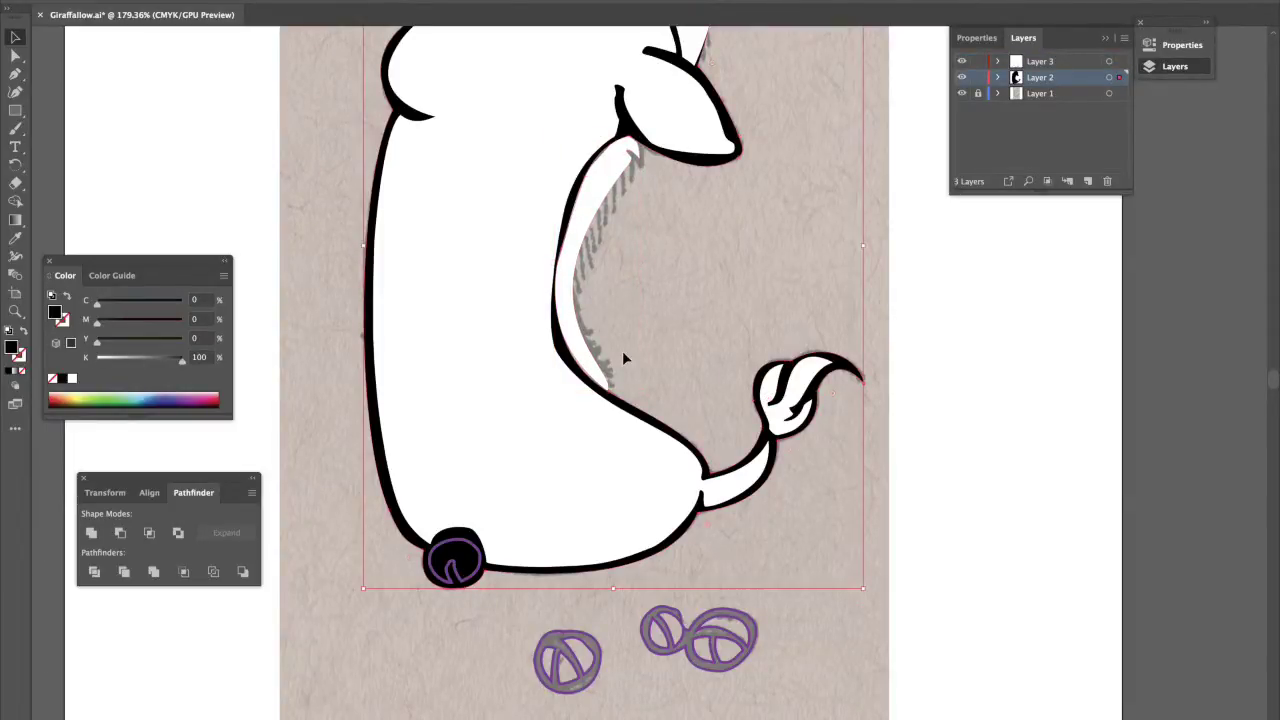
- Fill the nose and pretzels white
{"action": "key", "text": "a"}
{"action": "left_click", "coordinate": [561, 258]}
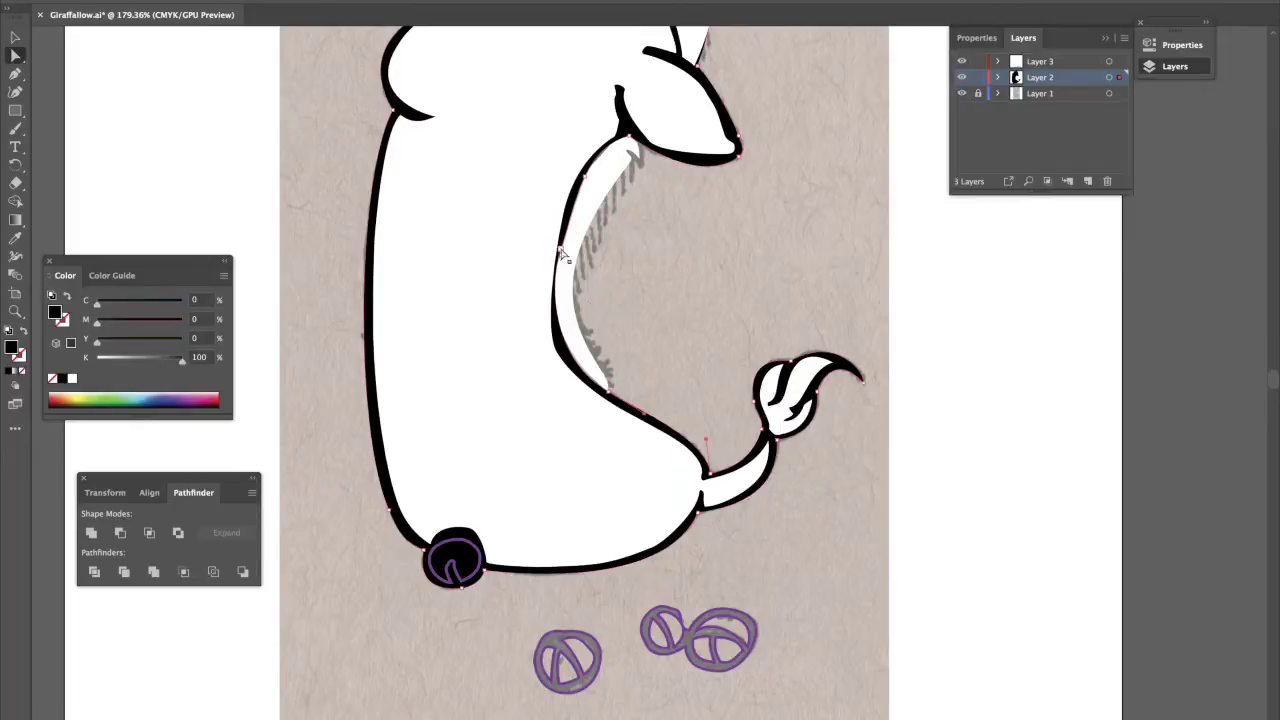
{"action": "left_click", "coordinate": [592, 680]}
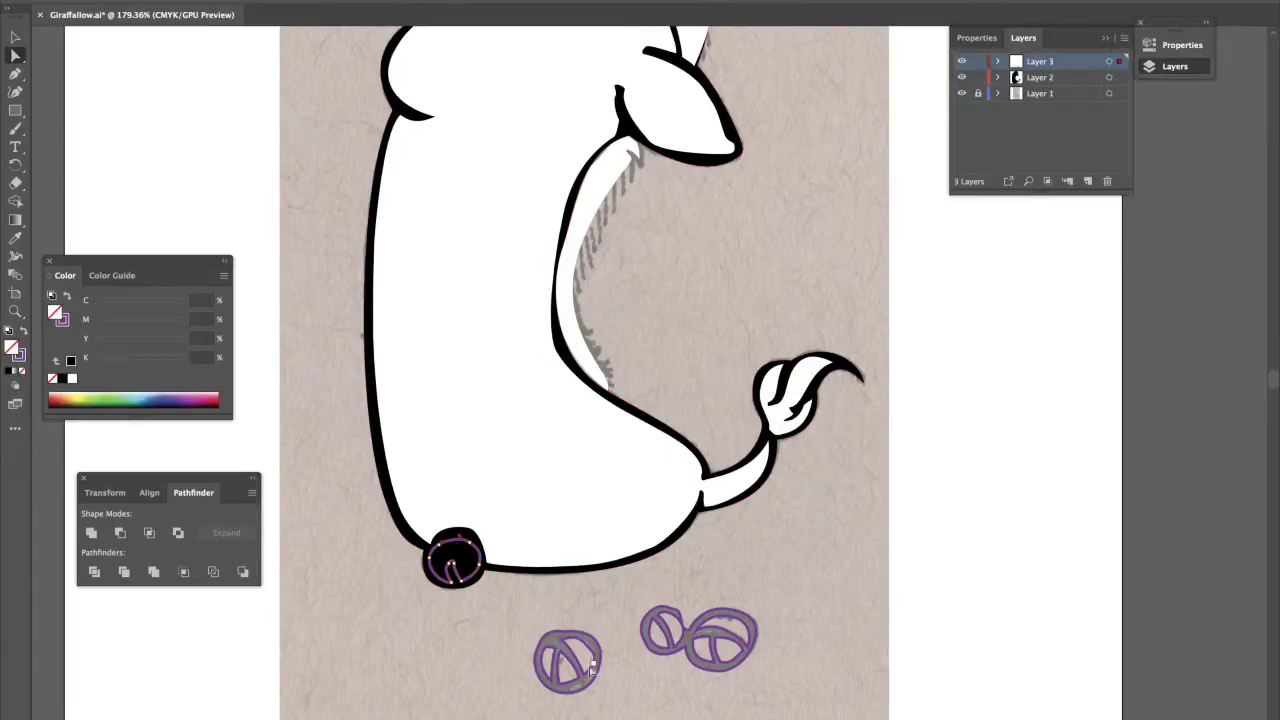
{"action": "key", "text": "v"}
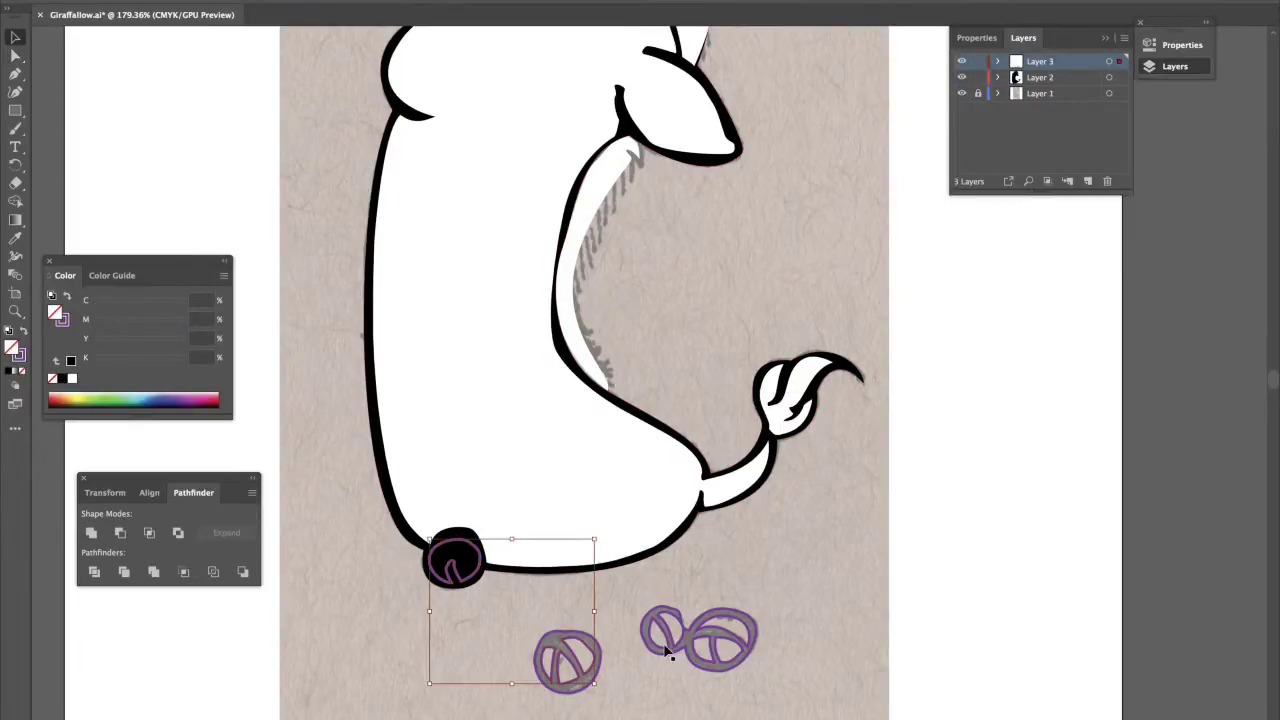
{"action": "left_click", "coordinate": [64, 299]}
{"action": "left_click", "coordinate": [71, 378]}
- Give both pretzels black outlines with white interiors, then hide the paper sketch layer
{"action": "left_click", "coordinate": [715, 662]}
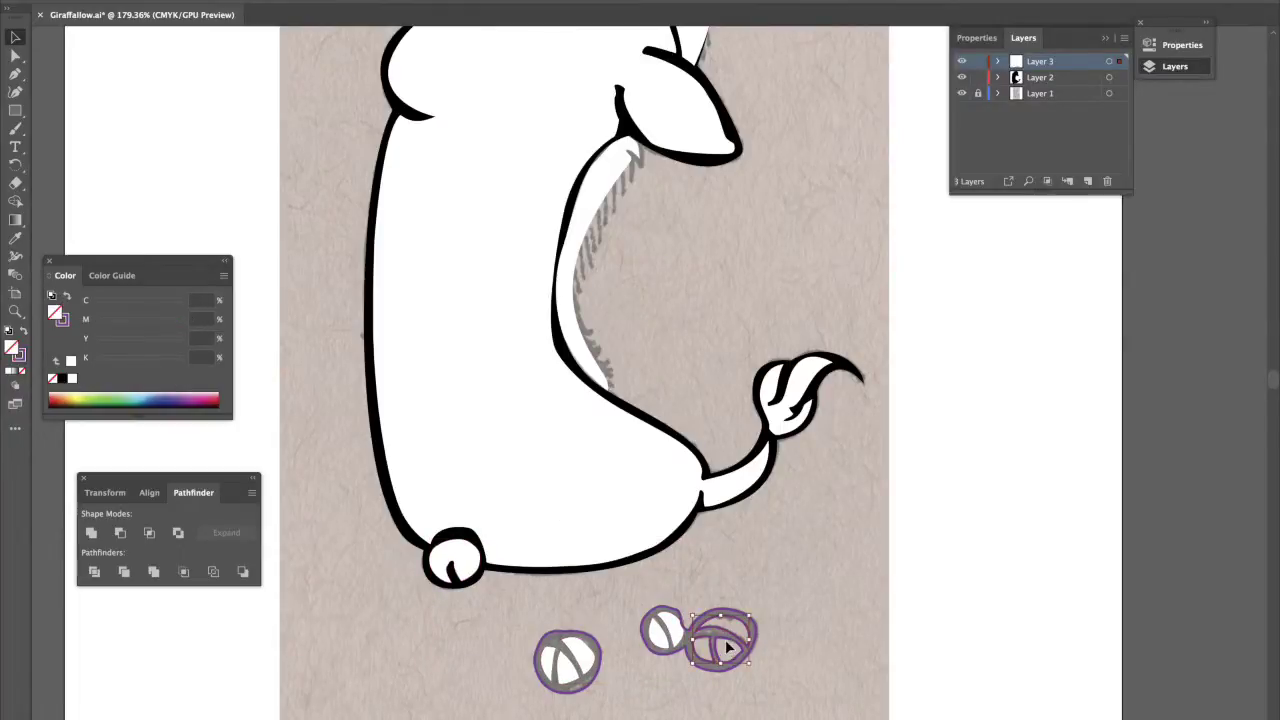
{"action": "key", "text": "ctrl+z"}
{"action": "key", "text": "ctrl+shift+z"}
{"action": "key", "text": "ctrl+z"}
{"action": "key", "text": "ctrl+shift+z"}
{"action": "left_click", "coordinate": [567, 660], "text": "shift"}
{"action": "left_click", "coordinate": [67, 296]}
{"action": "left_click", "coordinate": [62, 378]}
{"action": "left_click", "coordinate": [842, 227]}
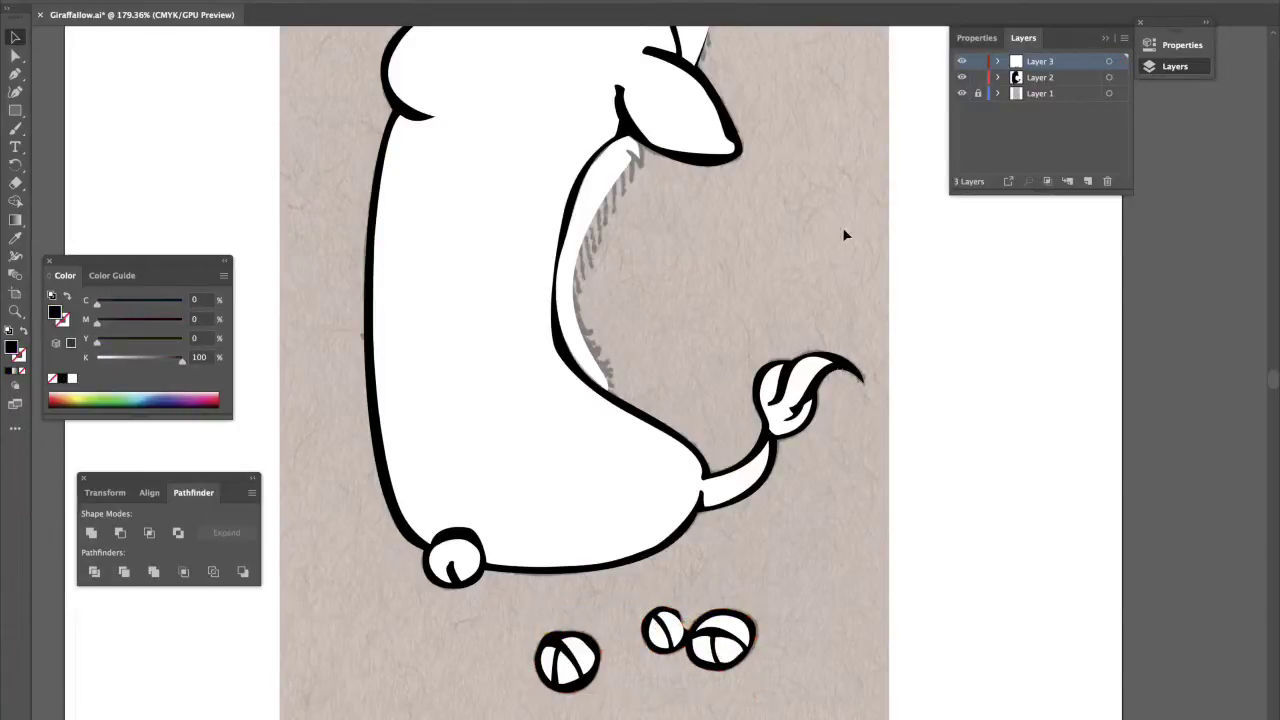
{"action": "left_click", "coordinate": [962, 93]}
{"action": "scroll", "coordinate": [803, 141], "scroll_direction": "down", "scroll_amount": 3}
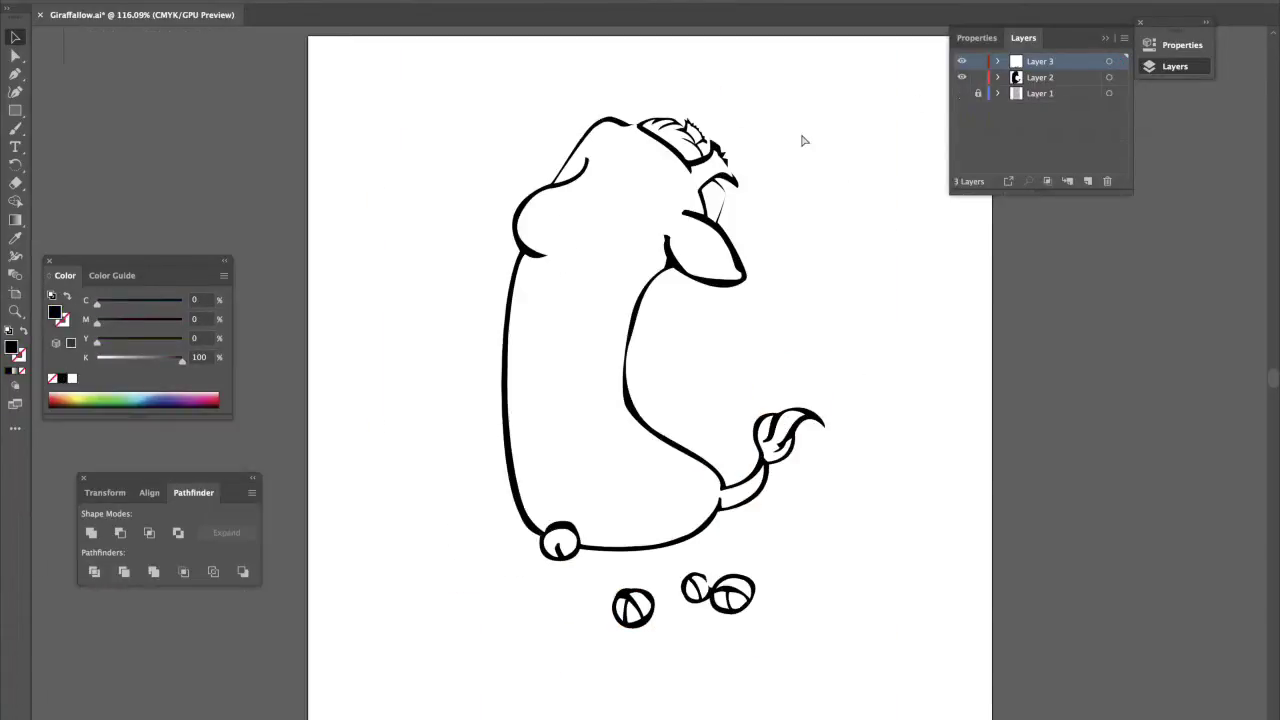
- Show the sketch layer, select all artwork, and inspect its opacity in the Appearance panel
{"action": "left_click", "coordinate": [962, 93]}
{"action": "key", "text": "ctrl+a"}
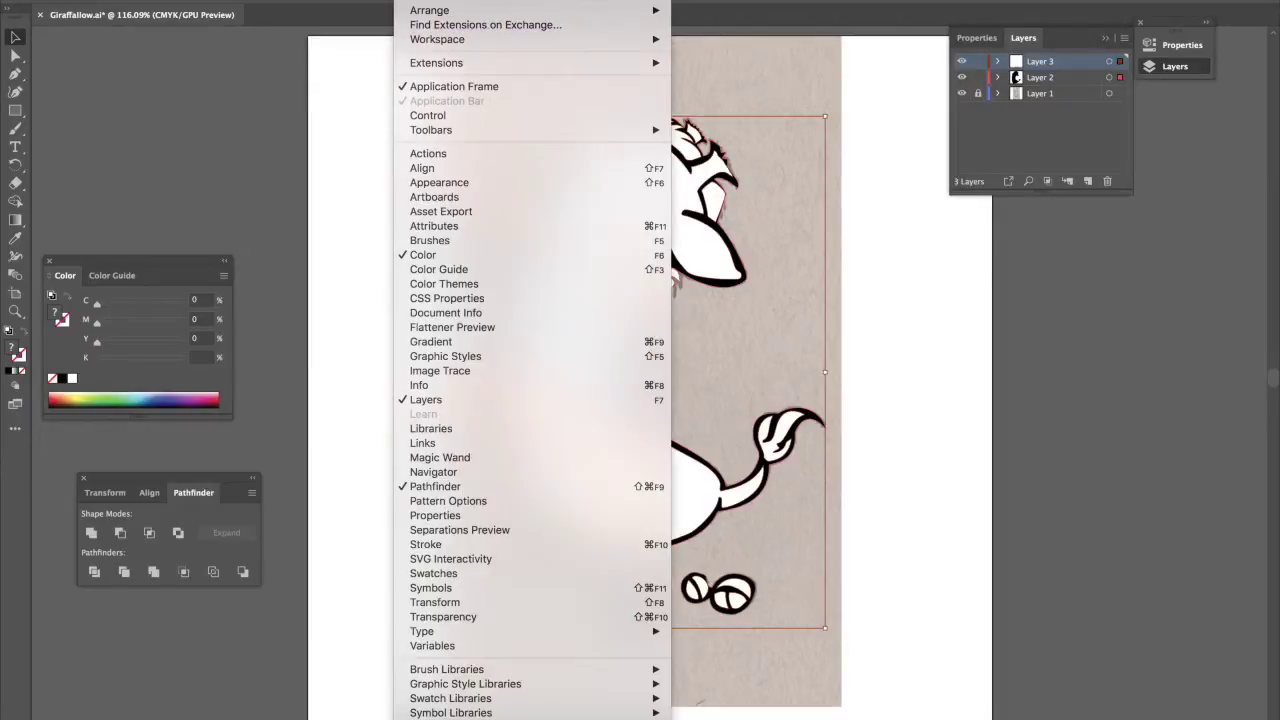
{"action": "left_click", "coordinate": [440, 237]}
{"action": "left_click_drag", "start_coordinate": [642, 221], "coordinate": [123, 102]}
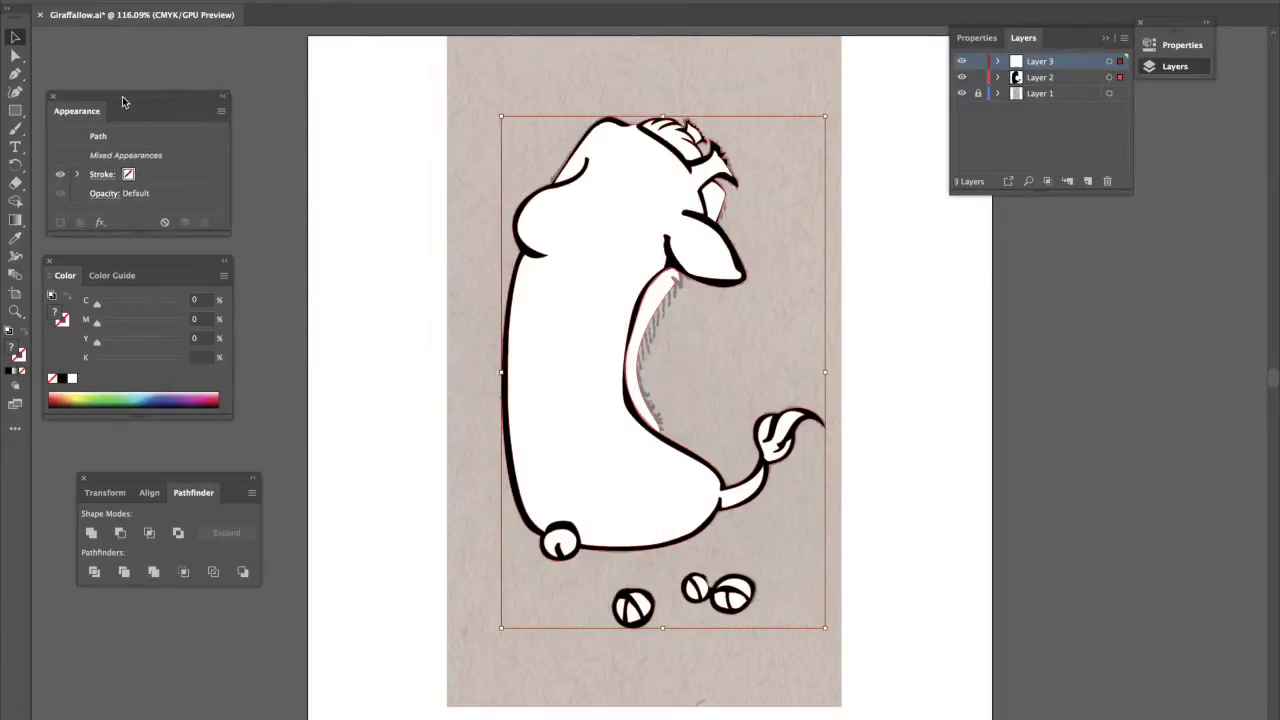
{"action": "left_click", "coordinate": [104, 193]}
{"action": "left_click_drag", "start_coordinate": [226, 238], "coordinate": [226, 262]}
{"action": "left_click", "coordinate": [168, 143]}
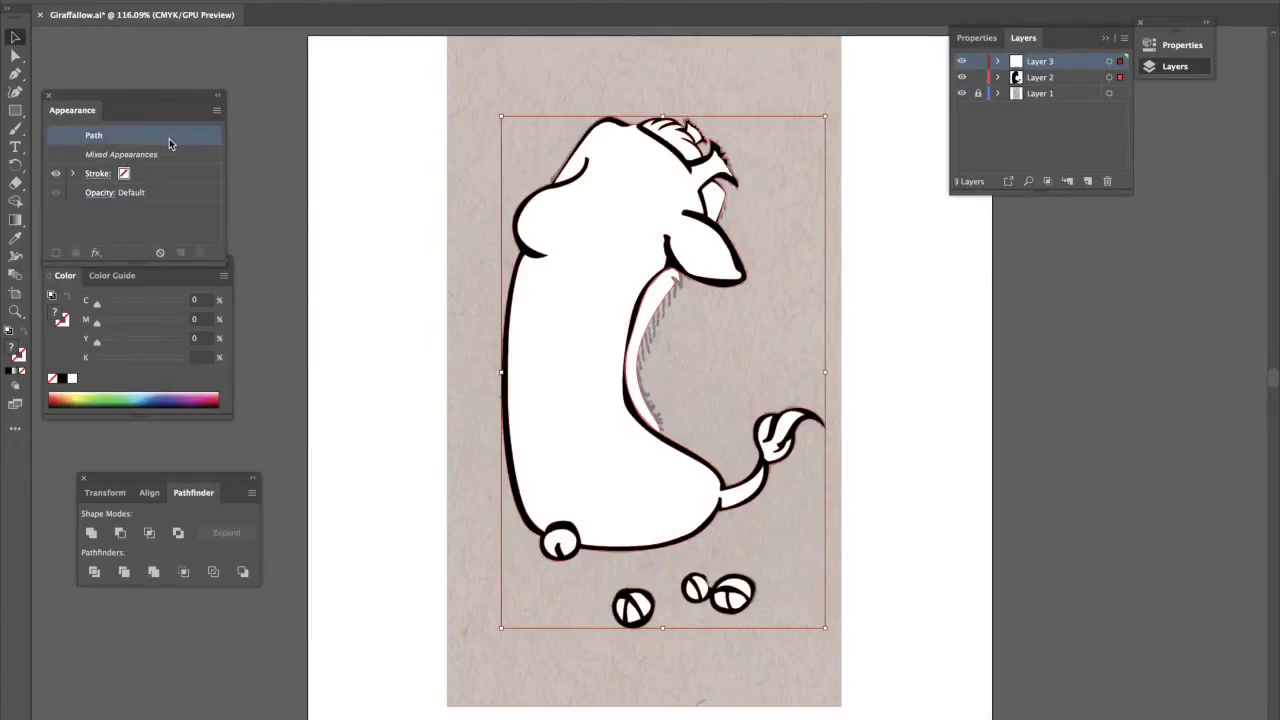
{"action": "left_click", "coordinate": [72, 174]}
- Set the artwork's opacity to 55% in the Transparency panel and deselect
{"action": "left_click", "coordinate": [405, 2]}
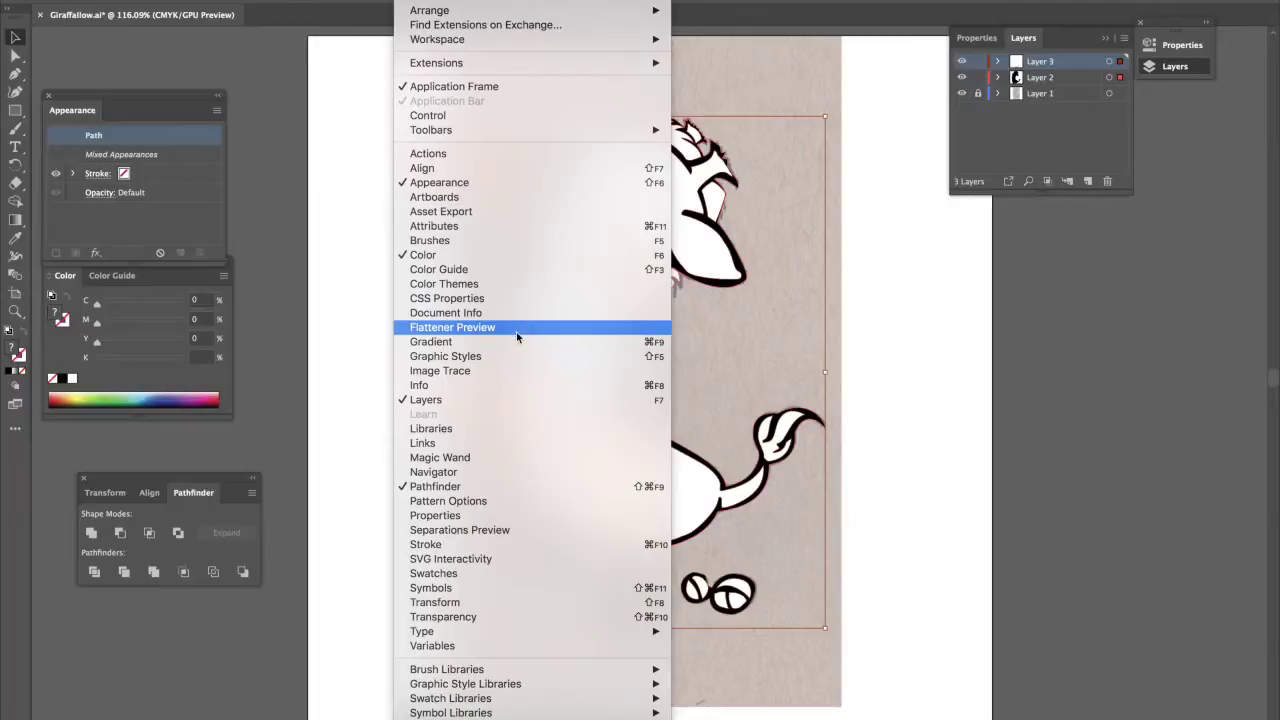
{"action": "left_click", "coordinate": [494, 619]}
{"action": "left_click_drag", "start_coordinate": [775, 331], "coordinate": [120, 108]}
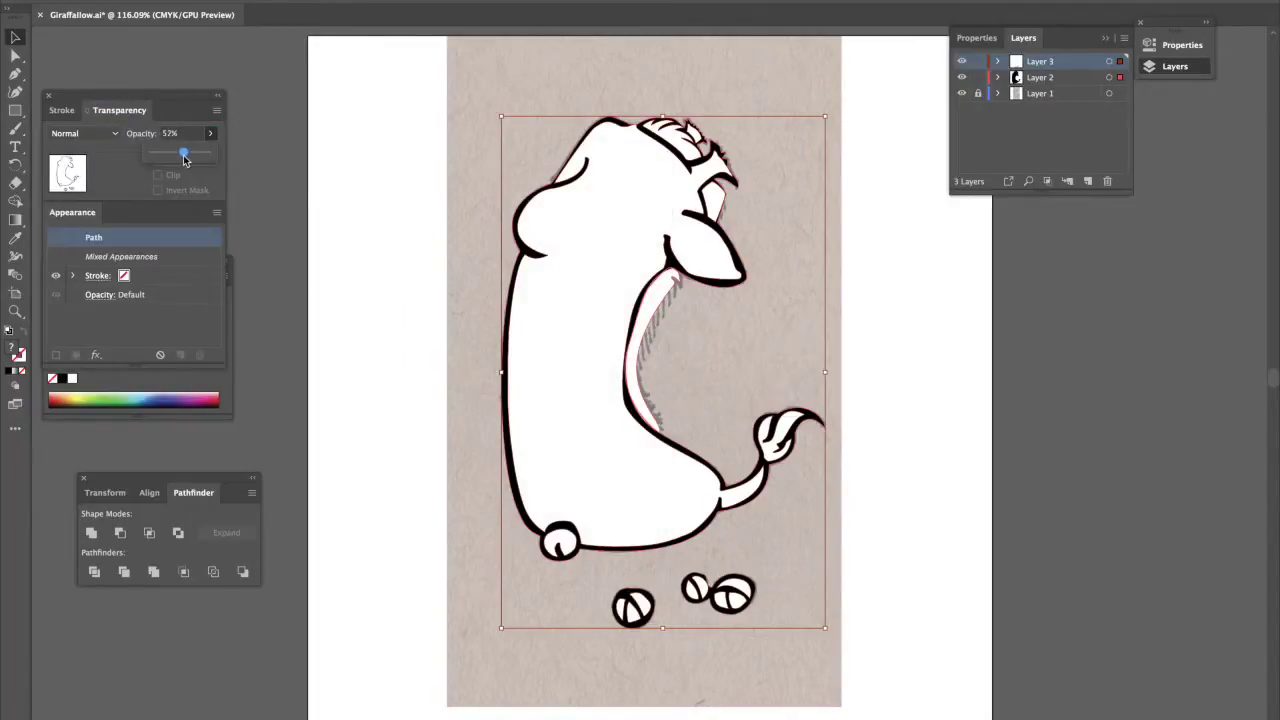
{"action": "left_click", "coordinate": [184, 155]}
{"action": "left_click", "coordinate": [883, 228]}
{"action": "scroll", "coordinate": [870, 240], "scroll_direction": "up", "scroll_amount": 5}
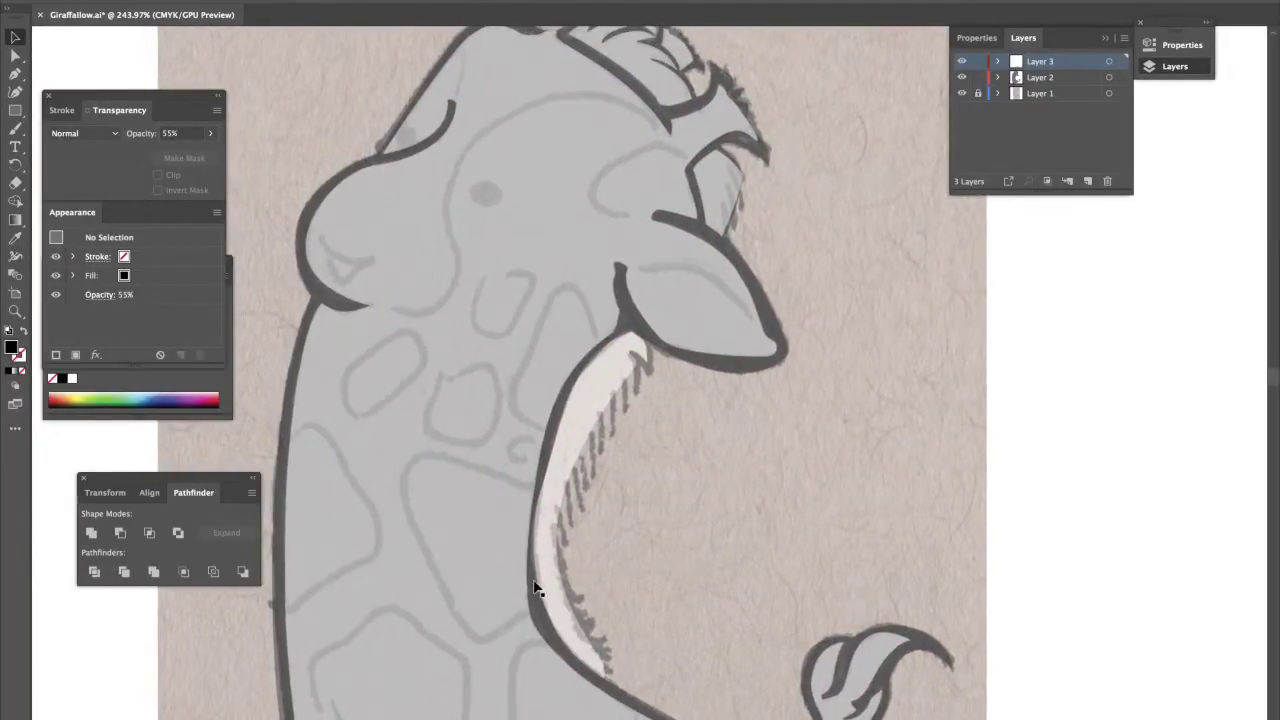
- Pen-trace a four-point path down the front of the neck
{"action": "key", "text": "p"}
{"action": "left_click", "coordinate": [544, 437]}
{"action": "left_click", "coordinate": [529, 494]}
{"action": "left_click", "coordinate": [522, 568]}
{"action": "left_click", "coordinate": [526, 610]}
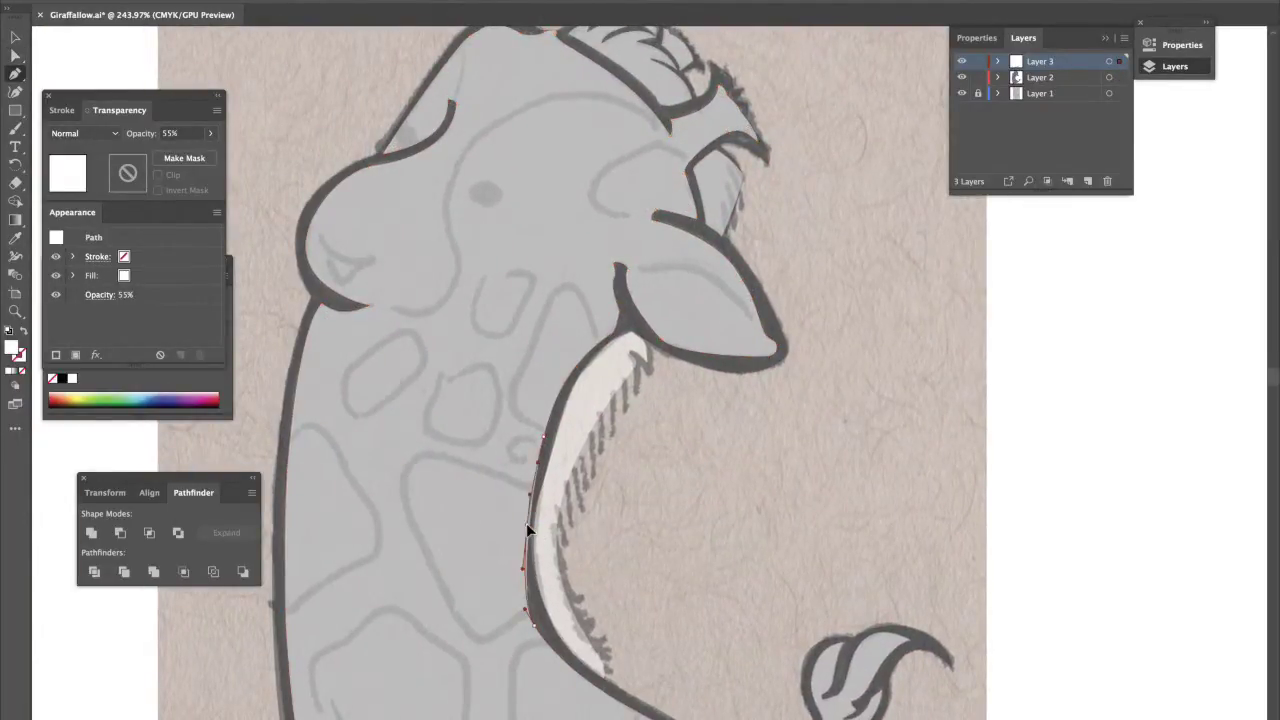
- Check the giraffe outline and neck highlight shapes, deselect, and pick the Paintbrush tool
{"action": "left_click", "coordinate": [559, 424], "text": "ctrl"}
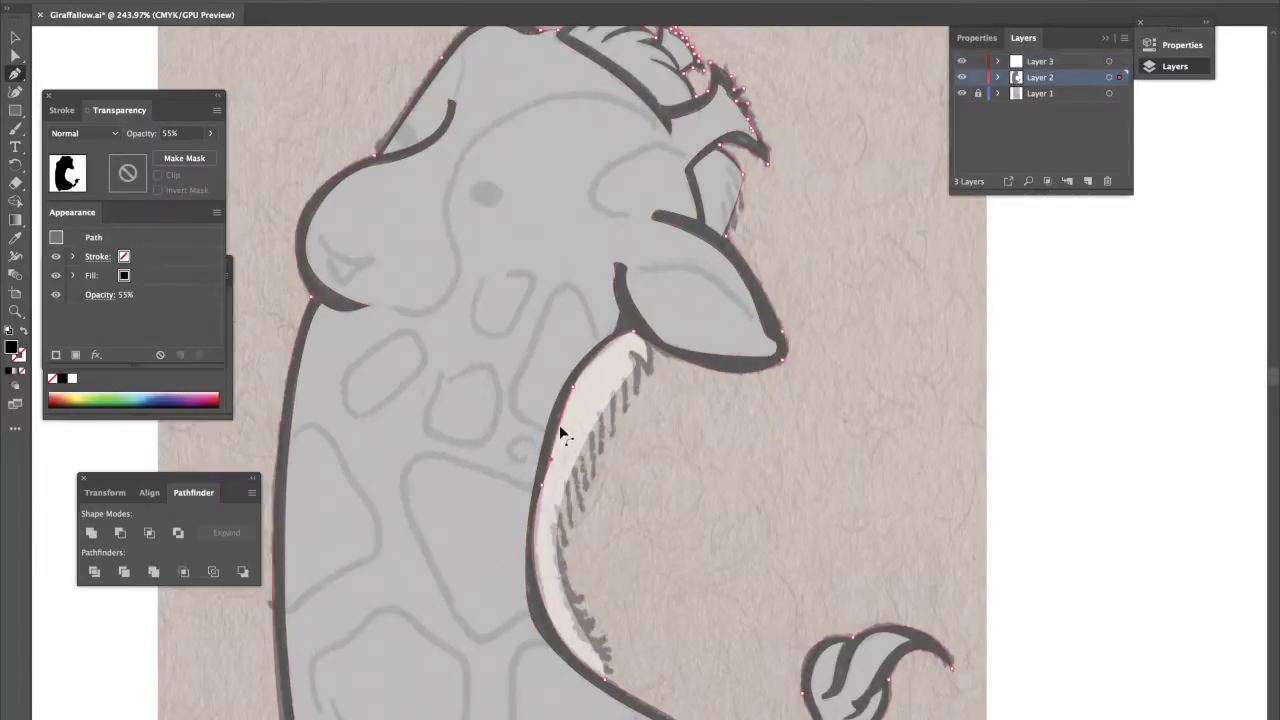
{"action": "left_click", "coordinate": [555, 494], "text": "ctrl"}
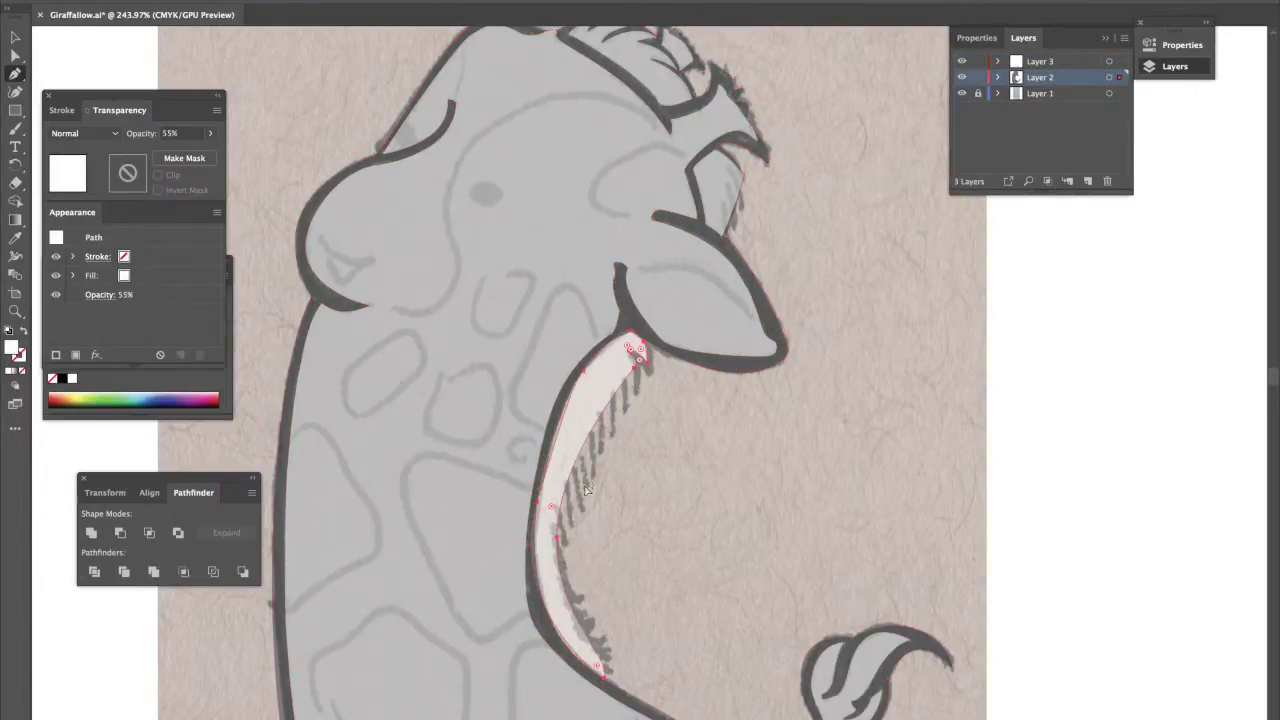
{"action": "key", "text": "ctrl+shift+a"}
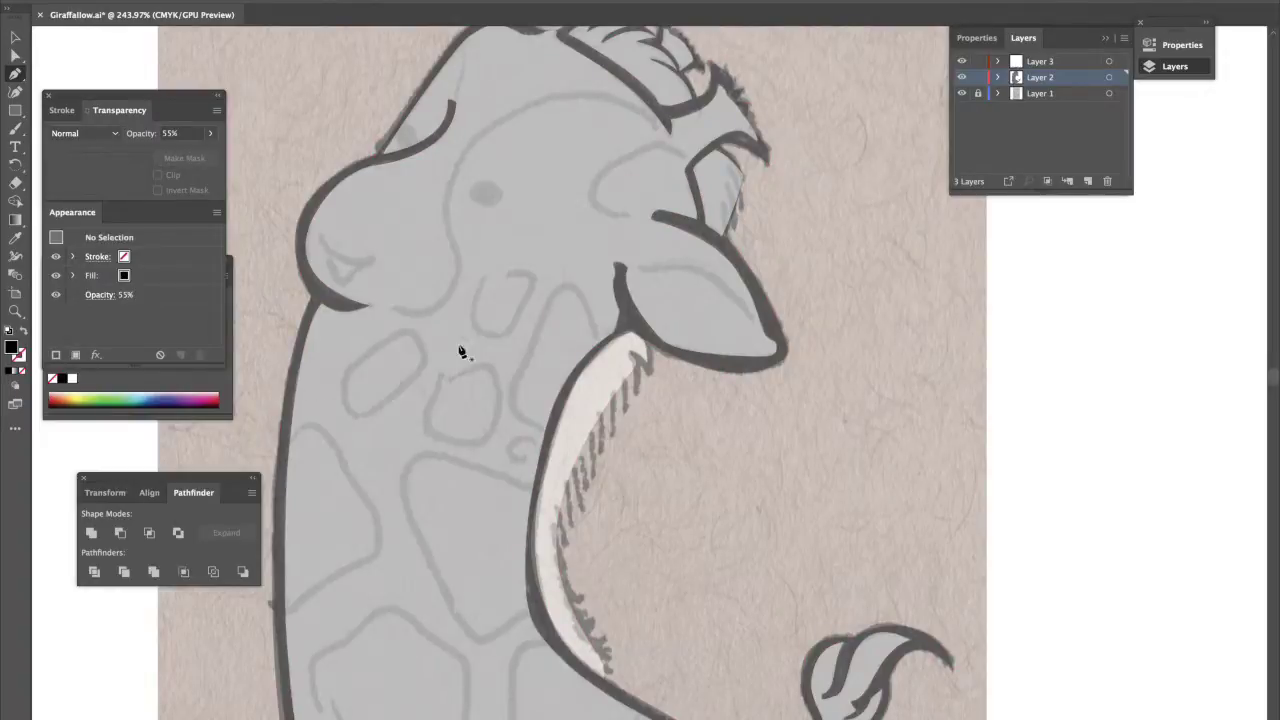
{"action": "left_click", "coordinate": [15, 128]}
{"action": "left_click", "coordinate": [431, 2]}
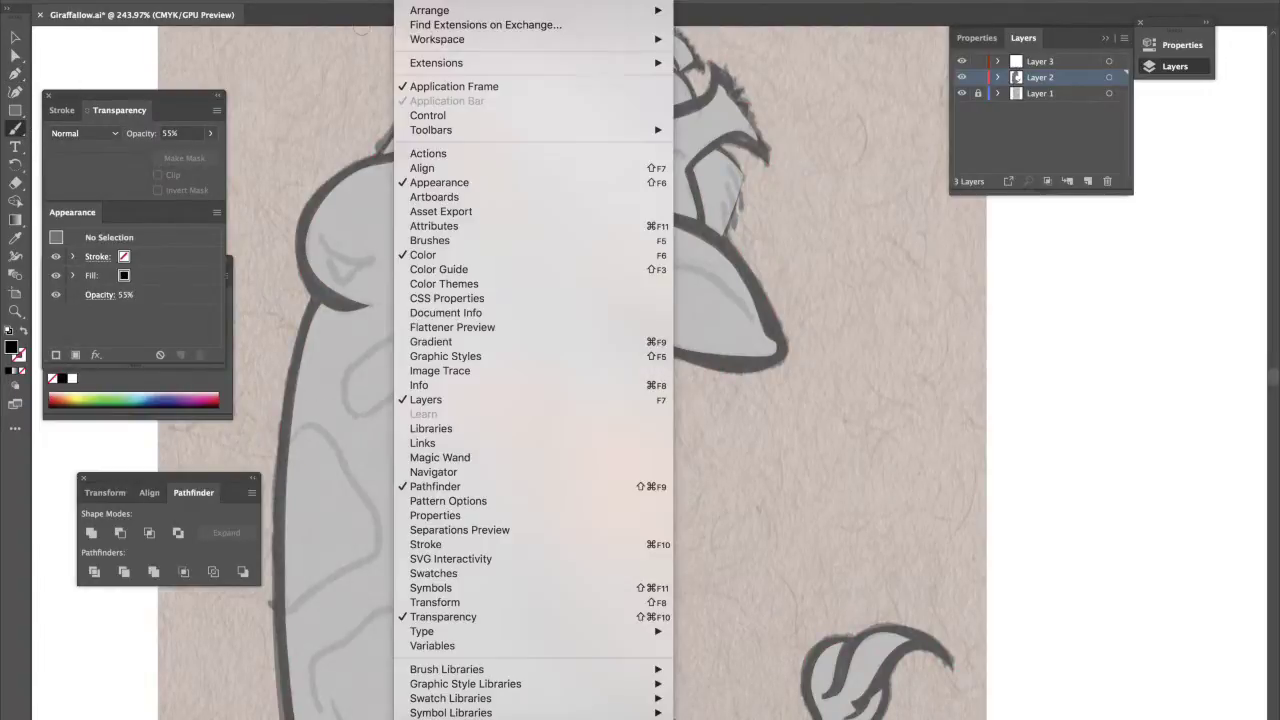
- Create a new Bristle Brush from the Brushes panel
{"action": "left_click", "coordinate": [458, 241]}
{"action": "left_click", "coordinate": [790, 302]}
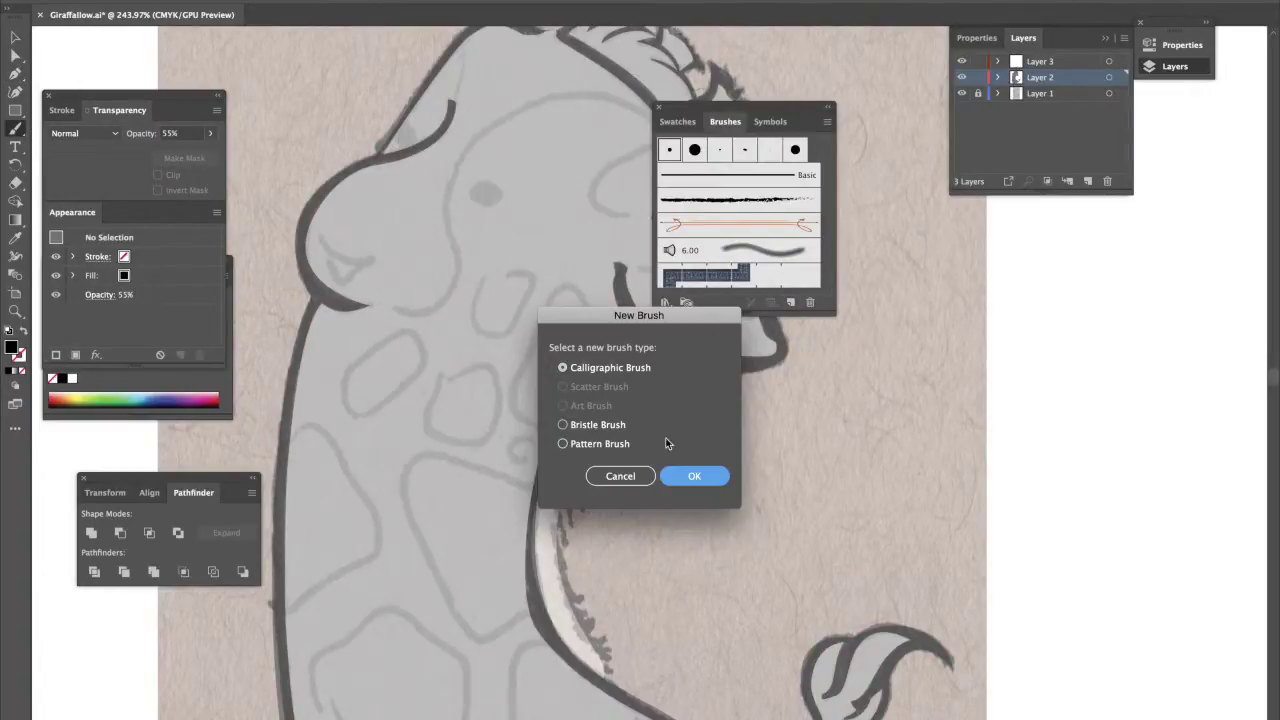
{"action": "left_click", "coordinate": [580, 426]}
{"action": "left_click", "coordinate": [694, 476]}
- Set size 1.41 mm, thickness 85%, length 52%, stiffness 19%, then paint an S-shaped test stroke
{"action": "mouse_move", "coordinate": [620, 330]}
{"action": "left_mouse_down"}
{"action": "mouse_move", "coordinate": [596, 332]}
{"action": "mouse_move", "coordinate": [615, 352]}
{"action": "left_mouse_up"}
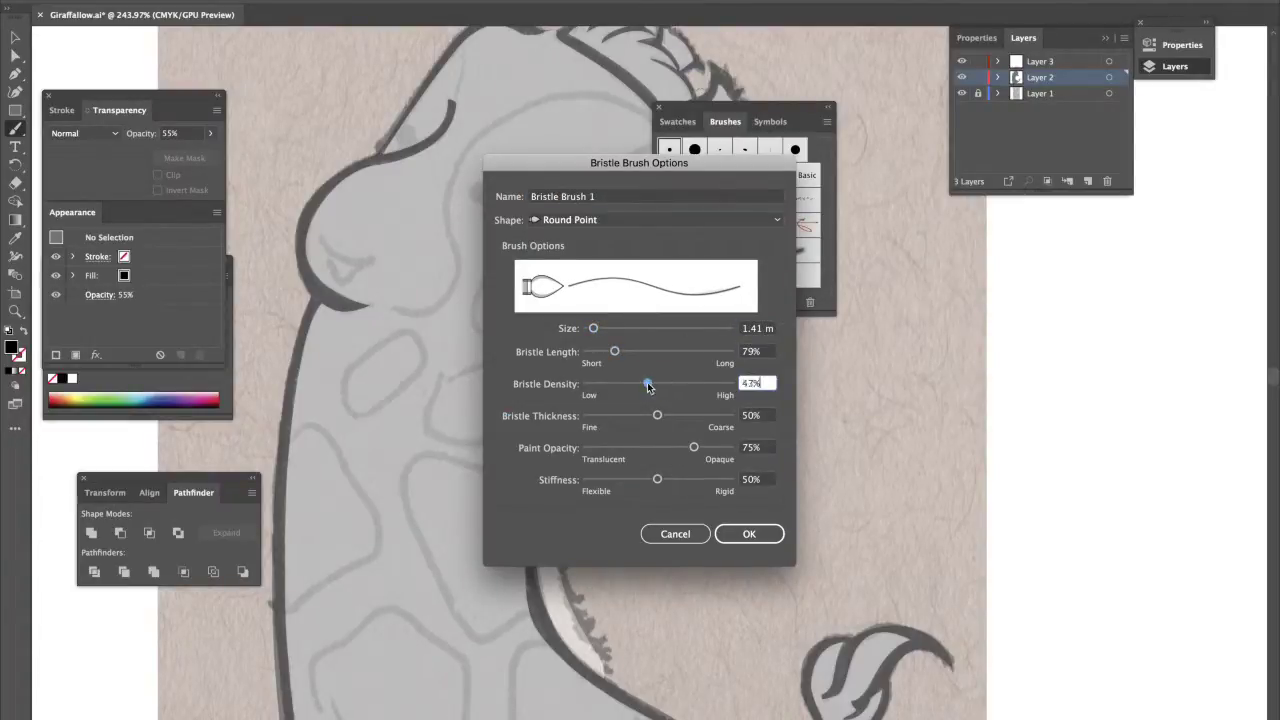
{"action": "left_click_drag", "start_coordinate": [632, 384], "coordinate": [625, 384]}
{"action": "mouse_move", "coordinate": [657, 415]}
{"action": "left_mouse_down"}
{"action": "mouse_move", "coordinate": [717, 415]}
{"action": "mouse_move", "coordinate": [729, 447]}
{"action": "mouse_move", "coordinate": [610, 386]}
{"action": "left_mouse_up"}
{"action": "mouse_move", "coordinate": [614, 351]}
{"action": "left_mouse_down"}
{"action": "mouse_move", "coordinate": [677, 351]}
{"action": "mouse_move", "coordinate": [600, 360]}
{"action": "left_mouse_up"}
{"action": "left_click_drag", "start_coordinate": [657, 479], "coordinate": [612, 479]}
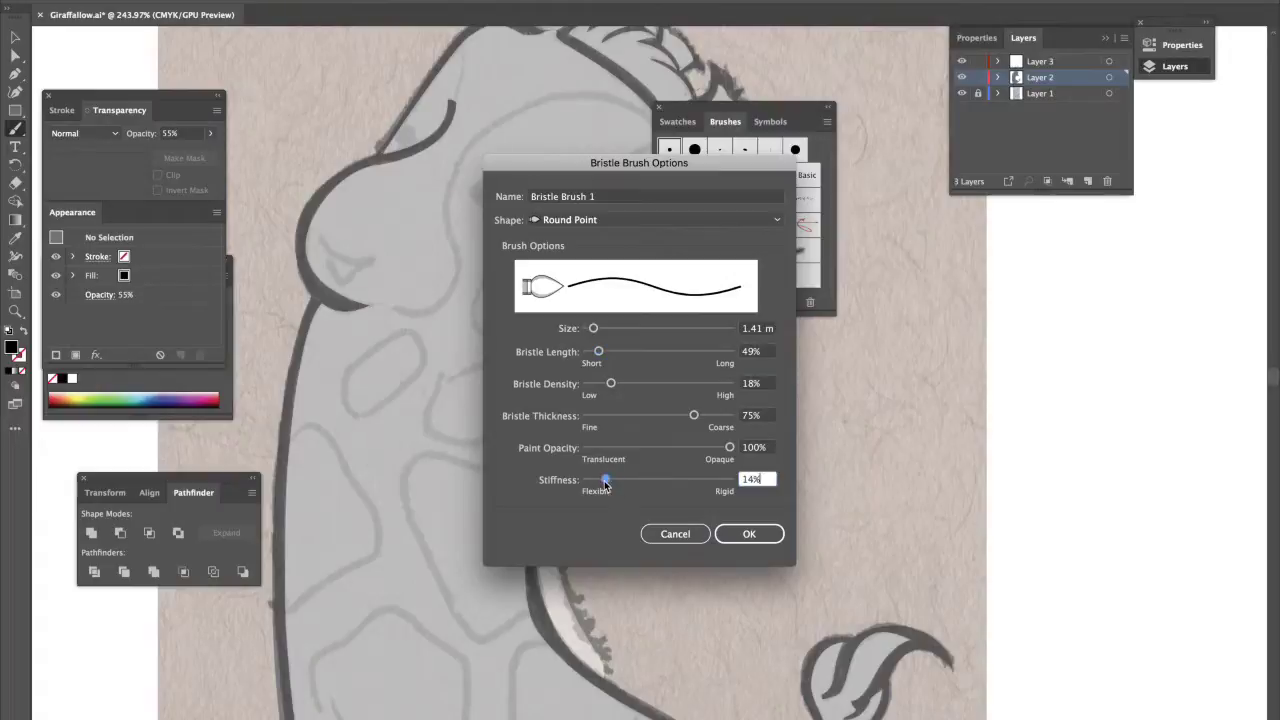
{"action": "mouse_move", "coordinate": [610, 384]}
{"action": "left_mouse_down"}
{"action": "mouse_move", "coordinate": [598, 388]}
{"action": "mouse_move", "coordinate": [683, 388]}
{"action": "left_mouse_up"}
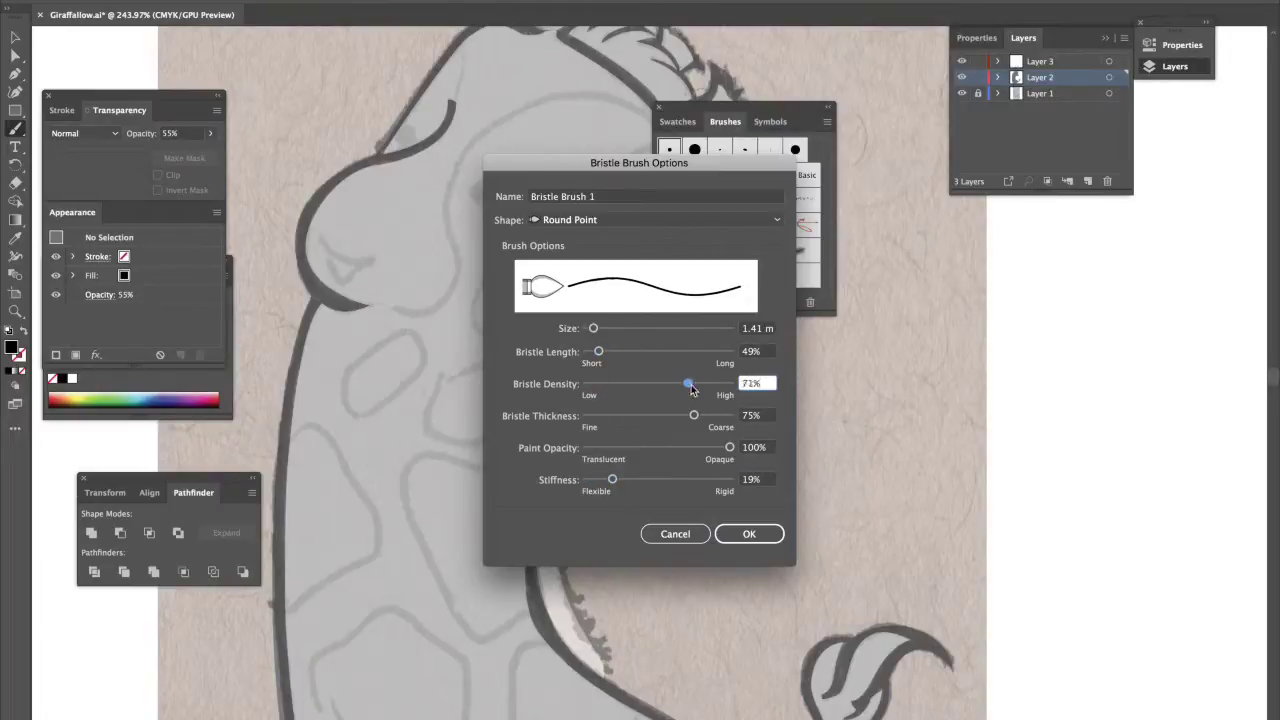
{"action": "left_click", "coordinate": [737, 533]}
{"action": "left_click_drag", "start_coordinate": [955, 258], "coordinate": [912, 372]}
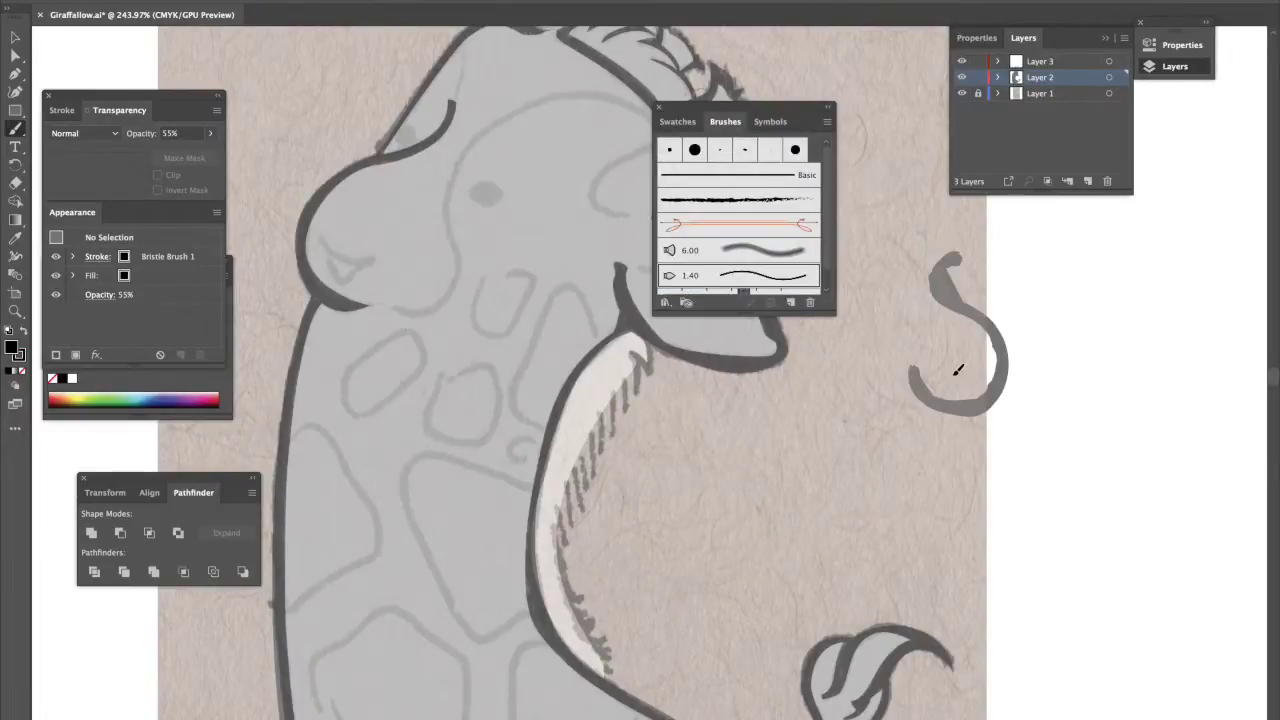
- Undo the test stroke and set all the artwork to 100% opacity
{"action": "key", "text": "ctrl+z"}
{"action": "key", "text": "ctrl+a"}
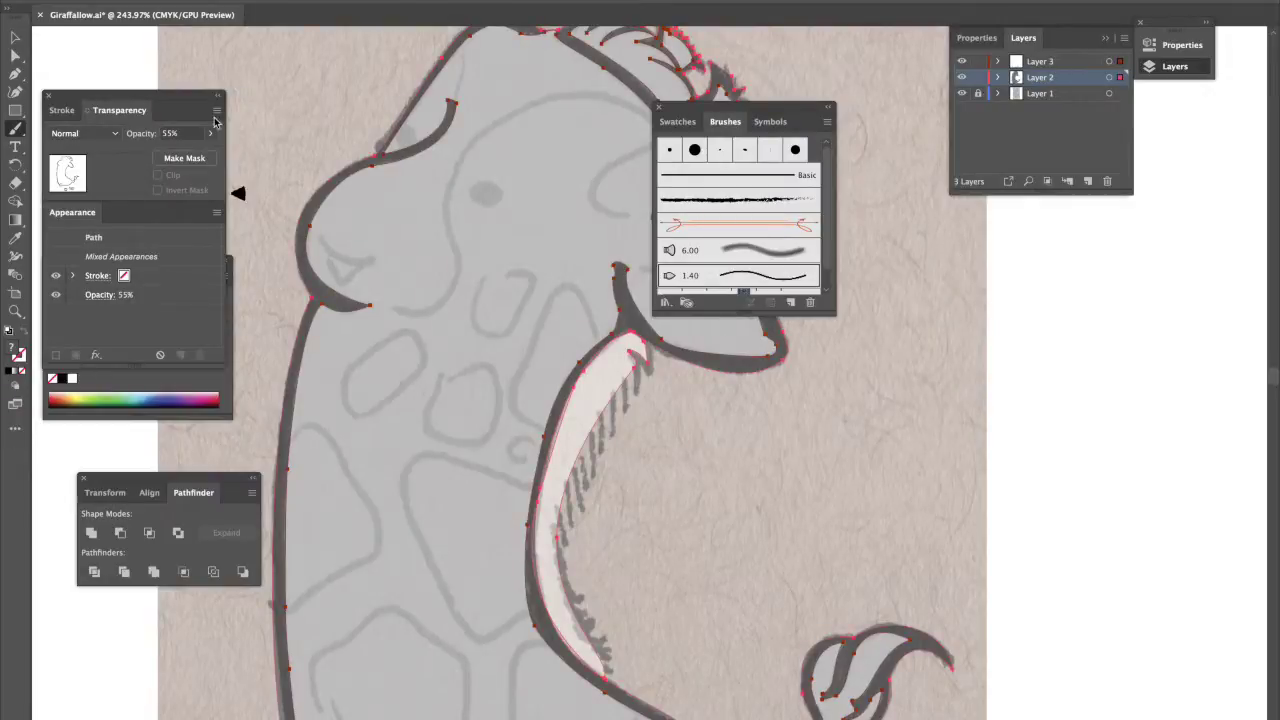
{"action": "type", "text": "100"}
{"action": "key", "text": "Return"}
{"action": "key", "text": "shift+ctrl+a"}
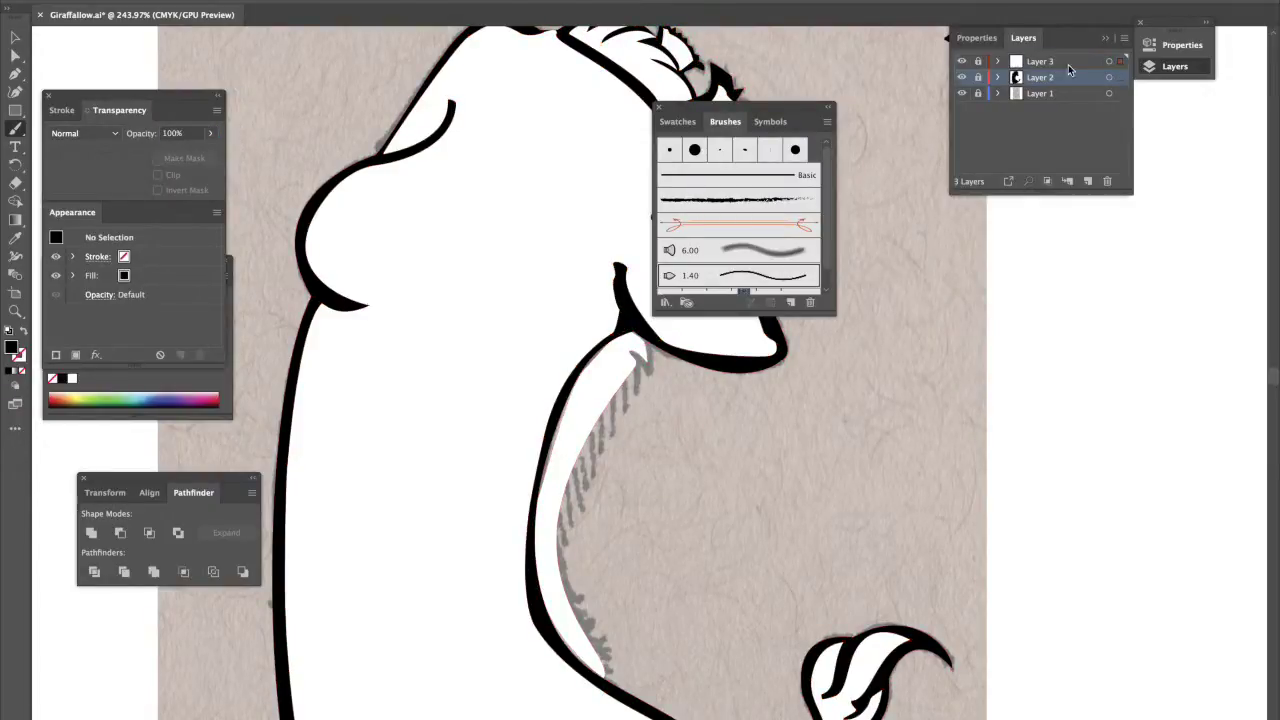
- Move the brush list aside, hide the white-filled layer and paint a test mark by the head
{"action": "left_click_drag", "start_coordinate": [762, 108], "coordinate": [1132, 227]}
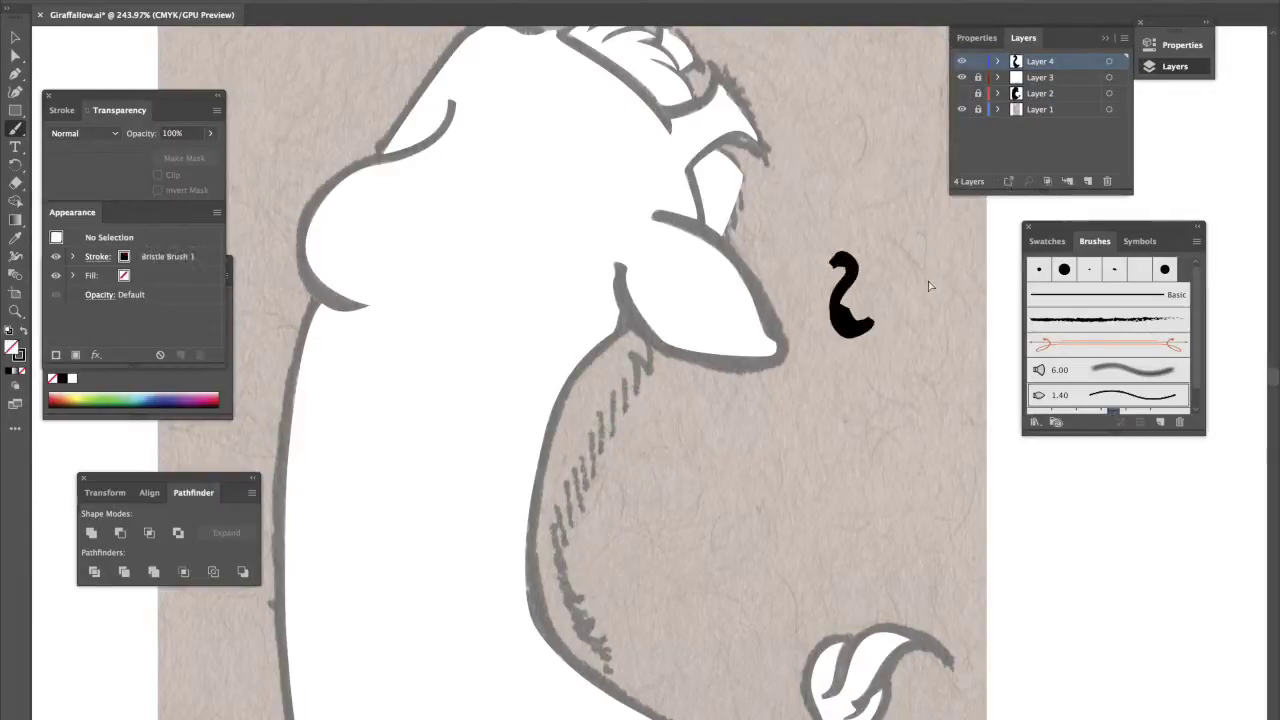
{"action": "left_click", "coordinate": [963, 78]}
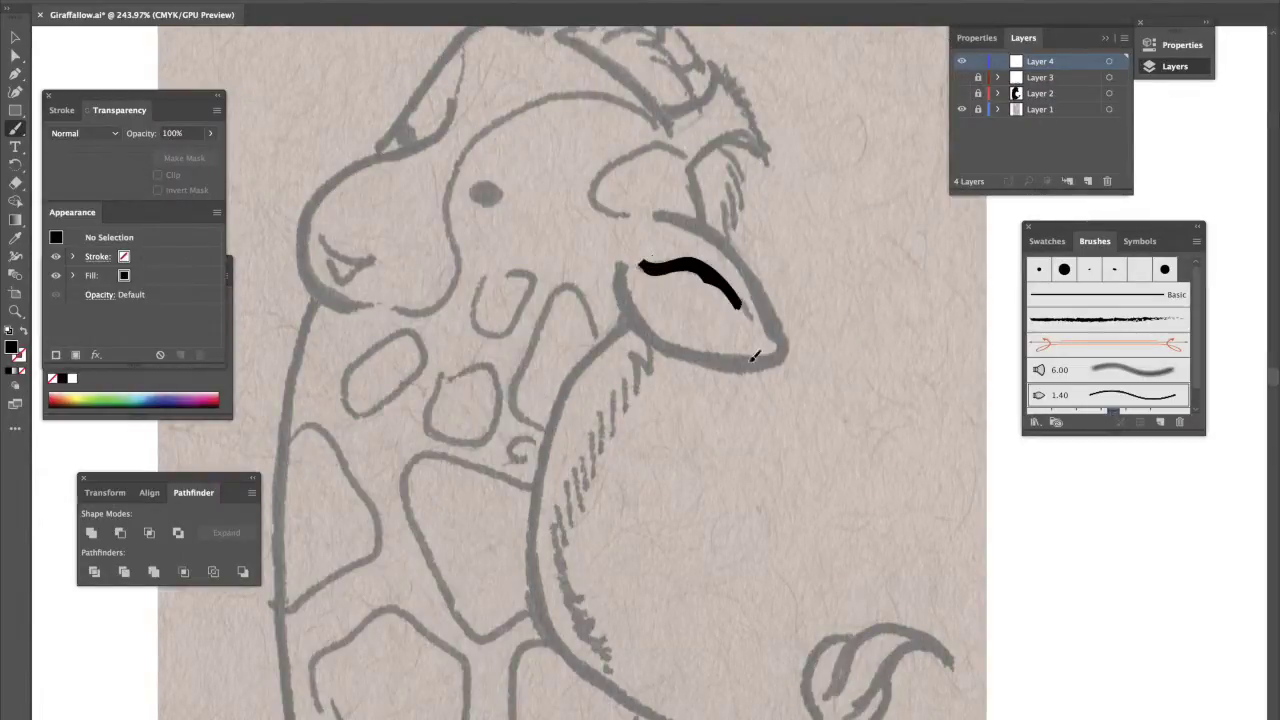
{"action": "left_click_drag", "start_coordinate": [832, 270], "coordinate": [868, 302]}
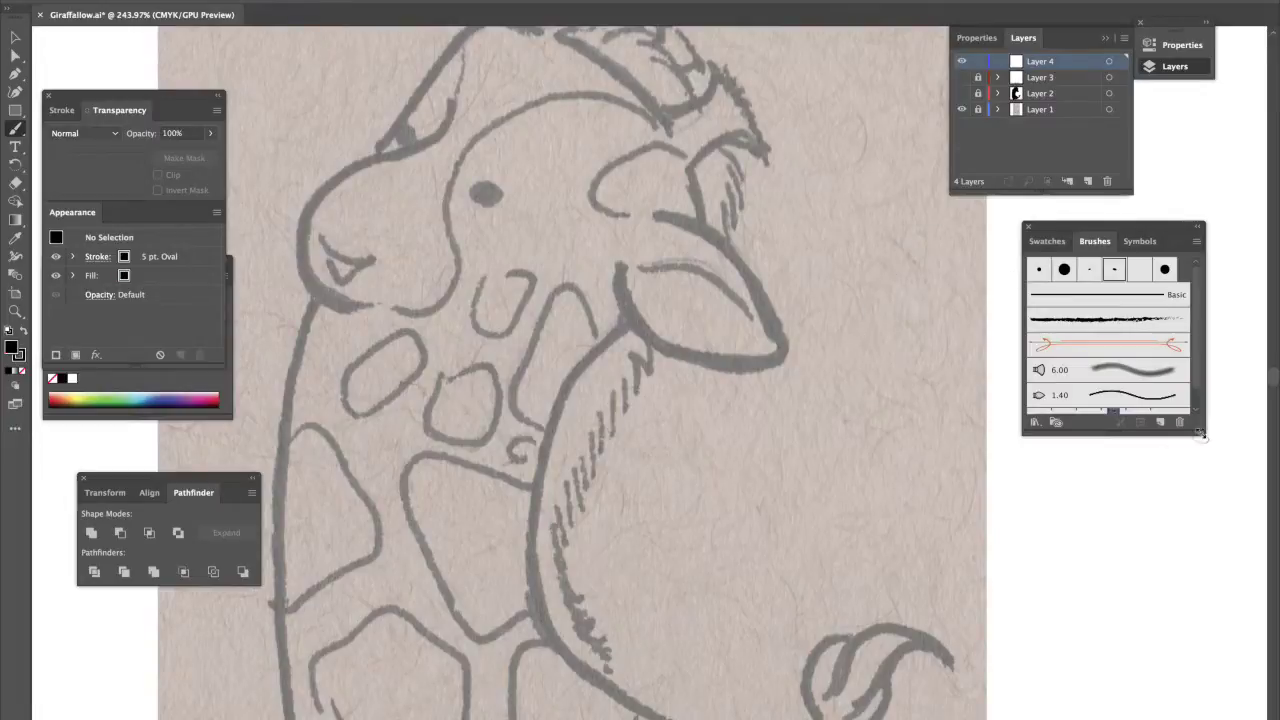
- Create a calligraphic brush with 11° angle, 80% roundness and pressure-sensitive size
{"action": "left_click", "coordinate": [1160, 554]}
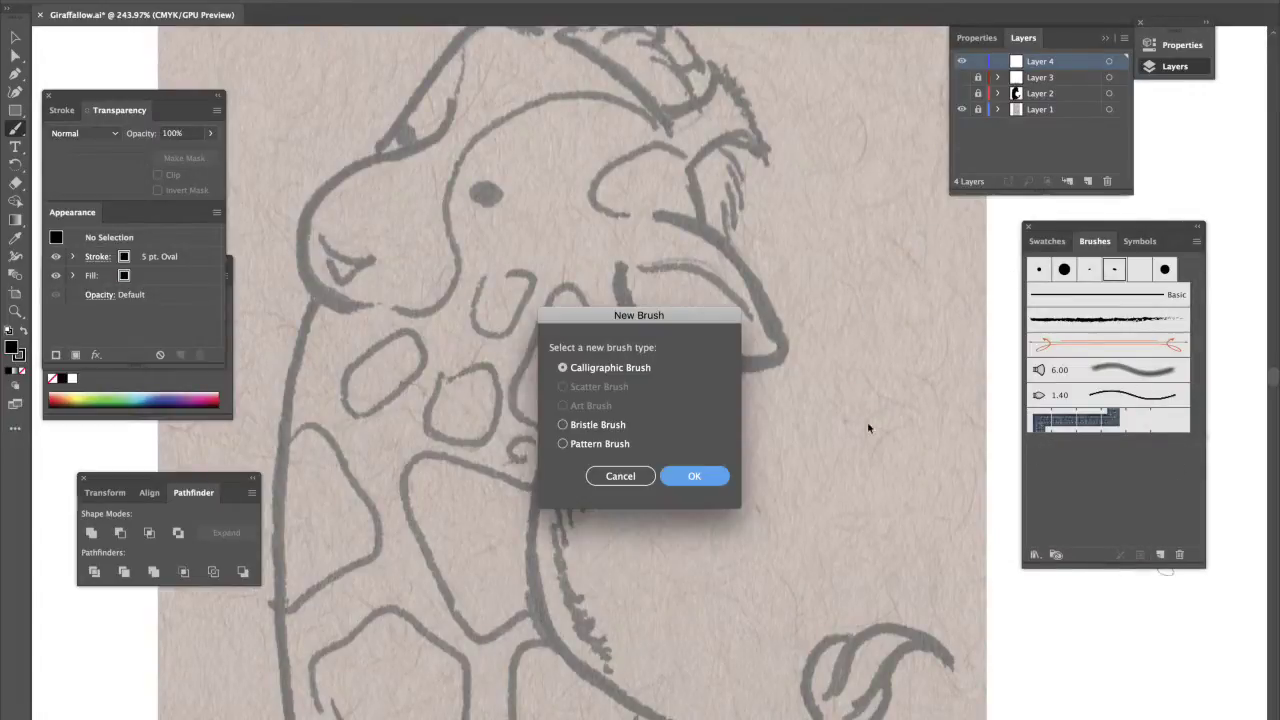
{"action": "left_click", "coordinate": [694, 476]}
{"action": "left_click_drag", "start_coordinate": [535, 394], "coordinate": [556, 427]}
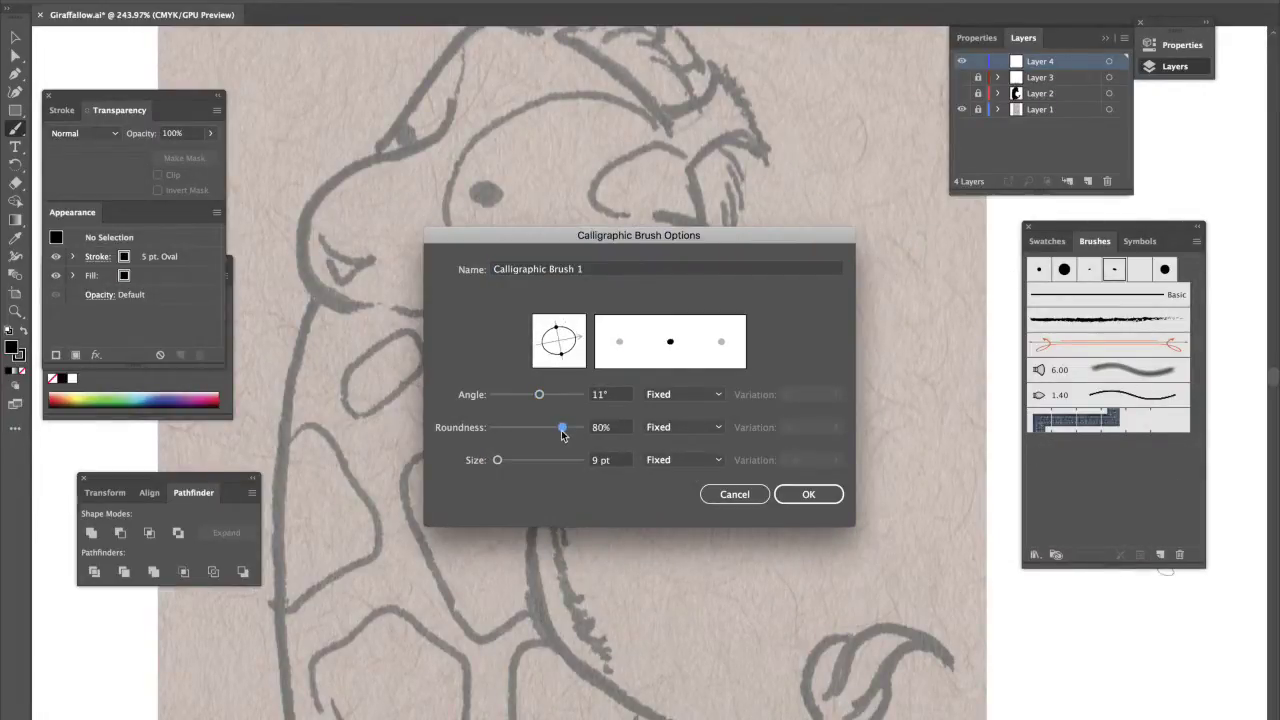
{"action": "left_click", "coordinate": [683, 460]}
{"action": "left_click", "coordinate": [700, 518]}
{"action": "left_click_drag", "start_coordinate": [836, 460], "coordinate": [832, 480]}
{"action": "left_click", "coordinate": [828, 498]}
{"action": "mouse_move", "coordinate": [842, 318]}
{"action": "left_mouse_down"}
{"action": "mouse_move", "coordinate": [794, 400]}
{"action": "mouse_move", "coordinate": [786, 468]}
{"action": "left_mouse_up"}
{"action": "key", "text": "ctrl+z"}
- Ink the face curve, the ear hook and the spot outlines on the upper neck
{"action": "left_click_drag", "start_coordinate": [692, 265], "coordinate": [750, 325]}
{"action": "left_click_drag", "start_coordinate": [657, 144], "coordinate": [638, 215]}
{"action": "left_click_drag", "start_coordinate": [598, 335], "coordinate": [527, 464]}
{"action": "left_click_drag", "start_coordinate": [450, 374], "coordinate": [503, 362]}
{"action": "left_click_drag", "start_coordinate": [488, 272], "coordinate": [536, 268]}
{"action": "left_click_drag", "start_coordinate": [358, 388], "coordinate": [418, 380]}
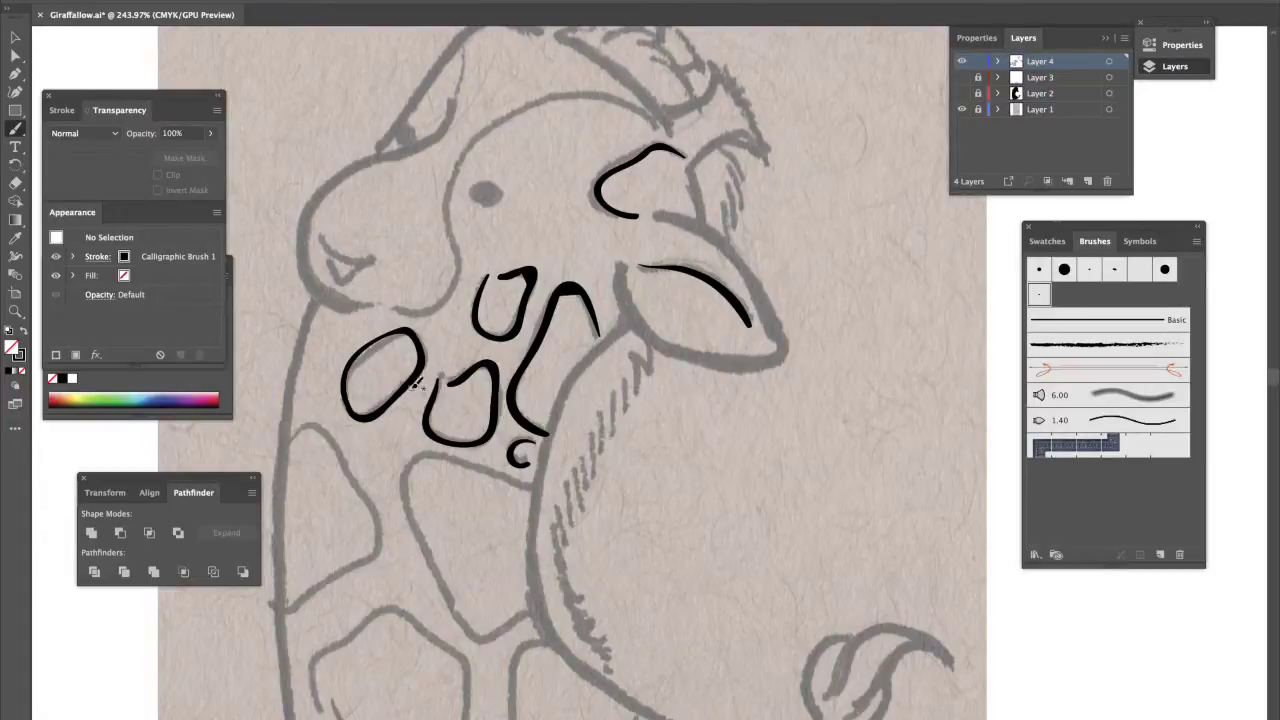
- Outline the giraffe's spots down the lower neck and body
{"action": "scroll", "coordinate": [370, 257], "scroll_direction": "down", "scroll_amount": 5}
{"action": "scroll", "coordinate": [370, 257], "scroll_direction": "left", "scroll_amount": 2}
{"action": "mouse_move", "coordinate": [358, 268]}
{"action": "left_mouse_down"}
{"action": "mouse_move", "coordinate": [443, 329]}
{"action": "mouse_move", "coordinate": [393, 418]}
{"action": "mouse_move", "coordinate": [350, 435]}
{"action": "left_mouse_up"}
{"action": "left_click_drag", "start_coordinate": [600, 318], "coordinate": [604, 428]}
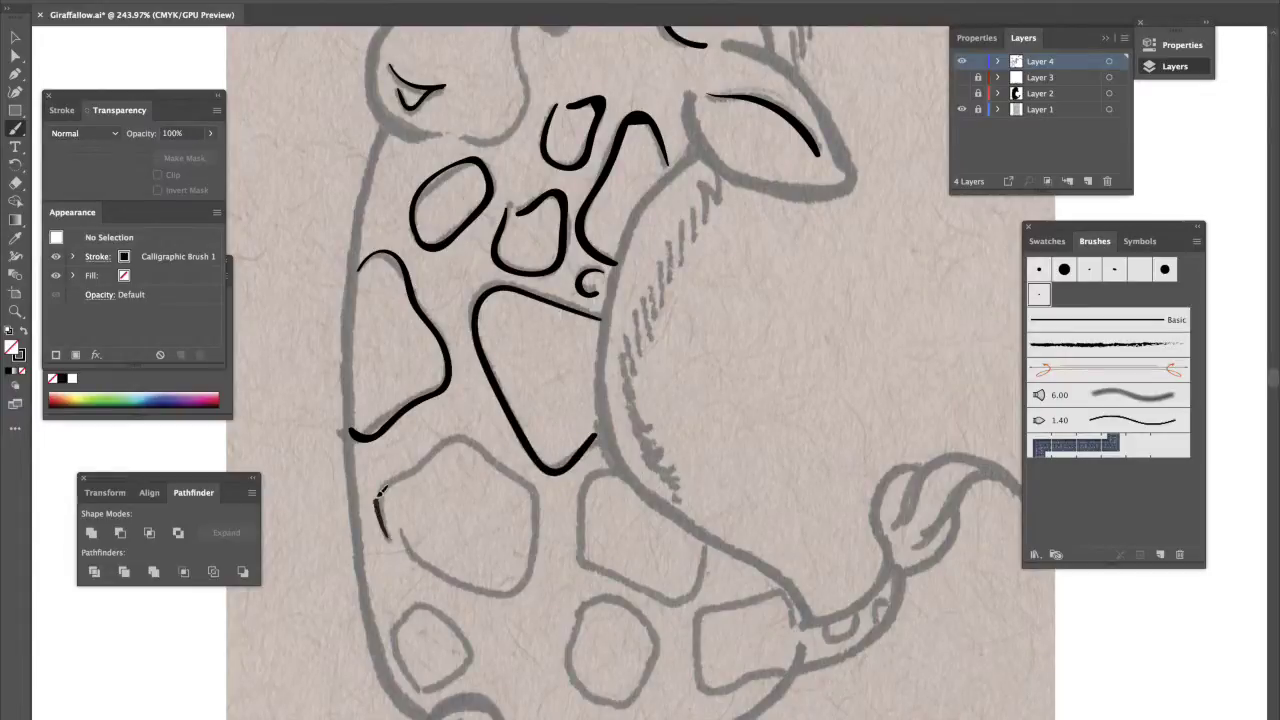
{"action": "left_click_drag", "start_coordinate": [380, 505], "coordinate": [392, 530]}
{"action": "left_click_drag", "start_coordinate": [604, 466], "coordinate": [708, 545]}
{"action": "left_click_drag", "start_coordinate": [585, 600], "coordinate": [590, 592]}
{"action": "mouse_move", "coordinate": [426, 686]}
{"action": "left_mouse_down"}
{"action": "mouse_move", "coordinate": [395, 625]}
{"action": "mouse_move", "coordinate": [470, 672]}
{"action": "left_mouse_up"}
{"action": "mouse_move", "coordinate": [795, 625]}
{"action": "left_mouse_down"}
{"action": "mouse_move", "coordinate": [698, 625]}
{"action": "mouse_move", "coordinate": [770, 677]}
{"action": "left_mouse_up"}
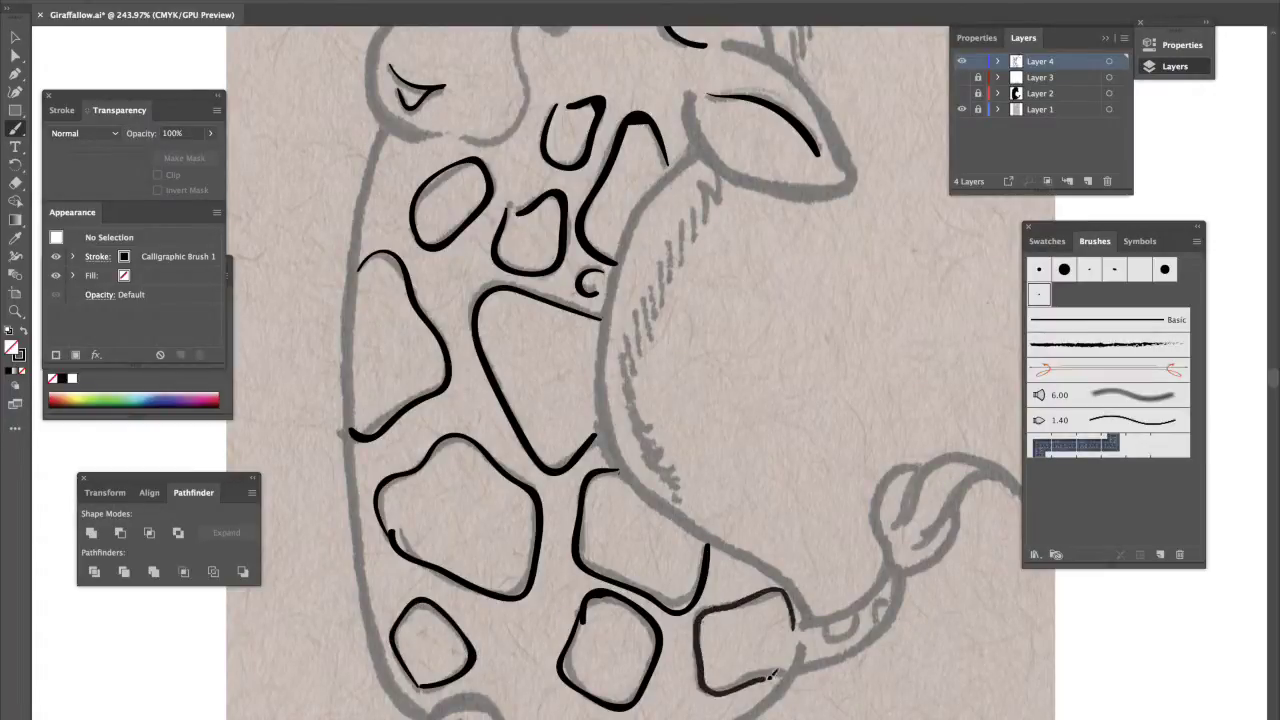
- Trace the contour up the neck and head, then dot the eyes with a round brush
{"action": "left_click_drag", "start_coordinate": [746, 247], "coordinate": [788, 547]}
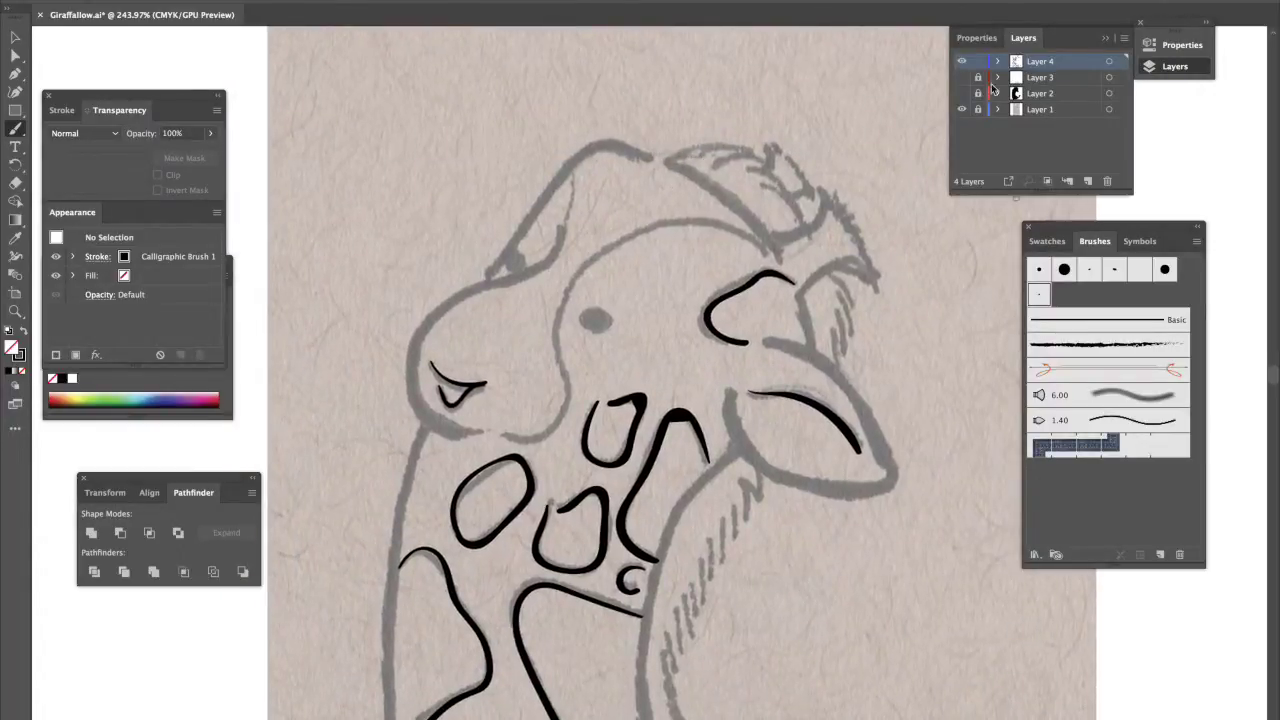
{"action": "mouse_move", "coordinate": [512, 432]}
{"action": "left_mouse_down"}
{"action": "mouse_move", "coordinate": [560, 335]}
{"action": "mouse_move", "coordinate": [692, 220]}
{"action": "mouse_move", "coordinate": [745, 255]}
{"action": "left_mouse_up"}
{"action": "left_click_drag", "start_coordinate": [962, 77], "coordinate": [963, 93]}
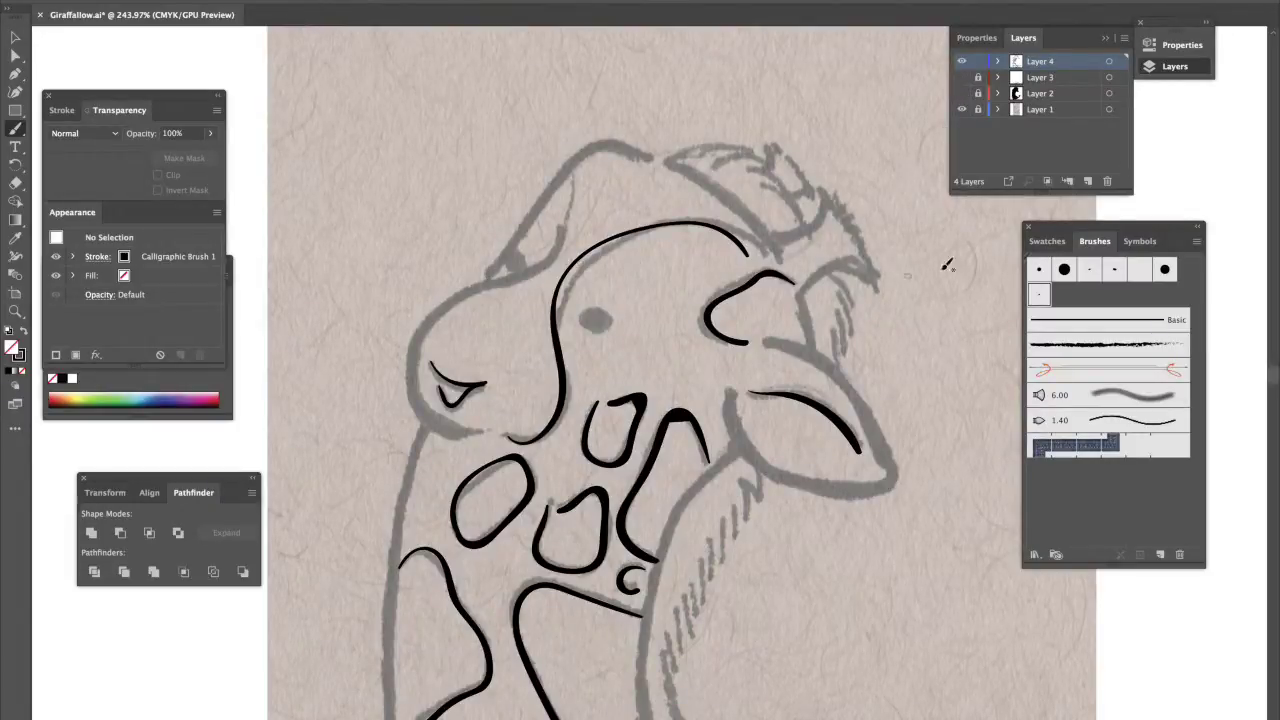
{"action": "left_click", "coordinate": [1064, 269]}
{"action": "left_click", "coordinate": [596, 318]}
{"action": "key", "text": "ctrl+z"}
{"action": "left_click", "coordinate": [1039, 269]}
{"action": "left_click", "coordinate": [596, 318]}
{"action": "left_click", "coordinate": [514, 262]}
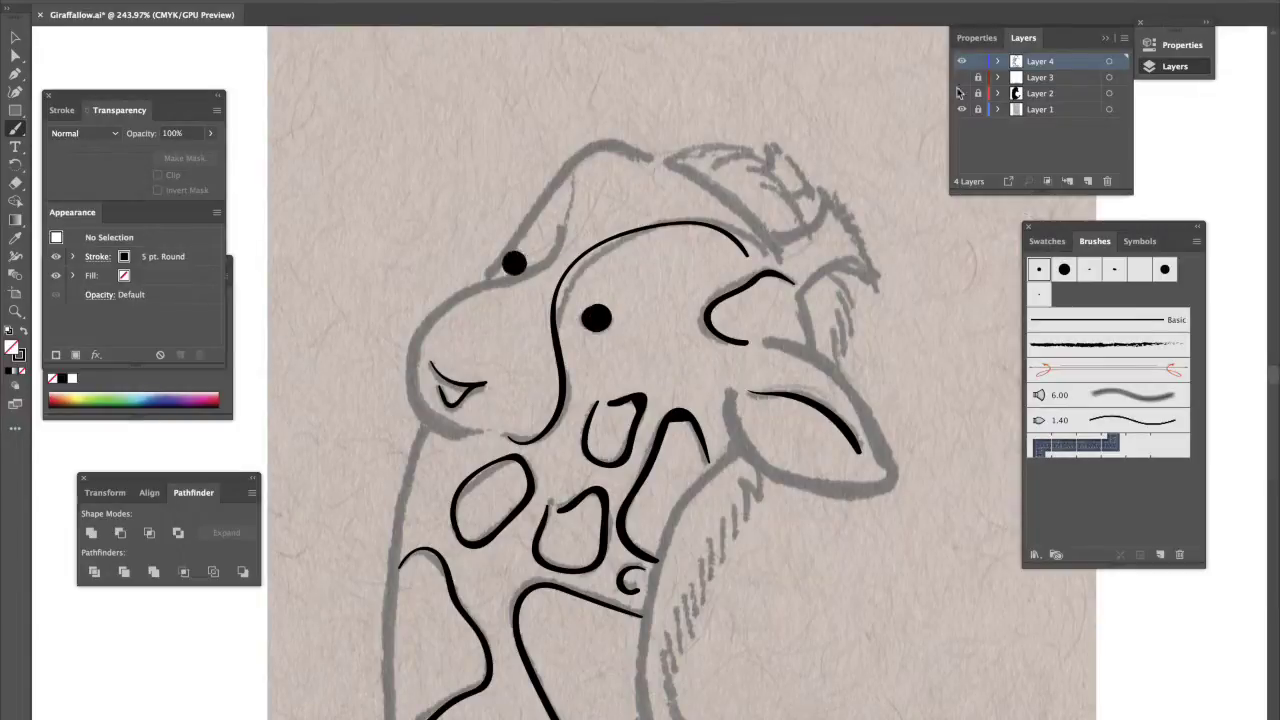
- Show the inked layers again, fit the artboard and hide the paper-texture layer
{"action": "left_click", "coordinate": [962, 93]}
{"action": "key", "text": "ctrl+1"}
{"action": "left_click", "coordinate": [963, 110]}
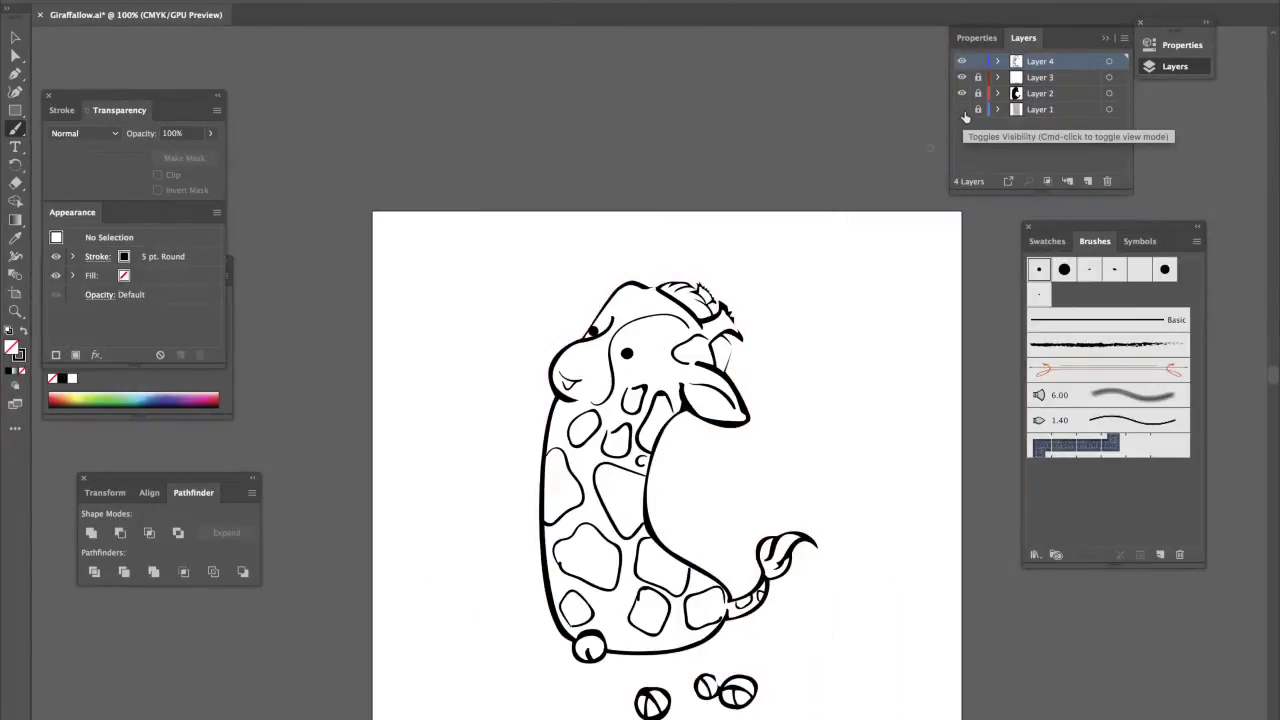
- Zoom in over the sketch and brush hair hatching by the ear and down the neck
{"action": "left_click", "coordinate": [962, 78]}
{"action": "key", "text": "ctrl+plus"}
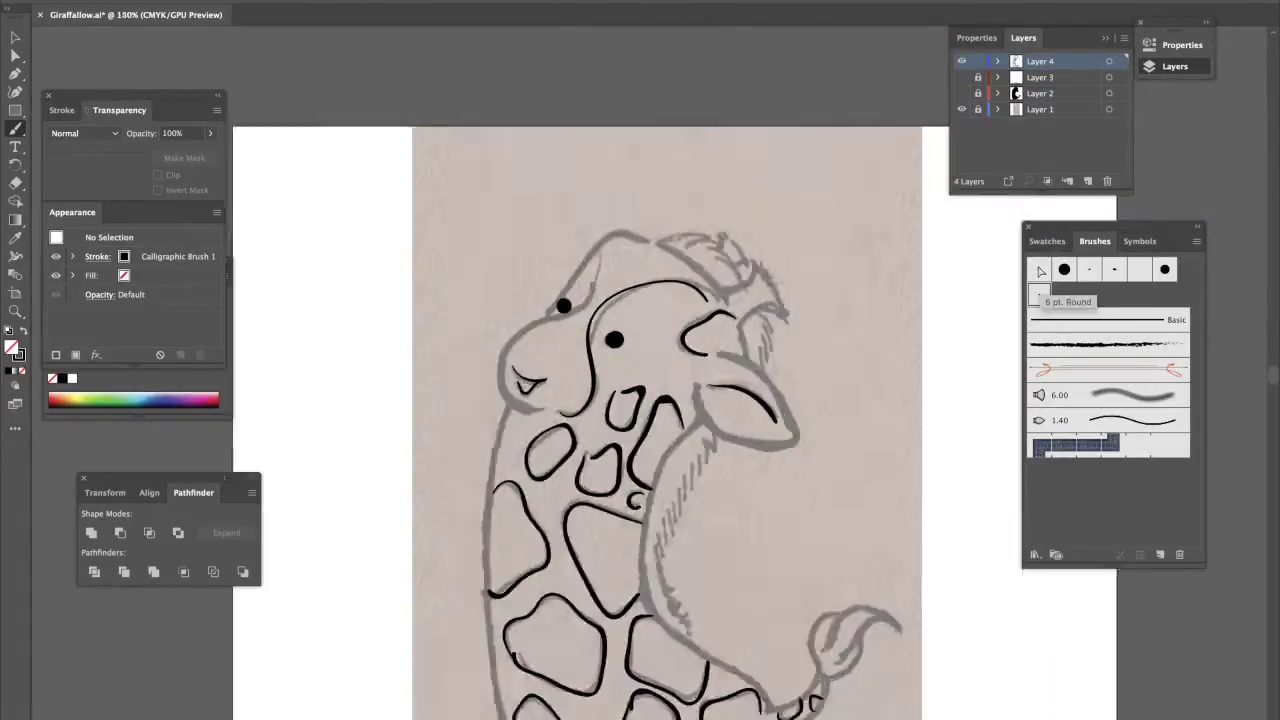
{"action": "key", "text": "ctrl+plus"}
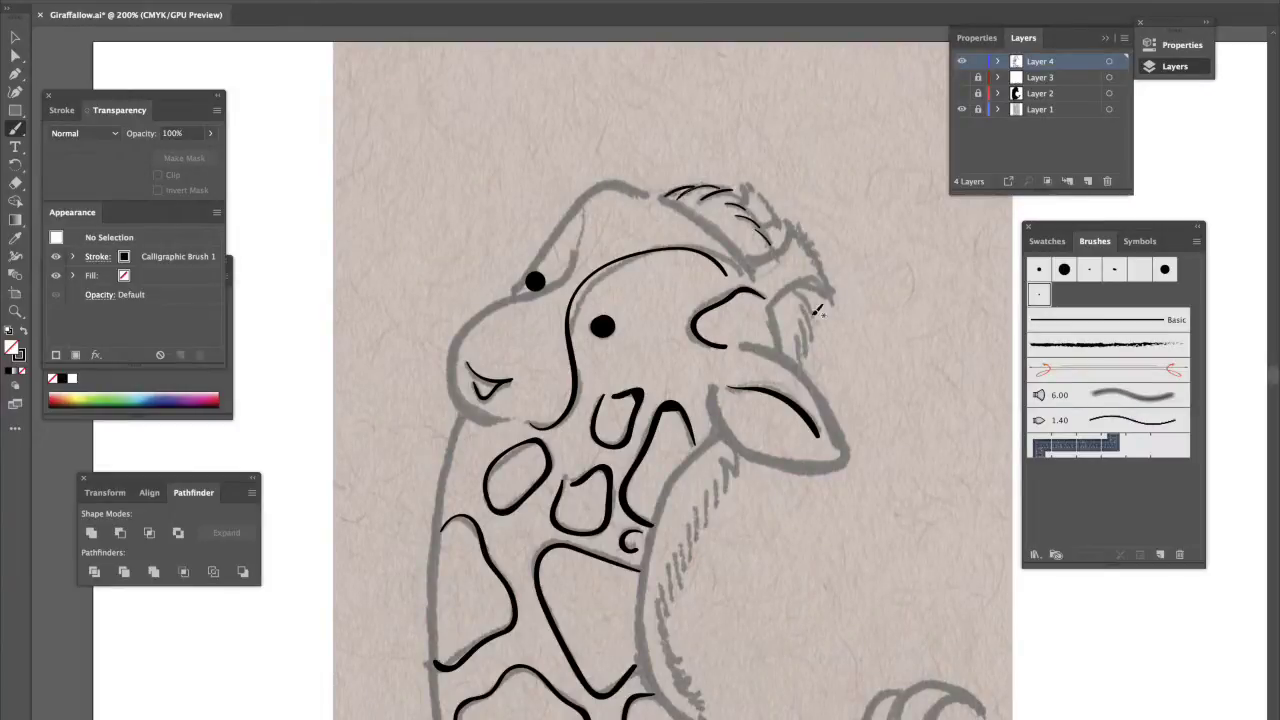
{"action": "left_click_drag", "start_coordinate": [808, 305], "coordinate": [800, 358]}
{"action": "mouse_move", "coordinate": [748, 444]}
{"action": "left_mouse_down"}
{"action": "mouse_move", "coordinate": [675, 610]}
{"action": "mouse_move", "coordinate": [662, 462]}
{"action": "left_mouse_up"}
{"action": "left_click_drag", "start_coordinate": [675, 517], "coordinate": [690, 550]}
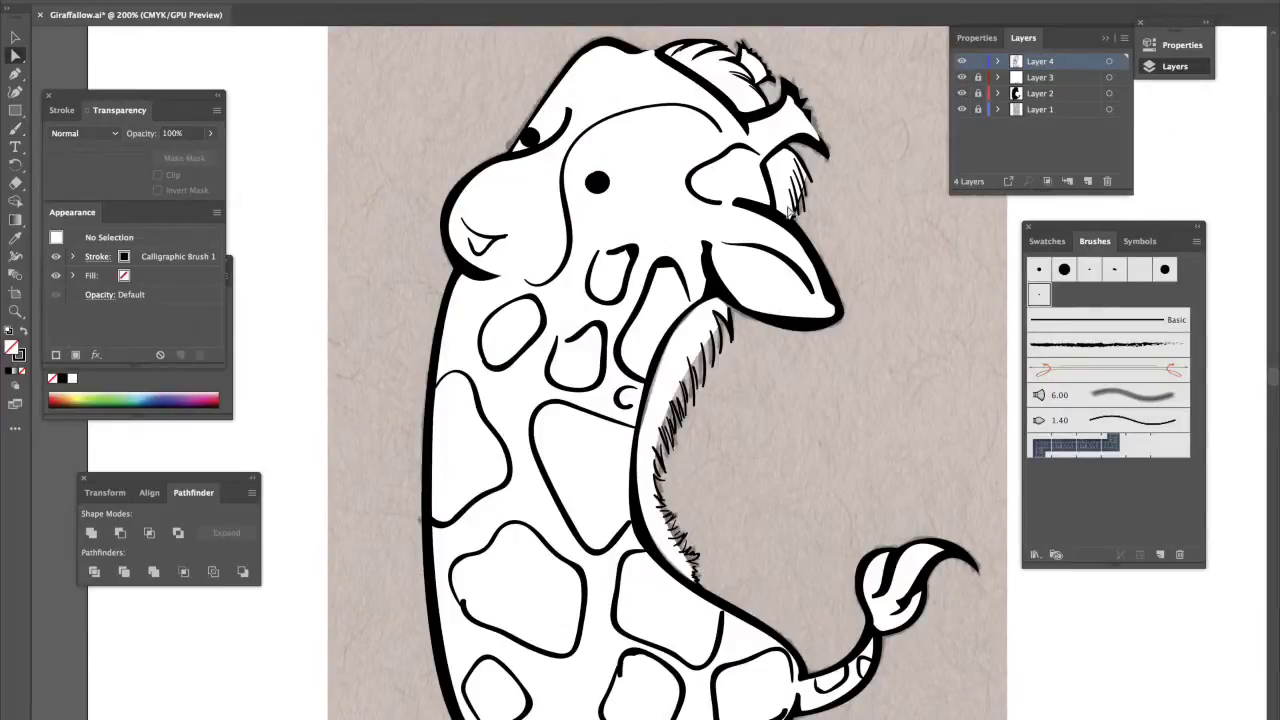
{"action": "left_click", "coordinate": [978, 93]}
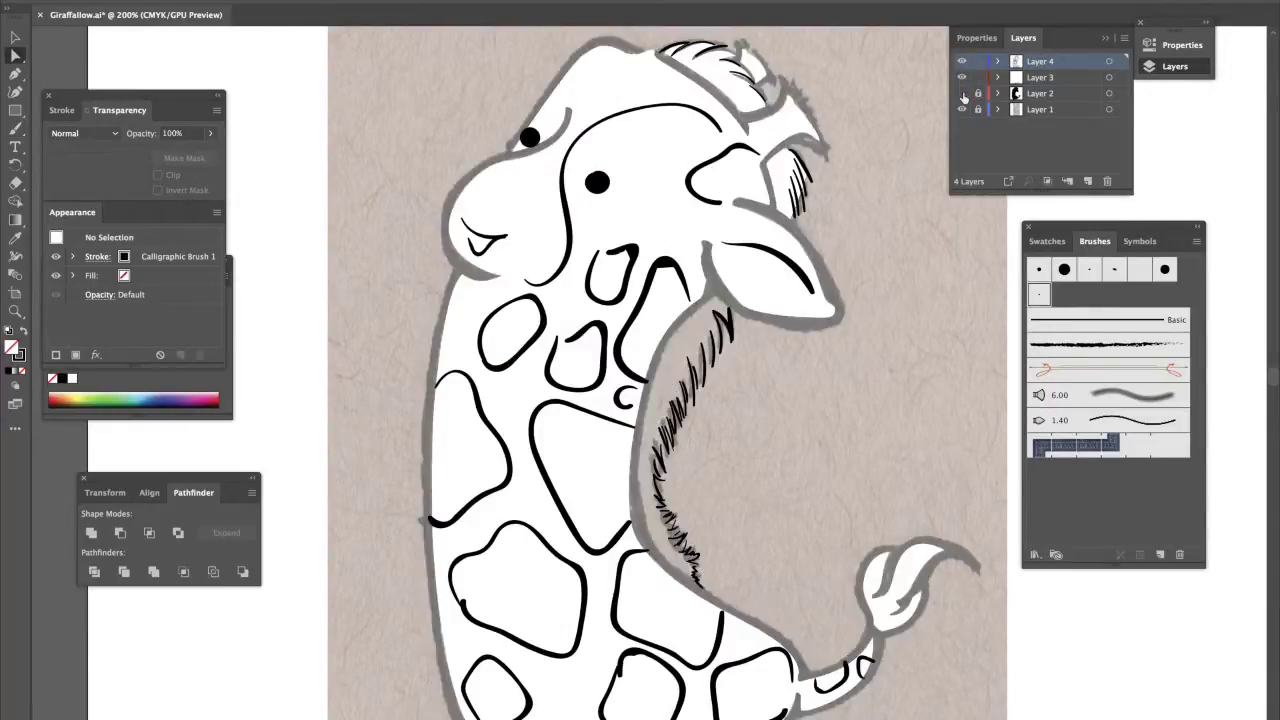
- Unlock the outline layer and adjust an anchor on the neck outline
{"action": "left_click", "coordinate": [705, 333]}
{"action": "left_click", "coordinate": [978, 61]}
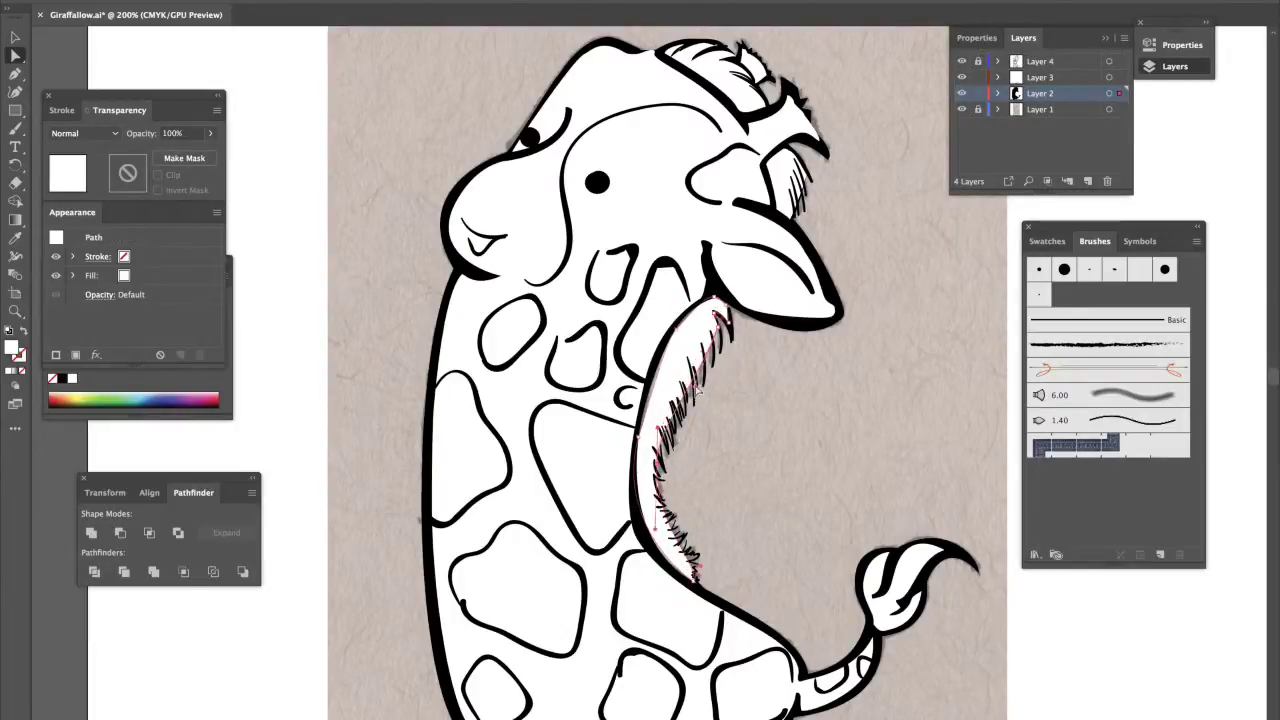
{"action": "left_click", "coordinate": [645, 402]}
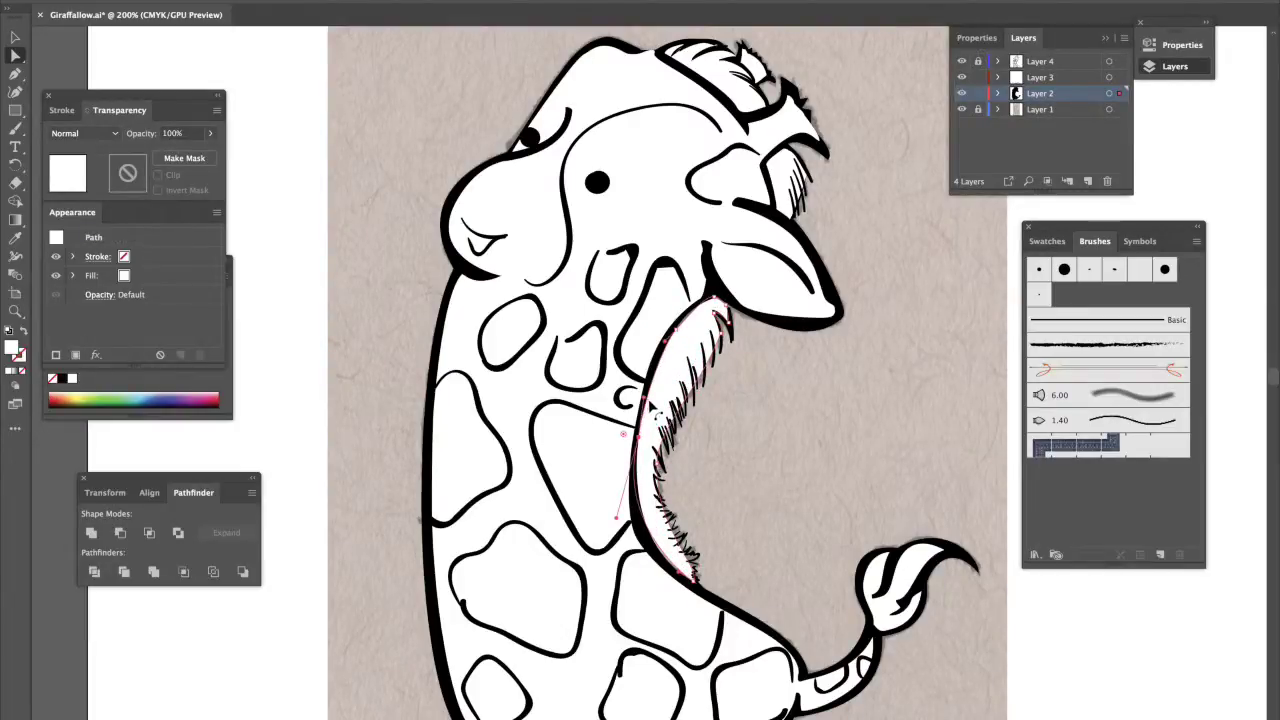
{"action": "left_click", "coordinate": [742, 472]}
- Select hatching strokes near the snout, then select the head outline path
{"action": "left_click_drag", "start_coordinate": [767, 354], "coordinate": [725, 535]}
{"action": "left_click", "coordinate": [745, 352]}
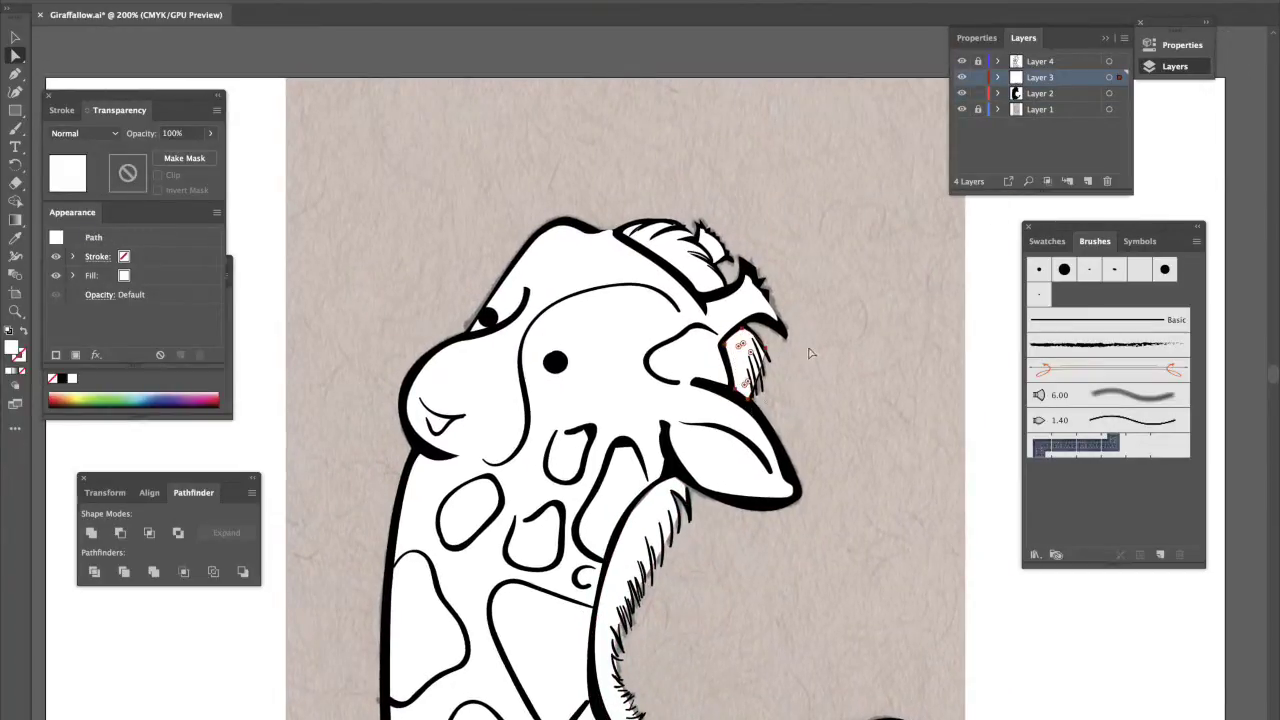
{"action": "left_click", "coordinate": [791, 350]}
{"action": "left_click", "coordinate": [771, 372]}
{"action": "left_click", "coordinate": [737, 263]}
{"action": "scroll", "coordinate": [735, 229], "scroll_direction": "up", "scroll_amount": 3}
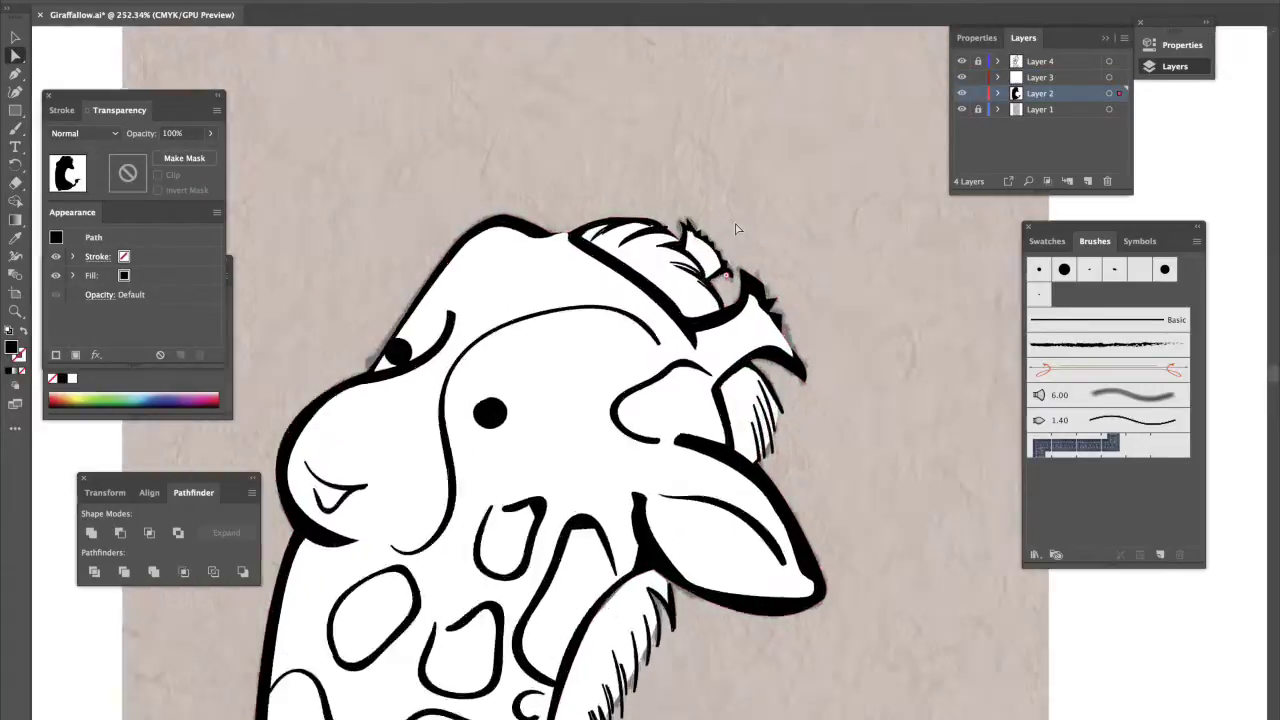
- Delete the spiky anchor points along the top of the head outline with the Pen tool
{"action": "scroll", "coordinate": [735, 229], "scroll_direction": "up", "scroll_amount": 3}
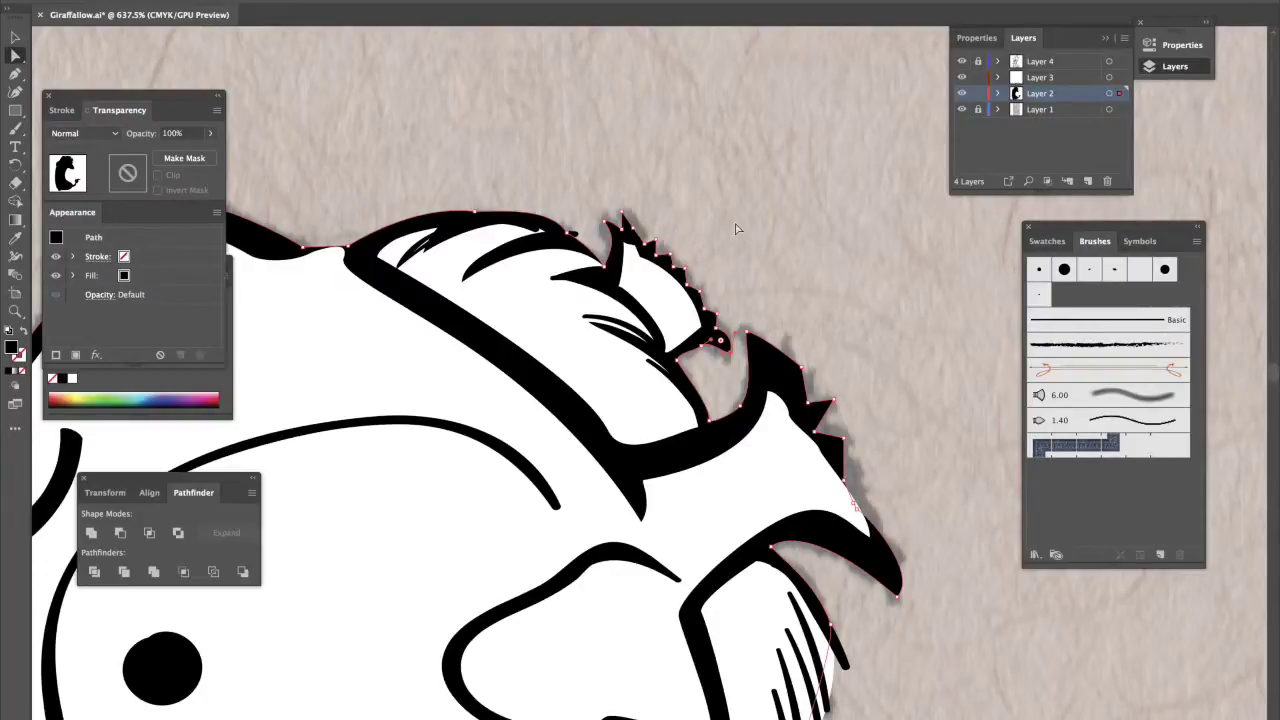
{"action": "key", "text": "p"}
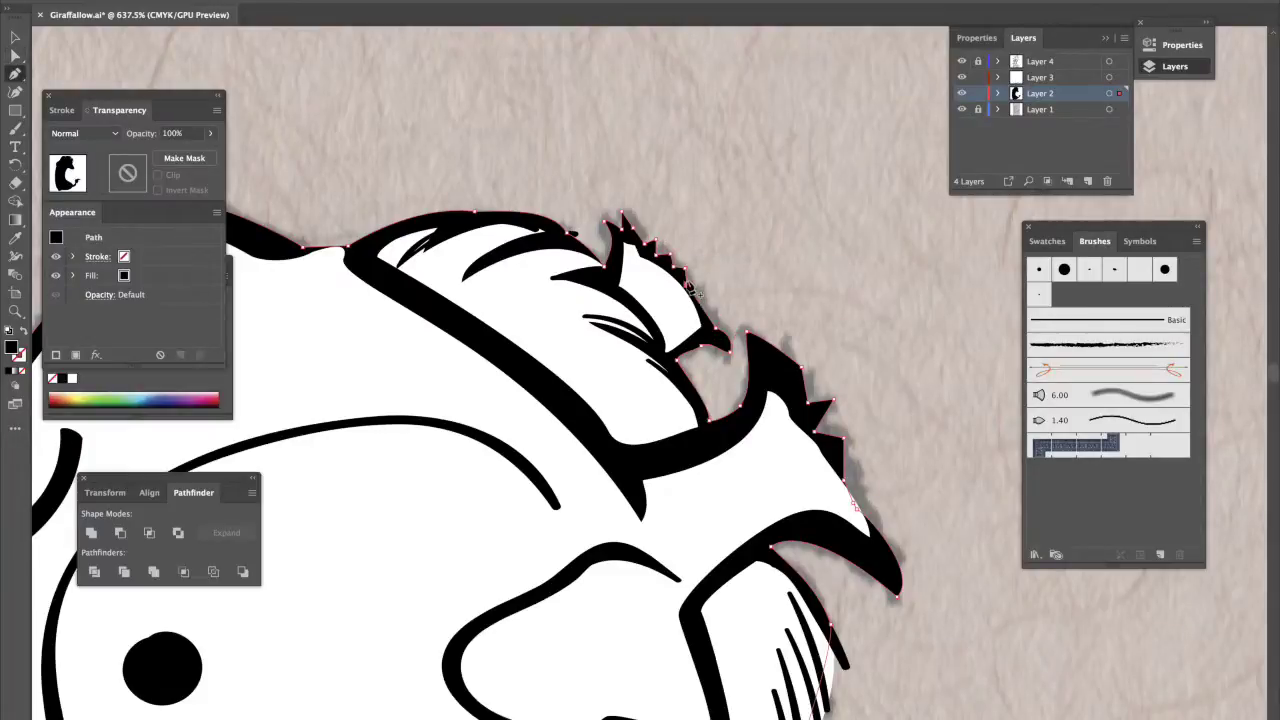
{"action": "left_click", "coordinate": [627, 232]}
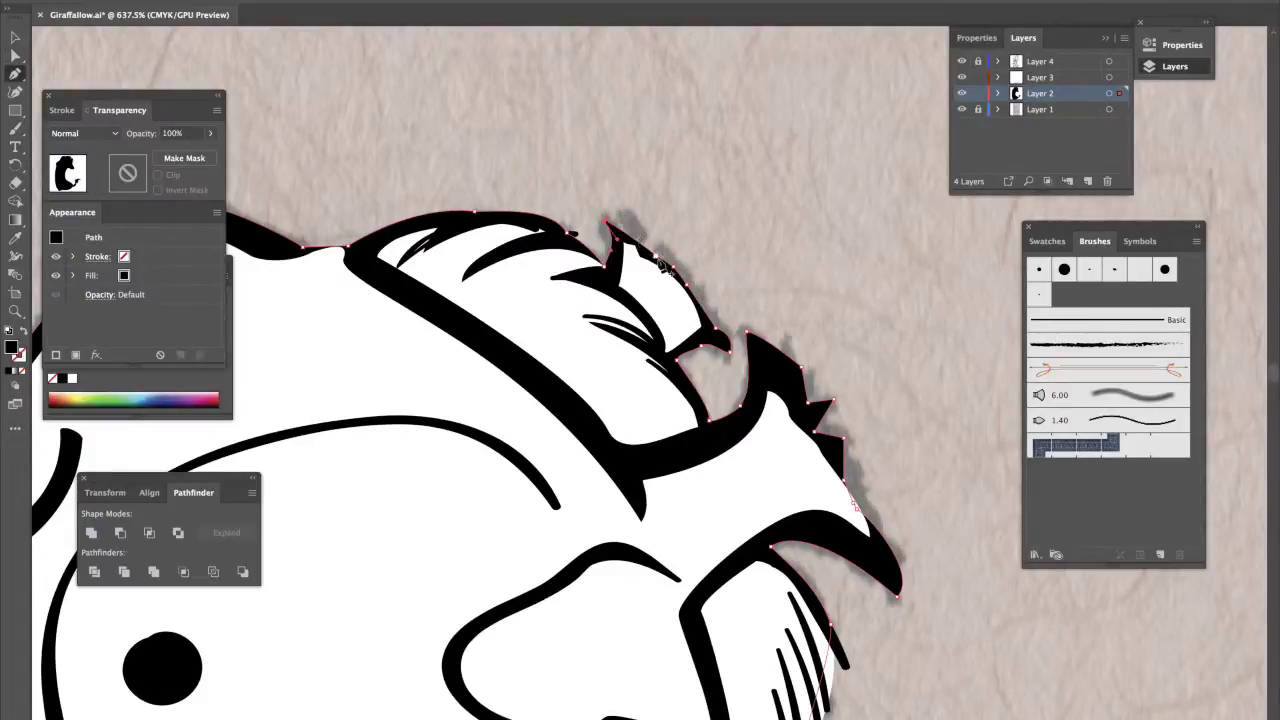
{"action": "left_click", "coordinate": [680, 285]}
{"action": "left_click", "coordinate": [803, 372]}
{"action": "left_click", "coordinate": [838, 440]}
{"action": "scroll", "coordinate": [729, 263], "scroll_direction": "down", "scroll_amount": 3}
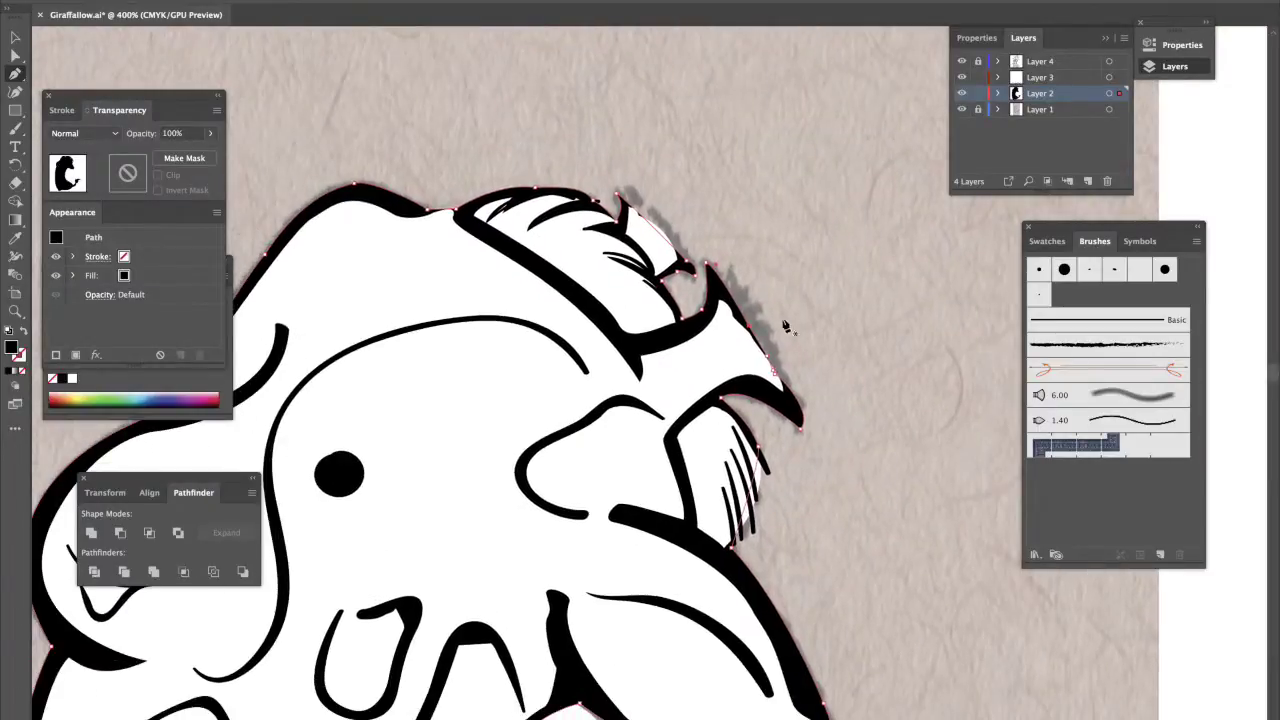
{"action": "left_click", "coordinate": [752, 335]}
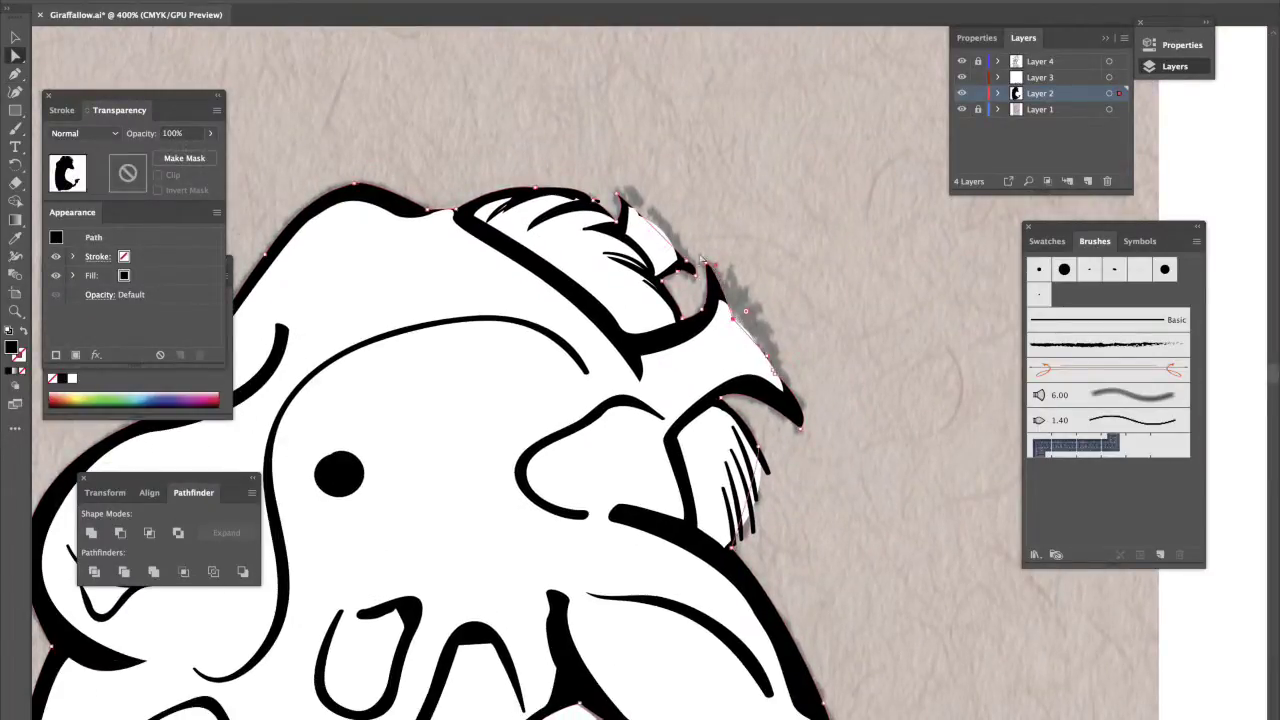
- Unlock Layer 4 and paint short black hair strokes along the back of the head
{"action": "left_click", "coordinate": [996, 66]}
{"action": "key", "text": "b"}
{"action": "key", "text": "shift+x"}
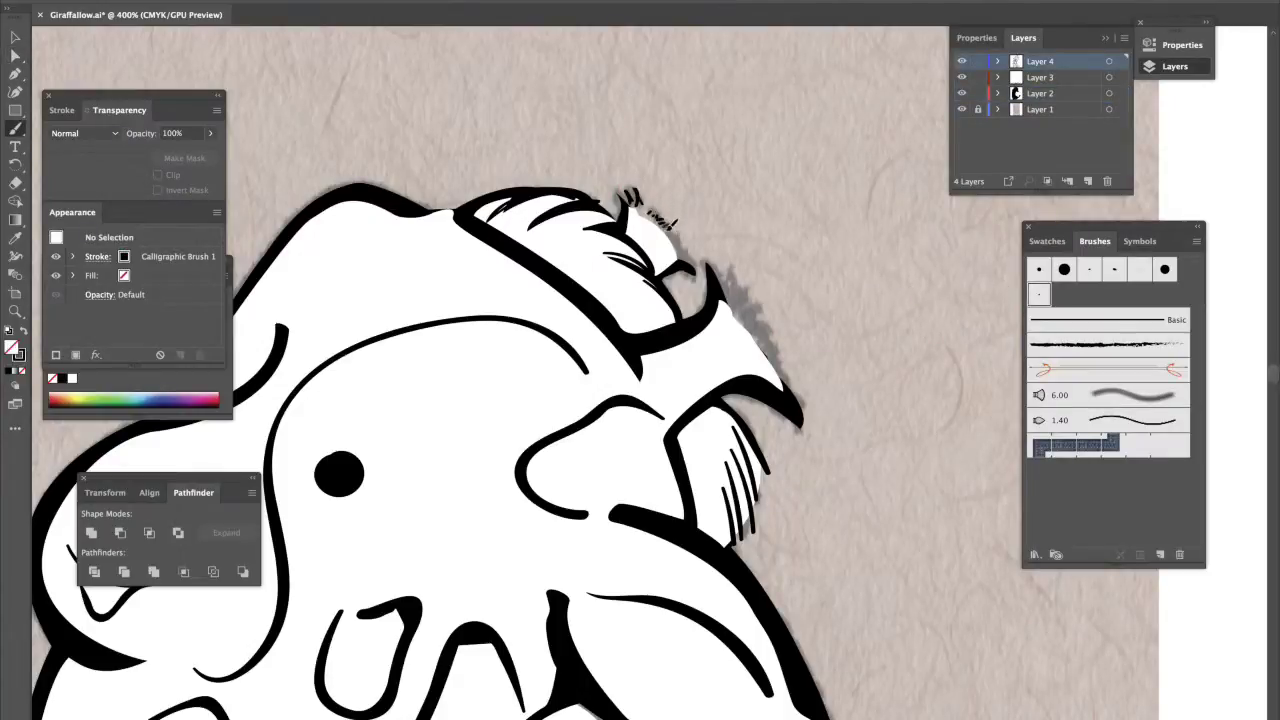
{"action": "mouse_move", "coordinate": [722, 262]}
{"action": "left_mouse_down"}
{"action": "mouse_move", "coordinate": [740, 300]}
{"action": "mouse_move", "coordinate": [780, 330]}
{"action": "mouse_move", "coordinate": [800, 398]}
{"action": "left_mouse_up"}
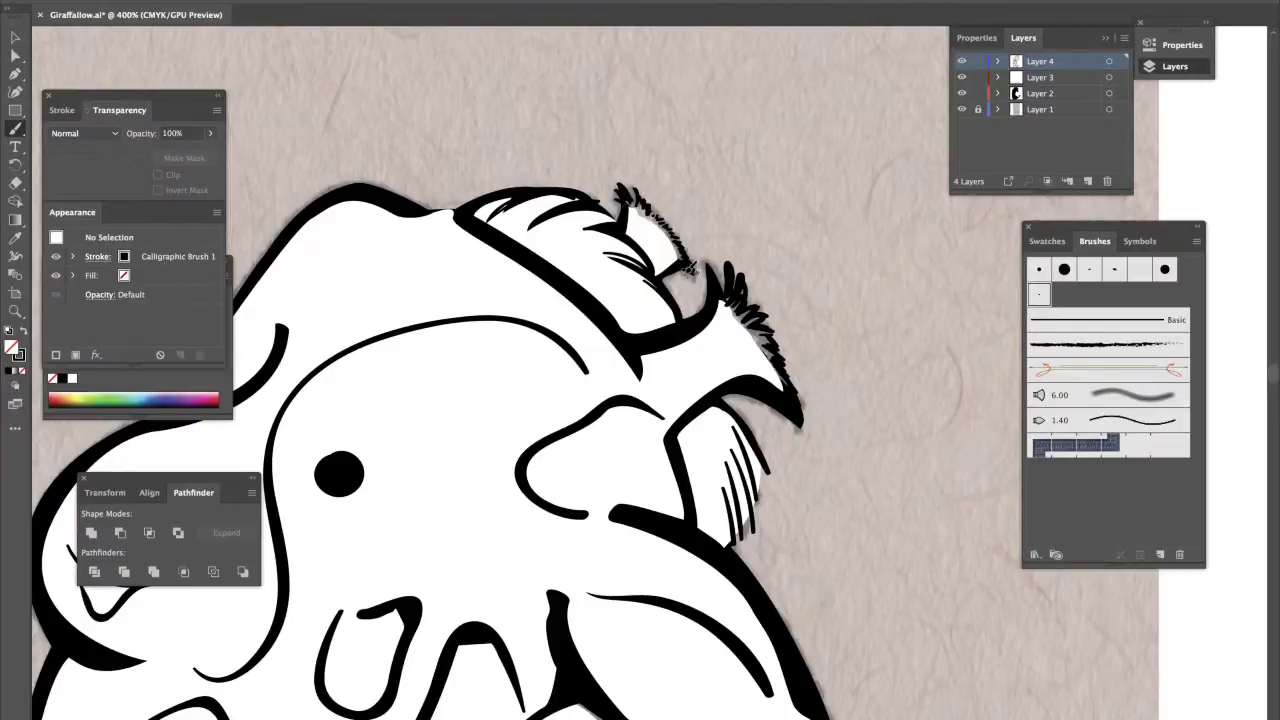
- Widen the top of the white hair-tuft shape with Direct Selection
{"action": "key", "text": "a"}
{"action": "left_click", "coordinate": [662, 234]}
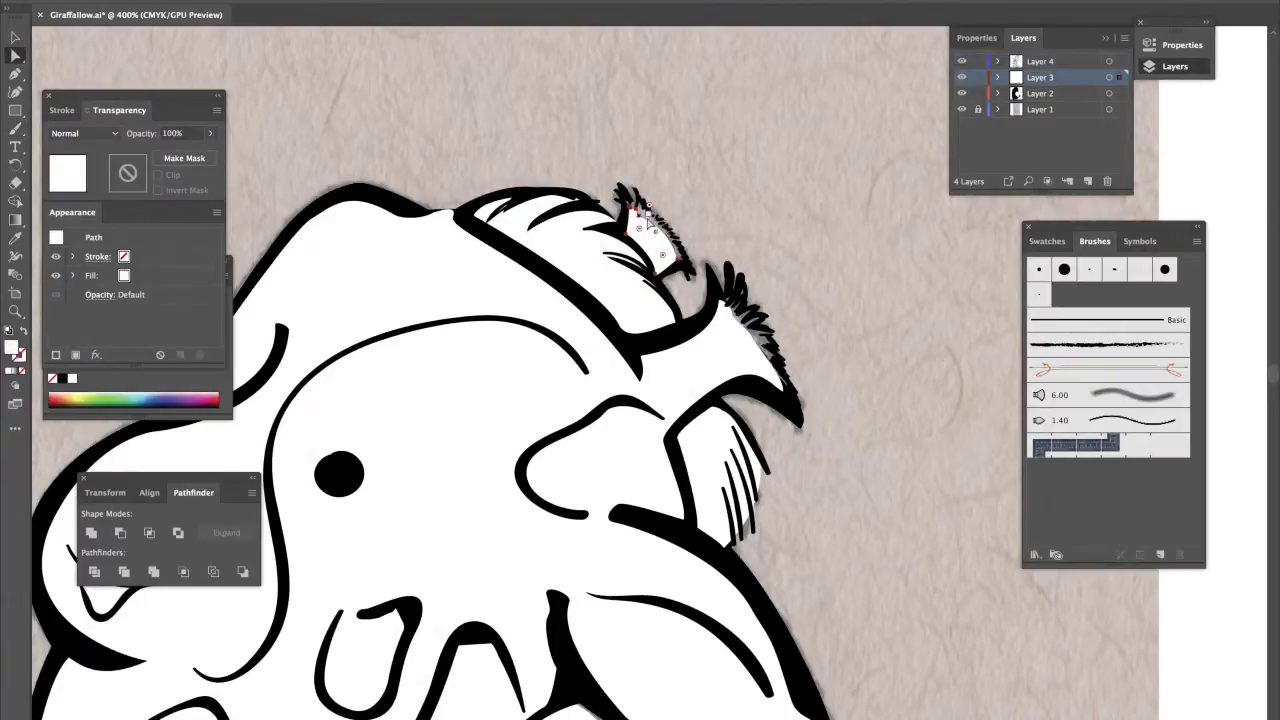
{"action": "left_click_drag", "start_coordinate": [640, 205], "coordinate": [637, 212]}
{"action": "key", "text": "ctrl+shift+a"}
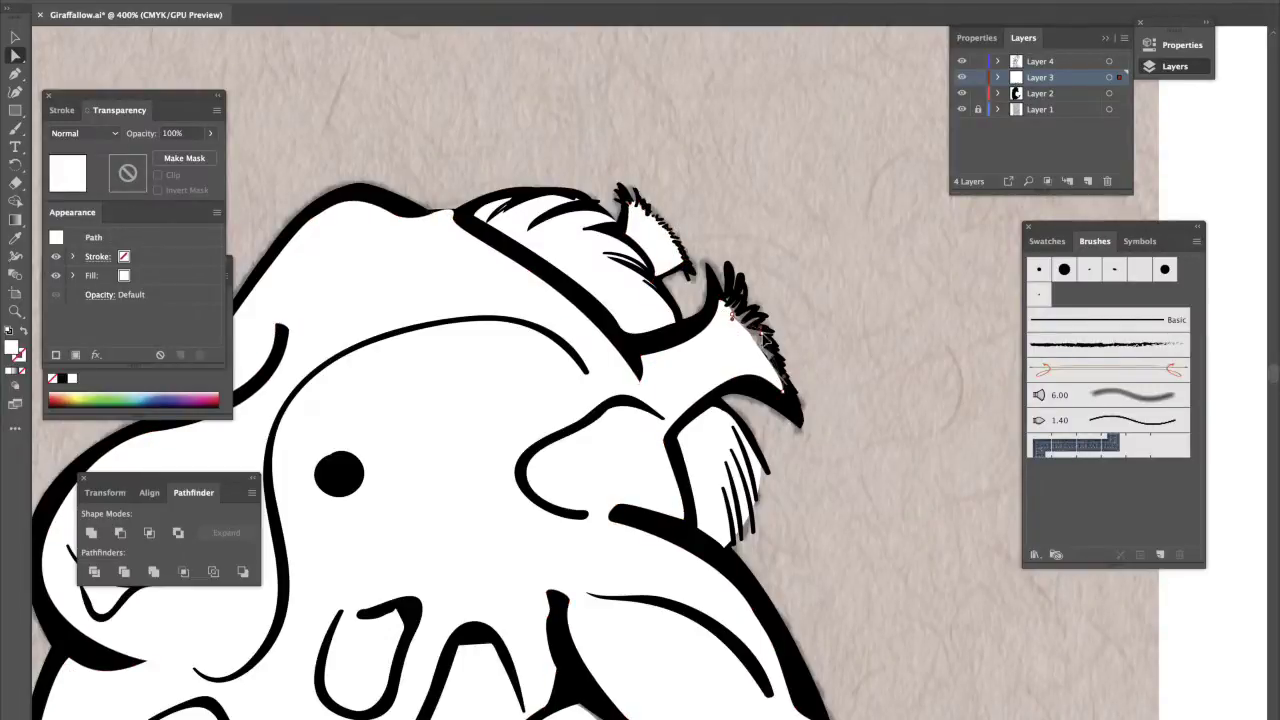
{"action": "left_click", "coordinate": [816, 308]}
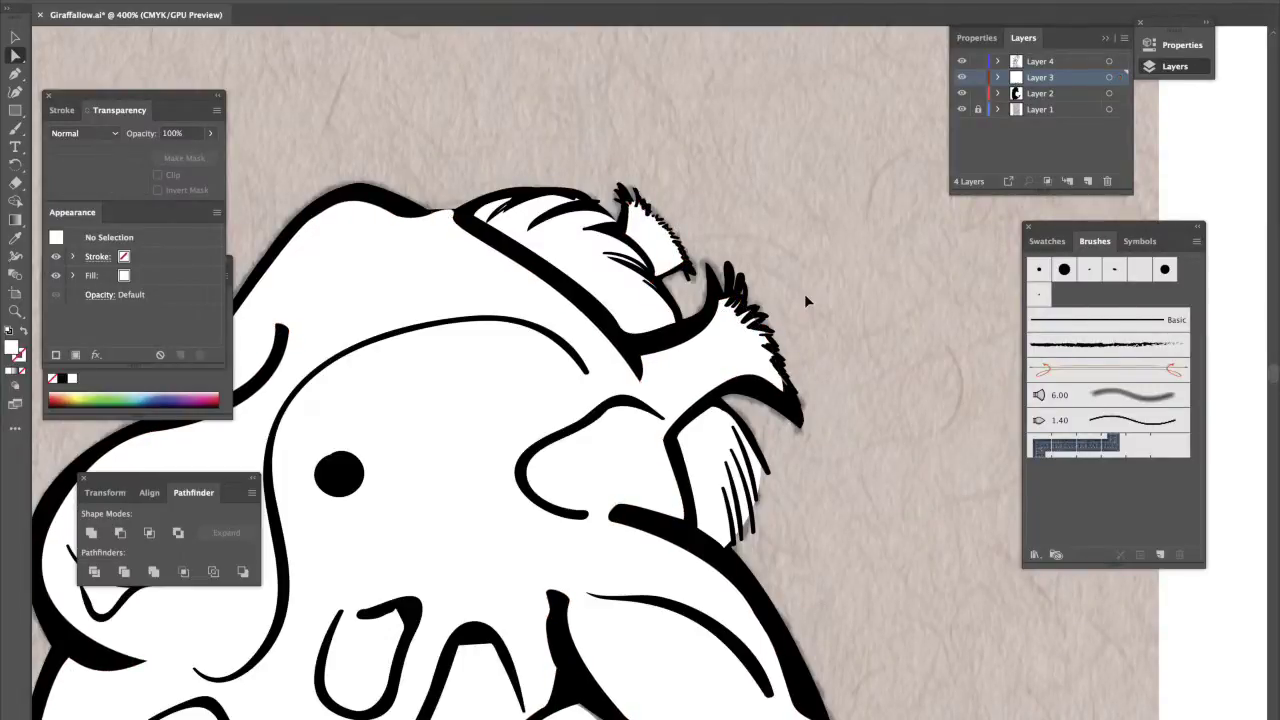
- Hide the paper texture, close the Giraffallow document, quit Illustrator and launch Photoshop
{"action": "key", "text": "ctrl+0"}
{"action": "left_click", "coordinate": [962, 109]}
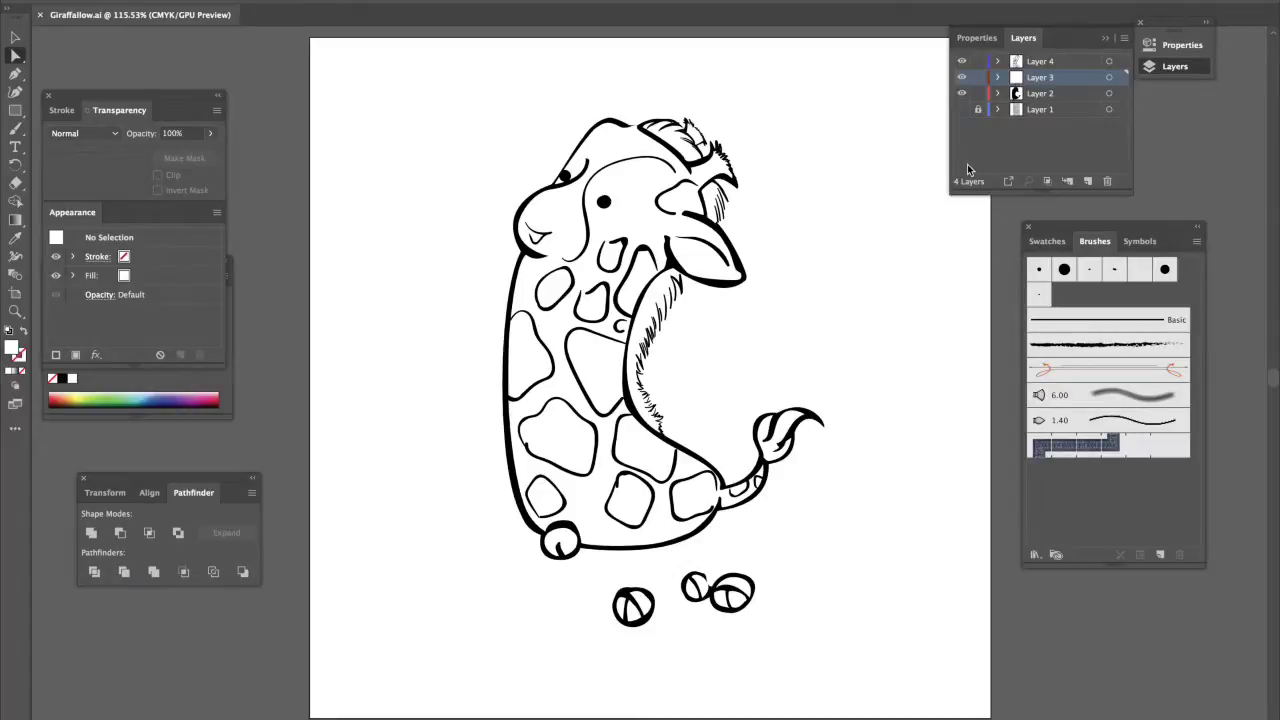
{"action": "key", "text": "ctrl+w"}
{"action": "key", "text": "ctrl+q"}
{"action": "left_click", "coordinate": [394, 712]}
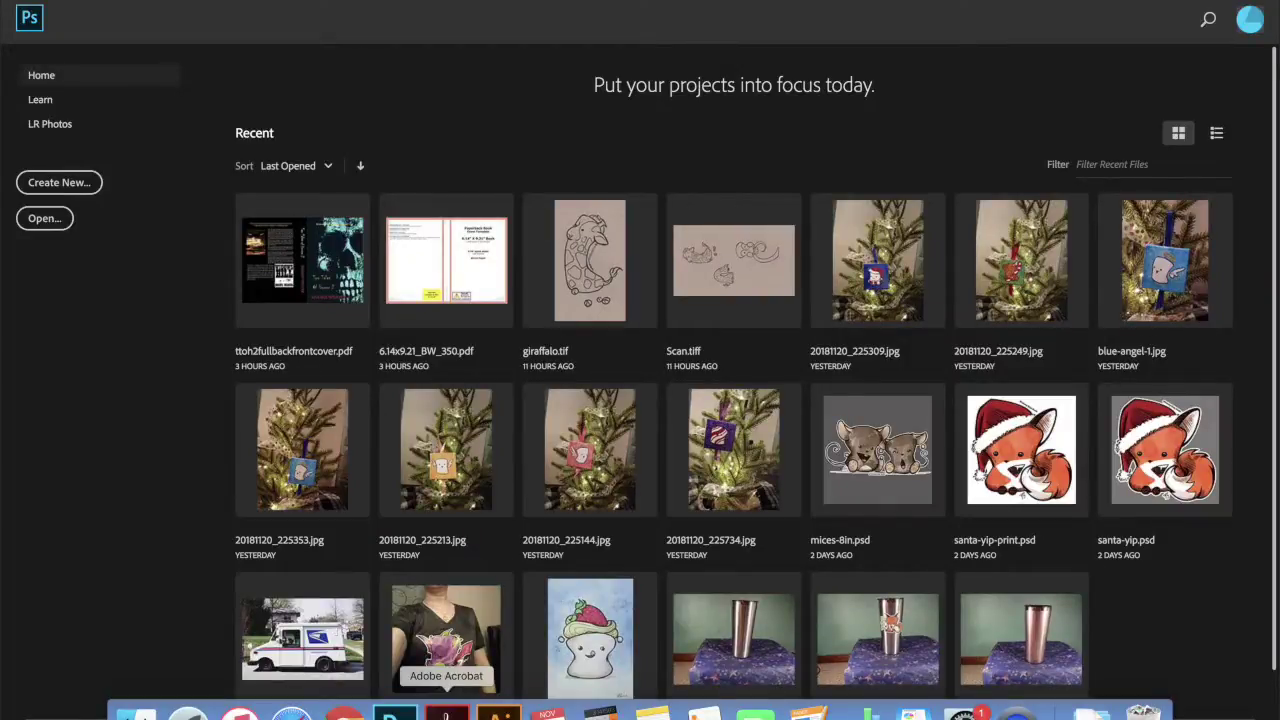
- Create Untitled-1 at 6 × 6 inches, 400 pixels/inch, in CMYK colour mode
{"action": "key", "text": "ctrl+n"}
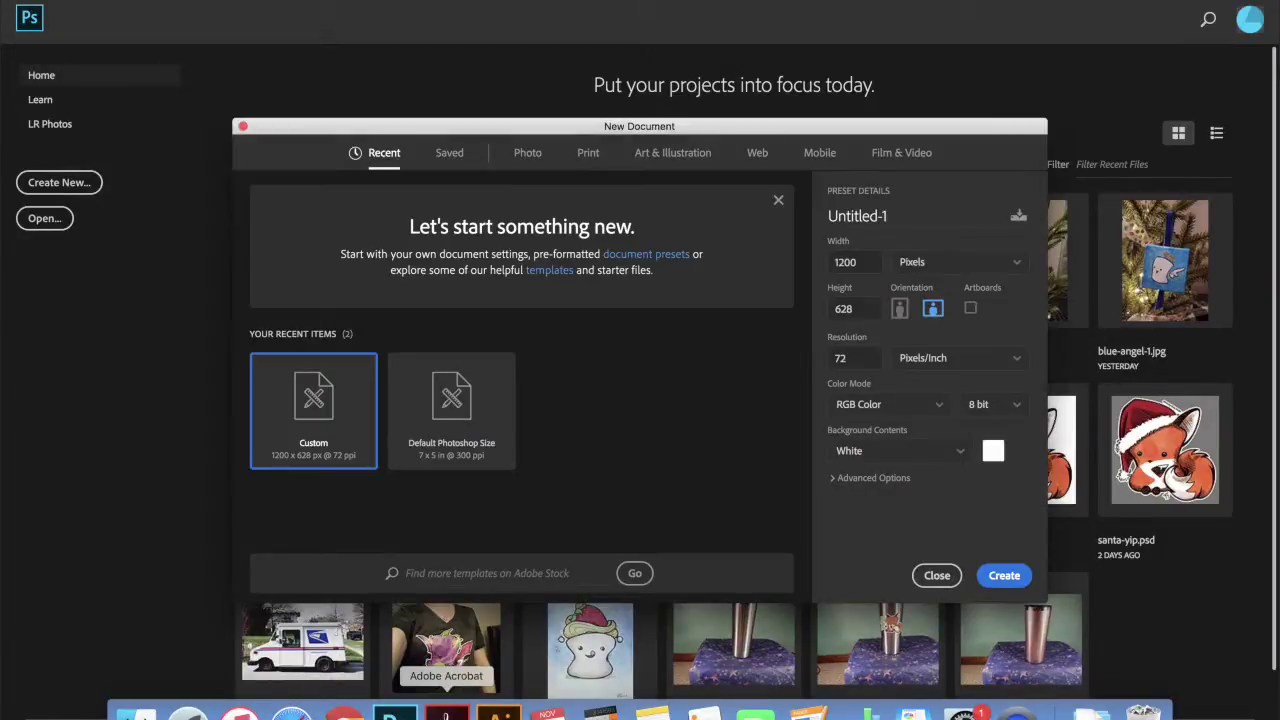
{"action": "type", "text": "400"}
{"action": "left_click", "coordinate": [857, 262]}
{"action": "type", "text": "6"}
{"action": "key", "text": "Tab"}
{"action": "type", "text": "6"}
{"action": "key", "text": "Tab"}
{"action": "left_click", "coordinate": [888, 404]}
{"action": "left_click", "coordinate": [870, 560]}
{"action": "left_click", "coordinate": [1004, 575]}
{"action": "left_click", "coordinate": [148, 0]}
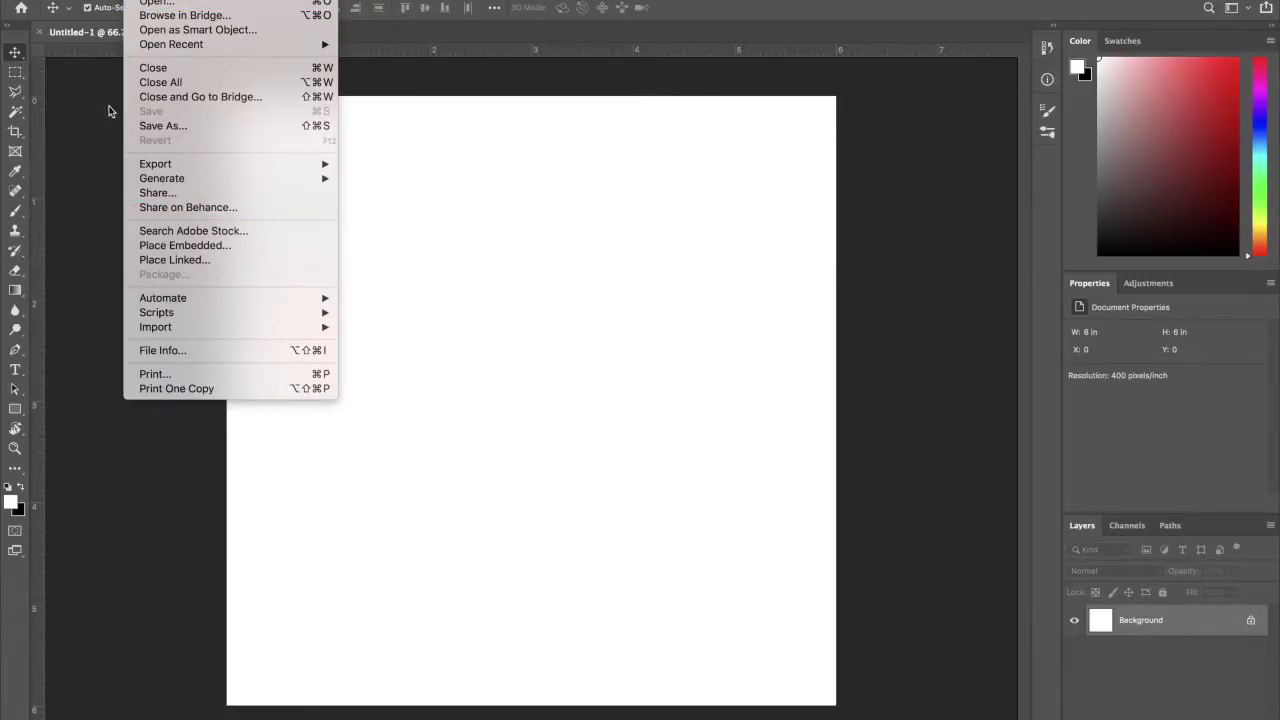
- Open Giraffallow.ai via File > Open, then cancel the first import attempt
{"action": "left_click", "coordinate": [160, 3]}
{"action": "left_click", "coordinate": [525, 151]}
{"action": "left_click", "coordinate": [882, 410]}
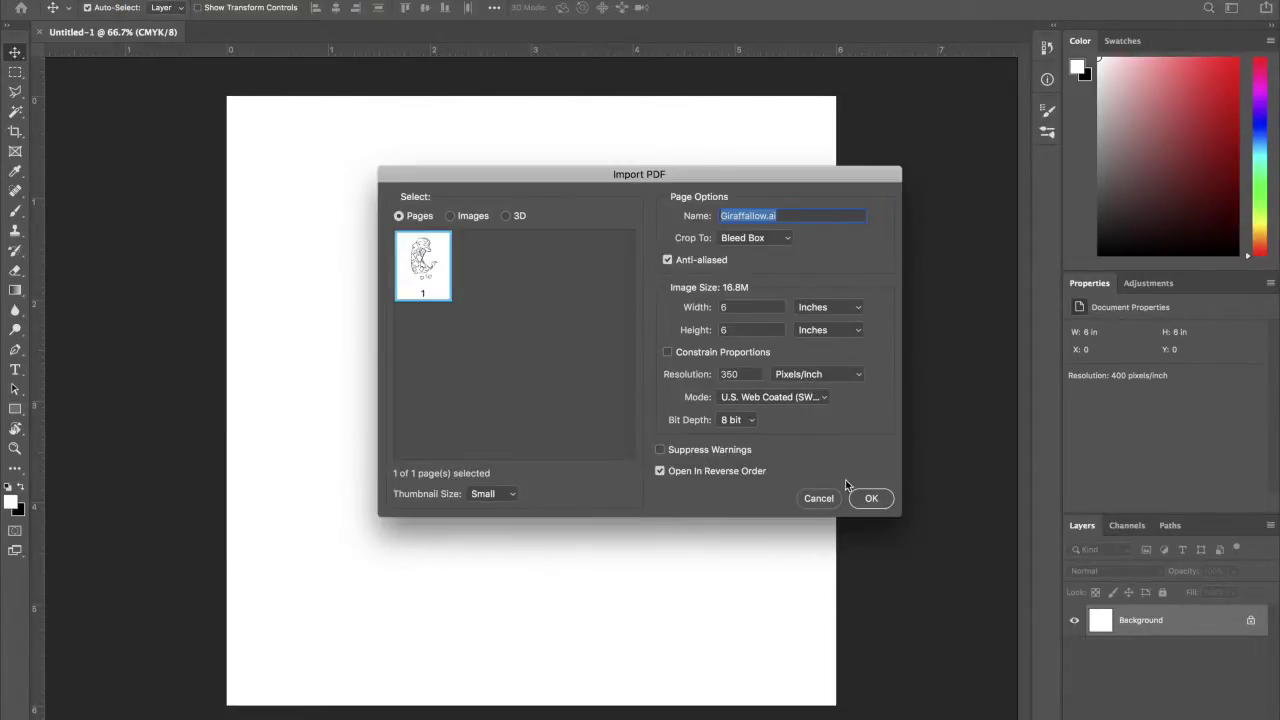
{"action": "double_click", "coordinate": [748, 373]}
{"action": "key", "text": "Return"}
- Reopen Giraffallow.ai at 400 ppi and drag its line art onto Untitled-1
{"action": "key", "text": "super+Tab"}
{"action": "key", "text": "super+o"}
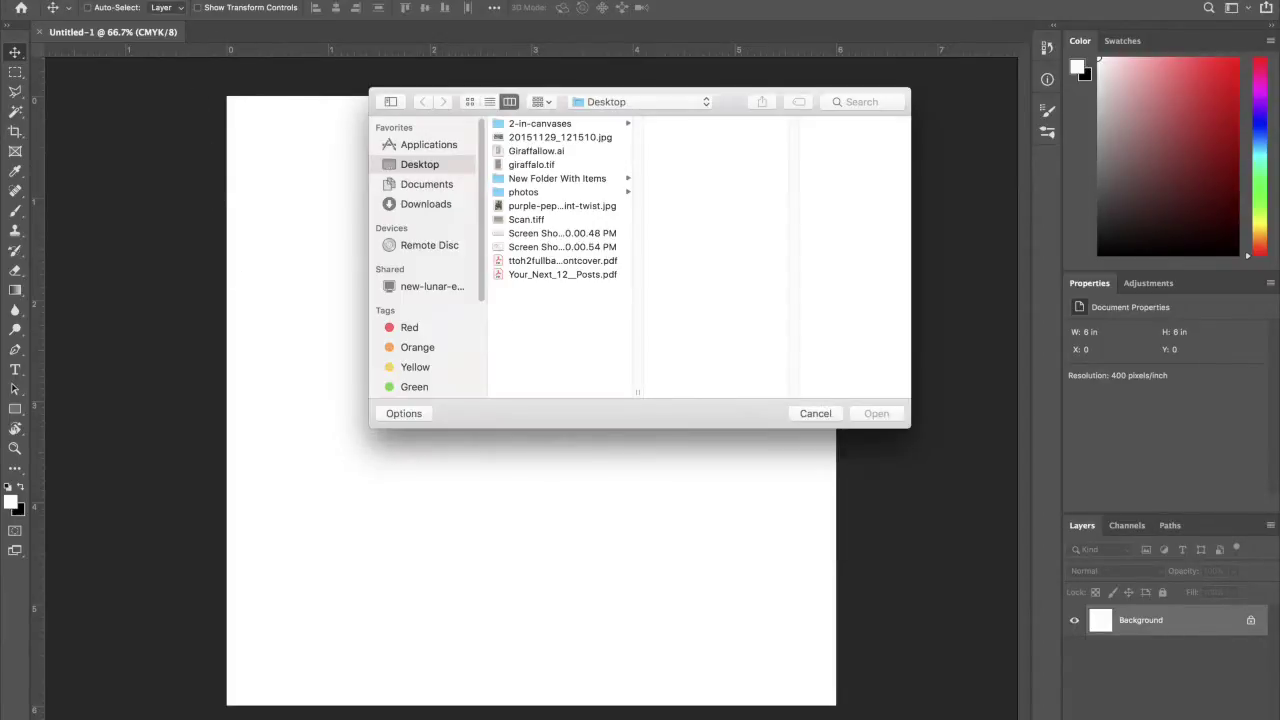
{"action": "double_click", "coordinate": [553, 152]}
{"action": "double_click", "coordinate": [729, 374]}
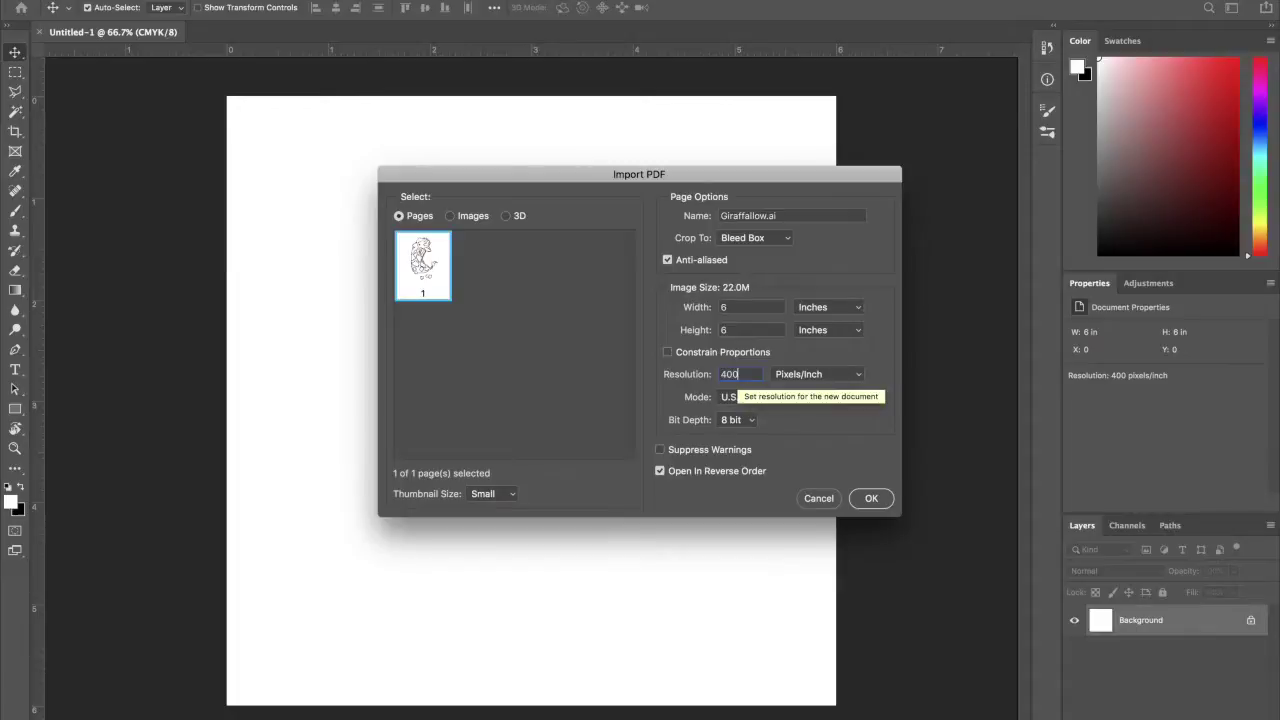
{"action": "left_click", "coordinate": [887, 500]}
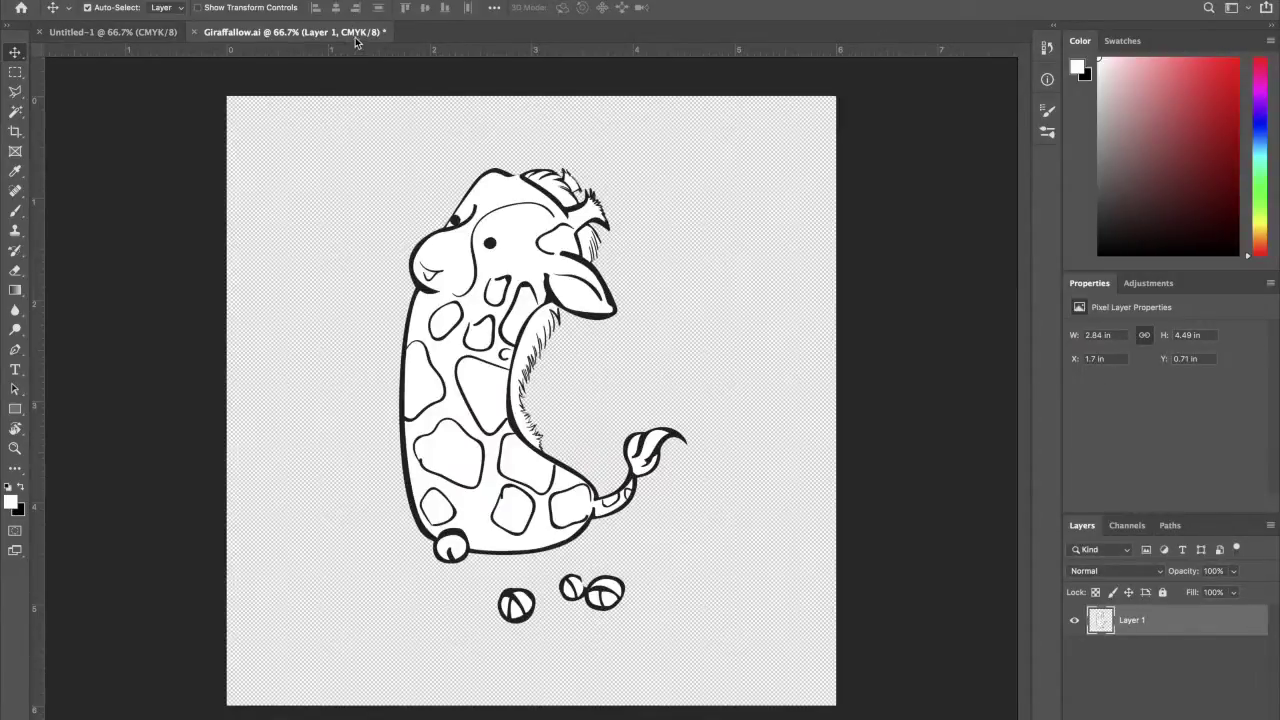
{"action": "left_click_drag", "start_coordinate": [295, 32], "coordinate": [657, 143]}
{"action": "left_click_drag", "start_coordinate": [600, 300], "coordinate": [525, 225]}
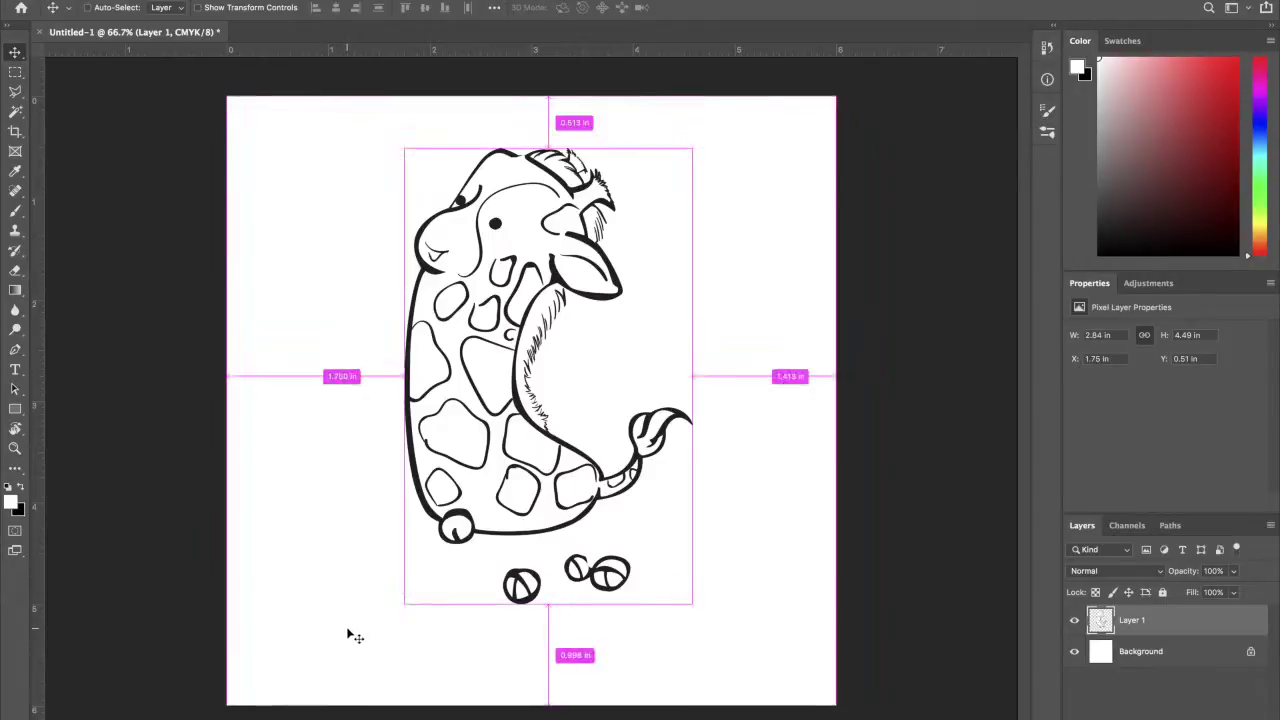
- Save the canvas as Jiraffallow.tif and close Giraffallow.ai without saving
{"action": "key", "text": "super+shift+s"}
{"action": "key", "text": "BackSpace"}
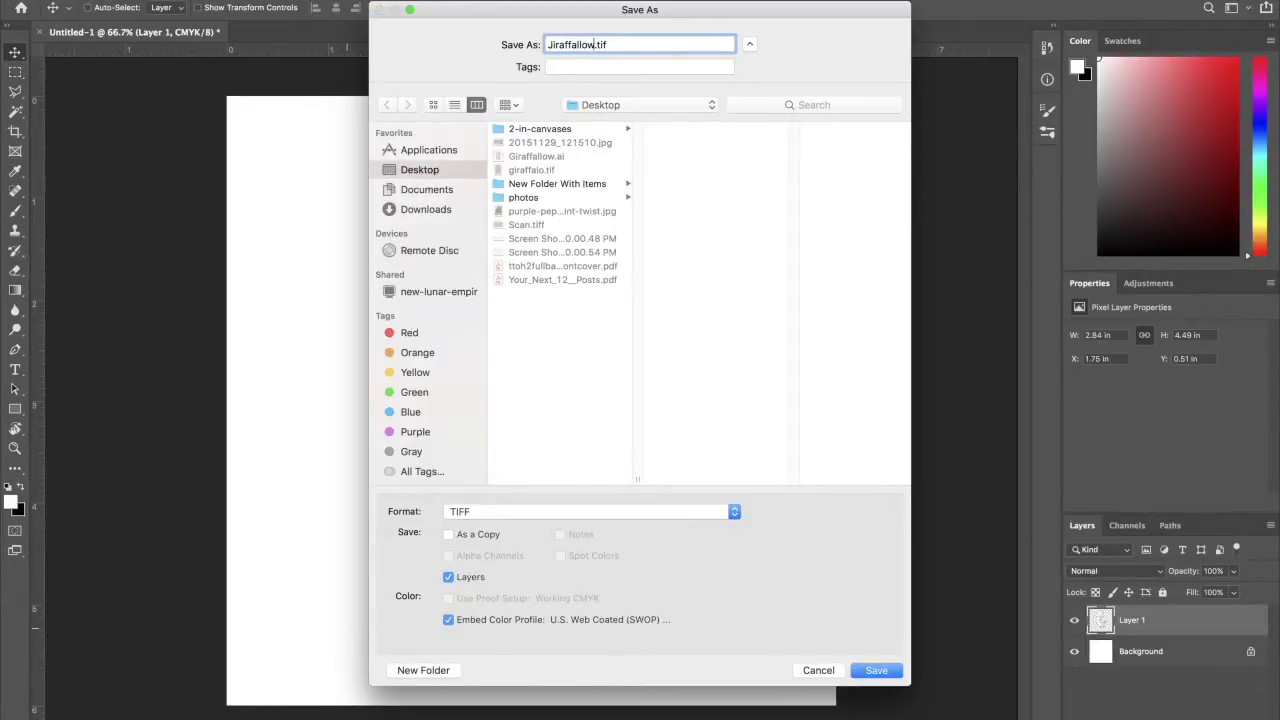
{"action": "key", "text": "Return"}
{"action": "key", "text": "Return"}
{"action": "key", "text": "super+w"}
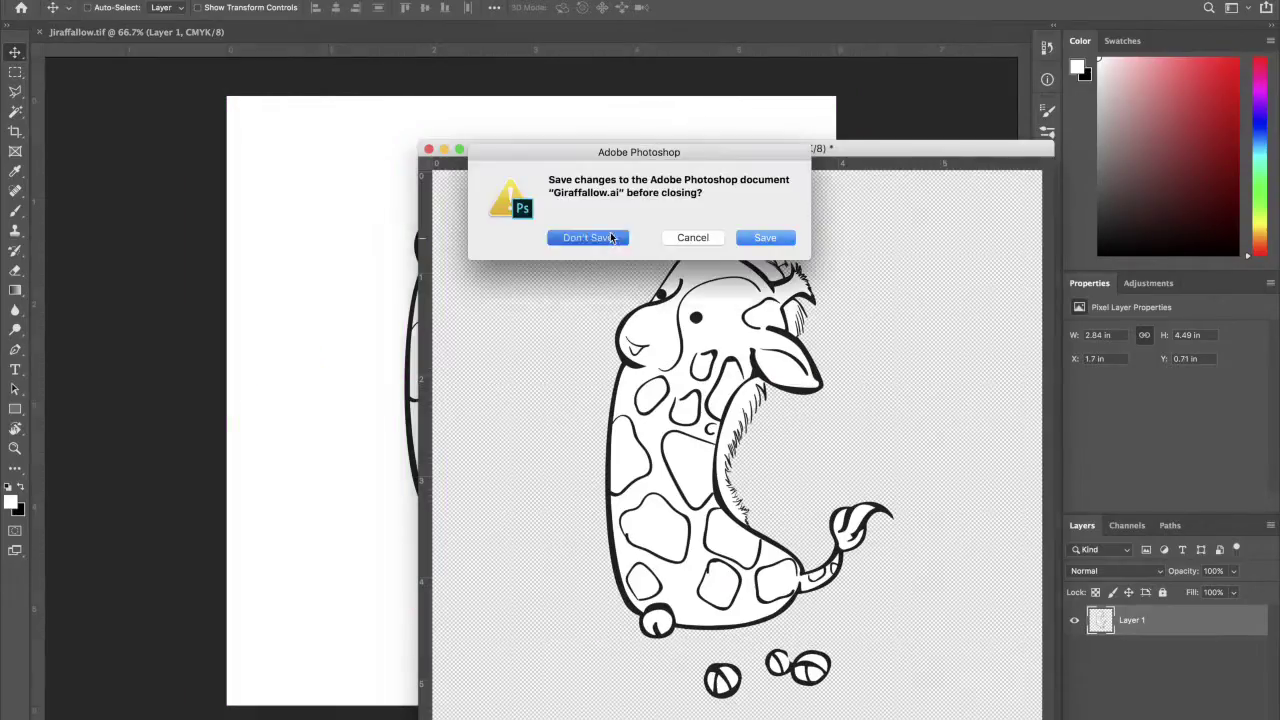
{"action": "left_click", "coordinate": [612, 237]}
- Add an empty layer below the line art and browse the Special Effects and Wet Media brush sets
{"action": "key", "text": "super+shift+alt+n"}
{"action": "key", "text": "super+bracketleft"}
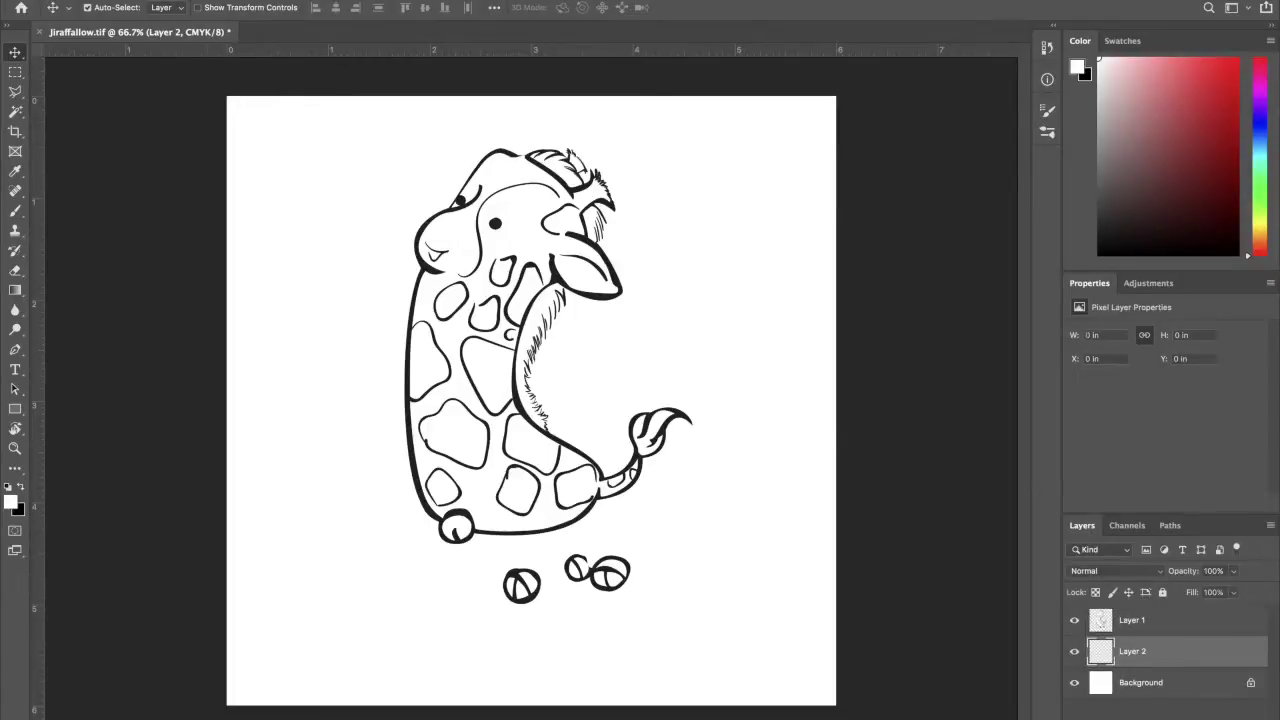
{"action": "key", "text": "b"}
{"action": "left_click", "coordinate": [1047, 133]}
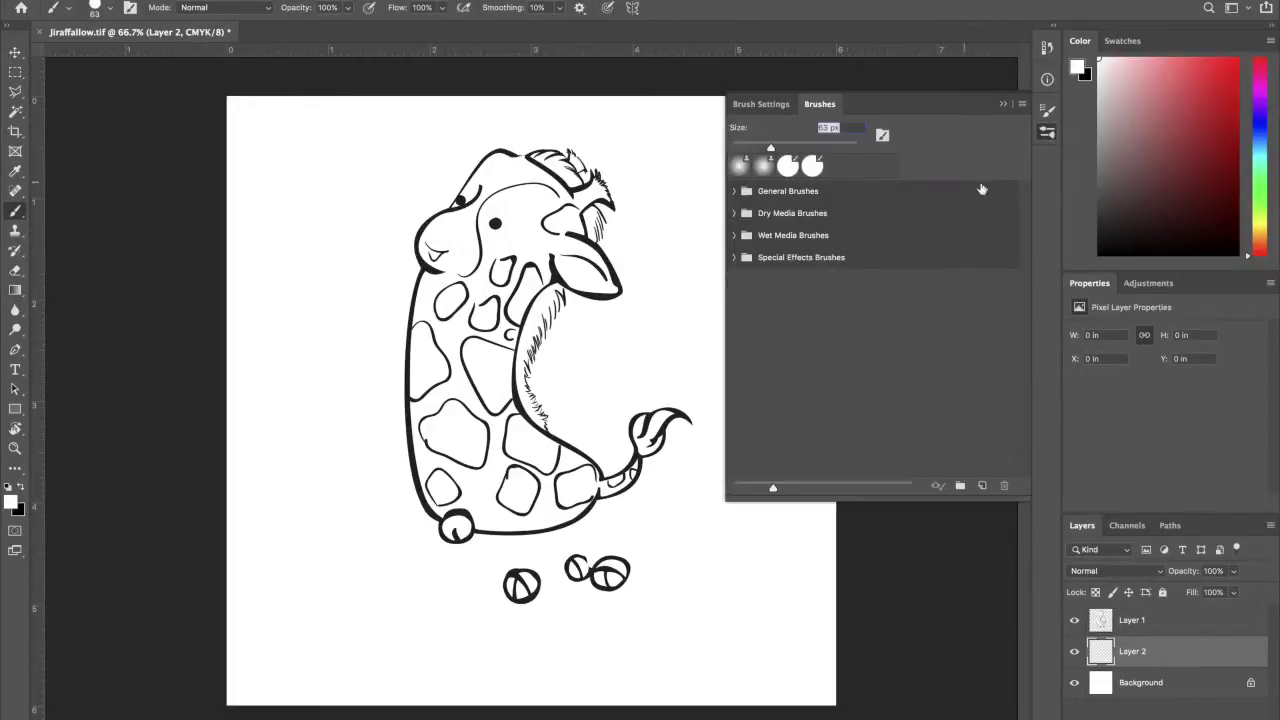
{"action": "left_click", "coordinate": [735, 257]}
{"action": "left_click", "coordinate": [734, 235]}
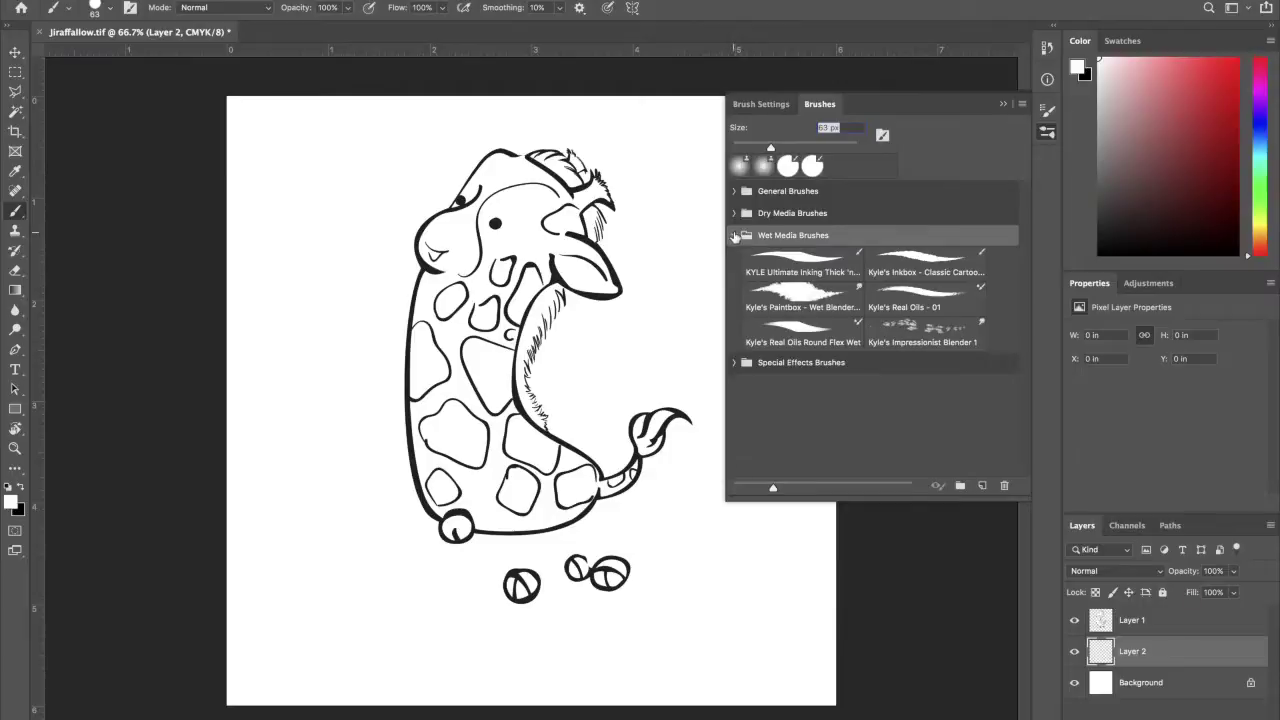
{"action": "left_click", "coordinate": [1046, 133]}
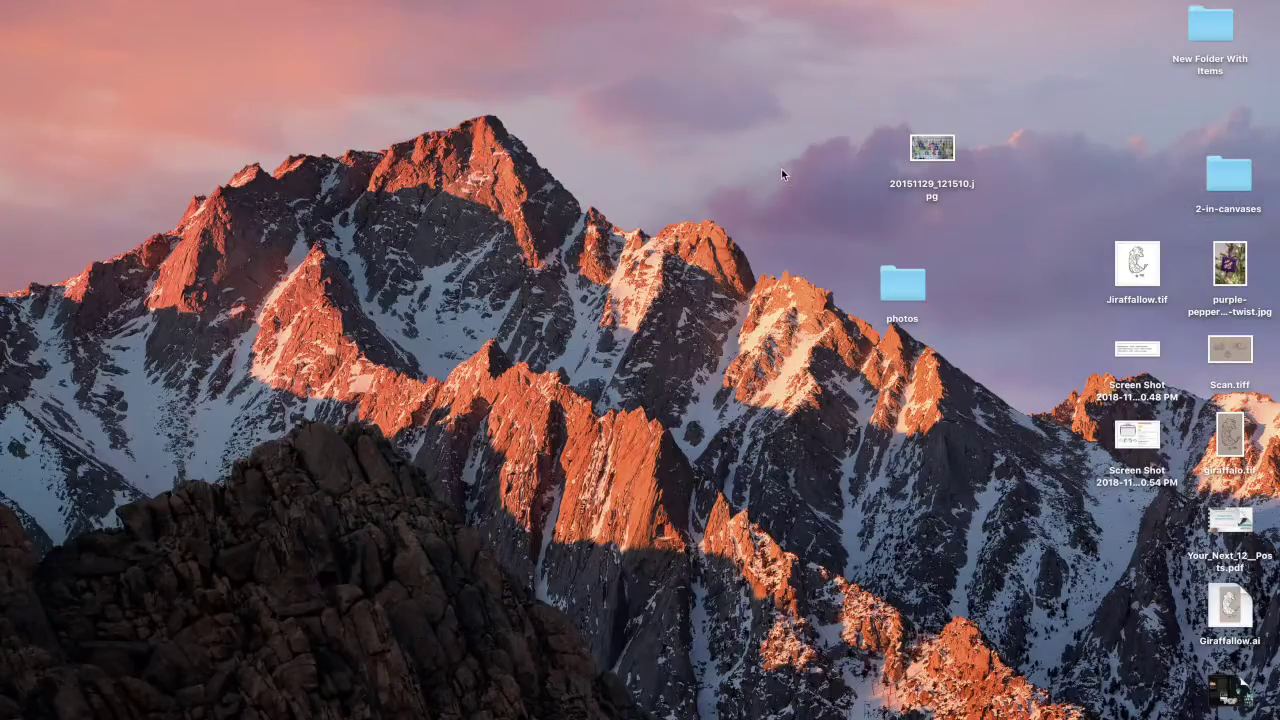